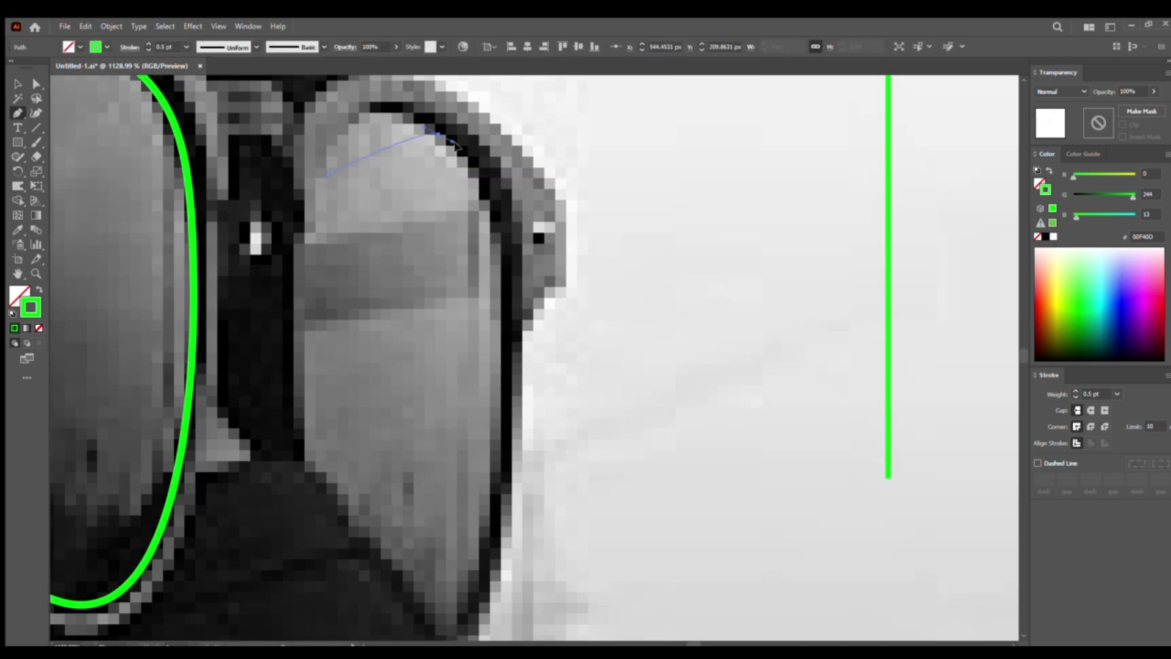
Trace the frame's top and outer edges and close the right lens outline in green
left_click_drag(520, 197, 523, 198)
left_click_drag(500, 478, 496, 567)
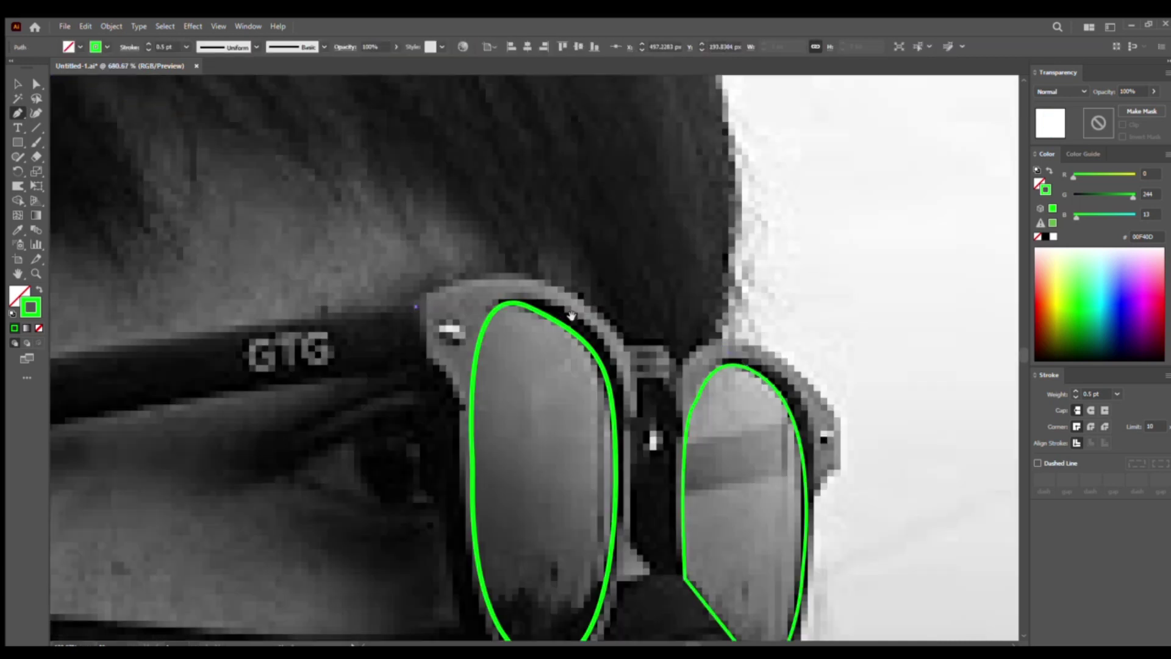
scroll(495, 568, "down", 3)
left_click_drag(435, 342, 478, 386)
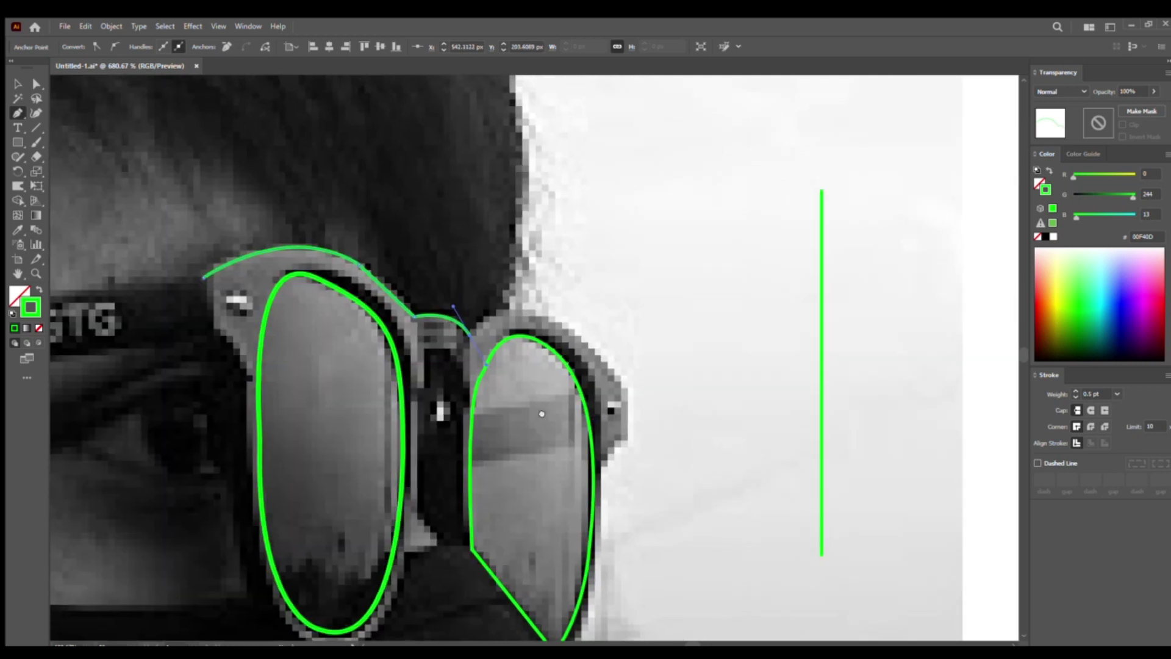
scroll(542, 410, "up", 5)
left_click_drag(373, 316, 389, 322)
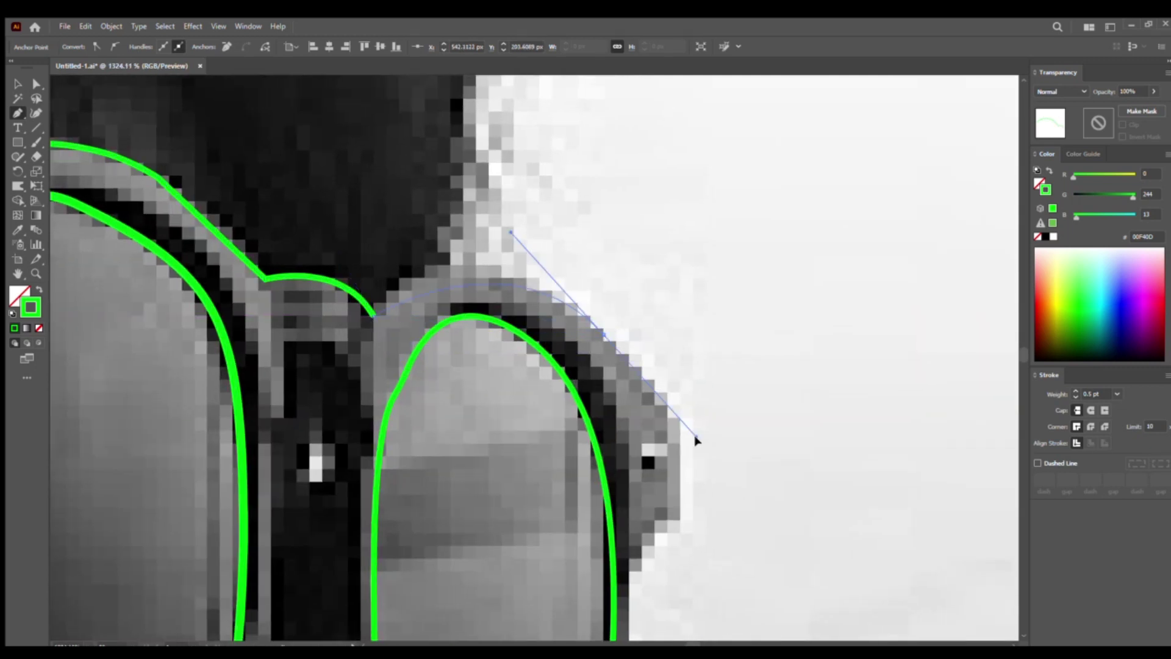
left_click_drag(730, 467, 732, 466)
scroll(675, 418, "down", 3)
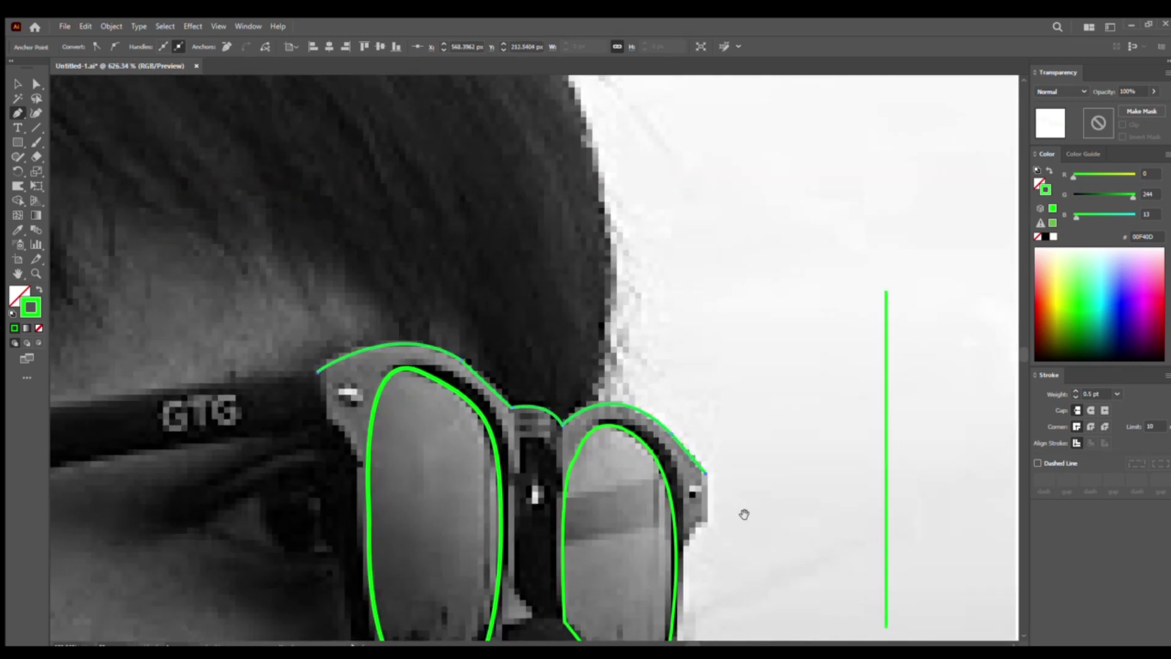
left_click_drag(745, 510, 602, 330)
scroll(582, 356, "down", 3)
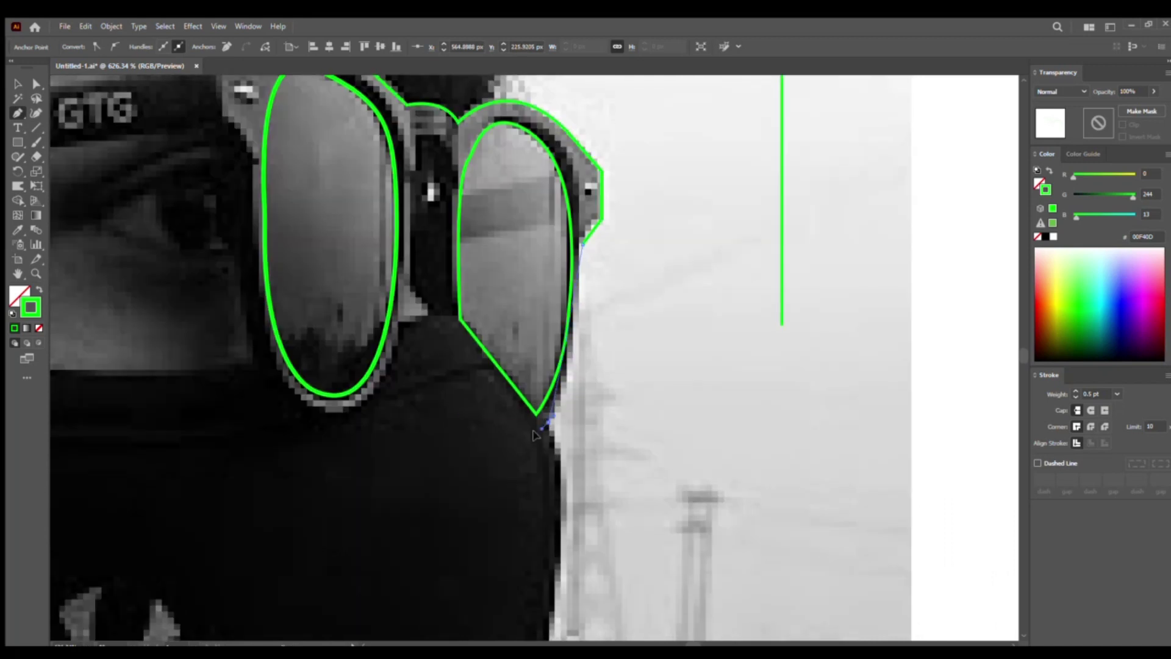
left_click_drag(506, 477, 506, 478)
Start a new outline at the bridge and trace its inner edge around the left lens
scroll(427, 396, "up", 2)
left_click(496, 512)
left_click_drag(494, 340, 498, 312)
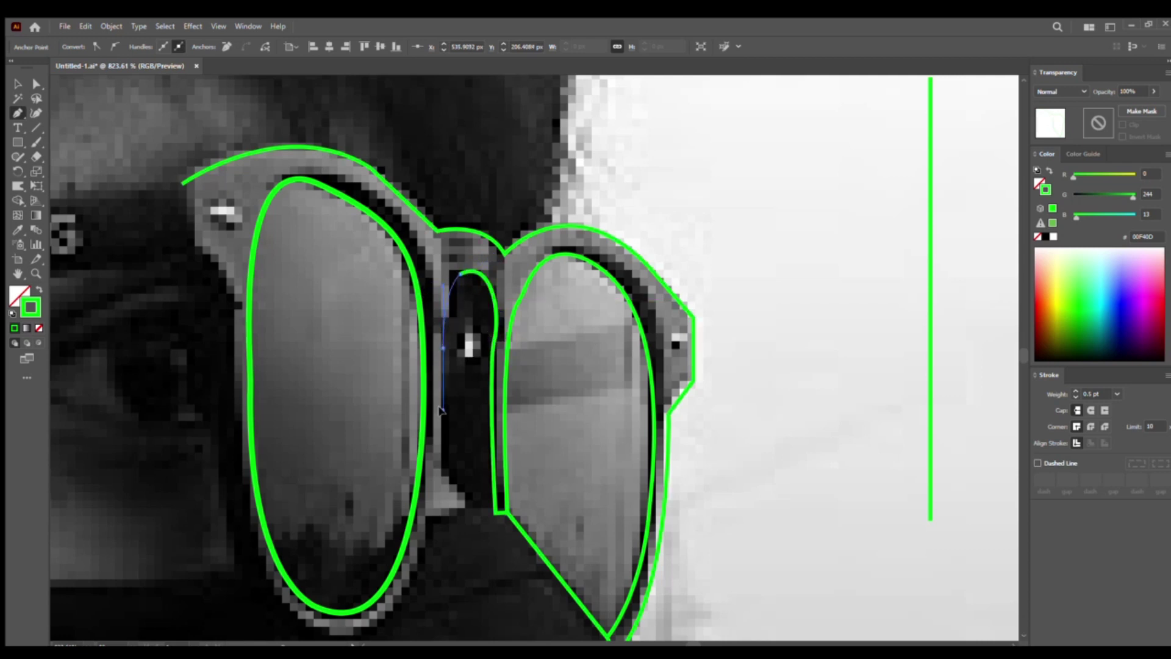
scroll(442, 429, "down", 3)
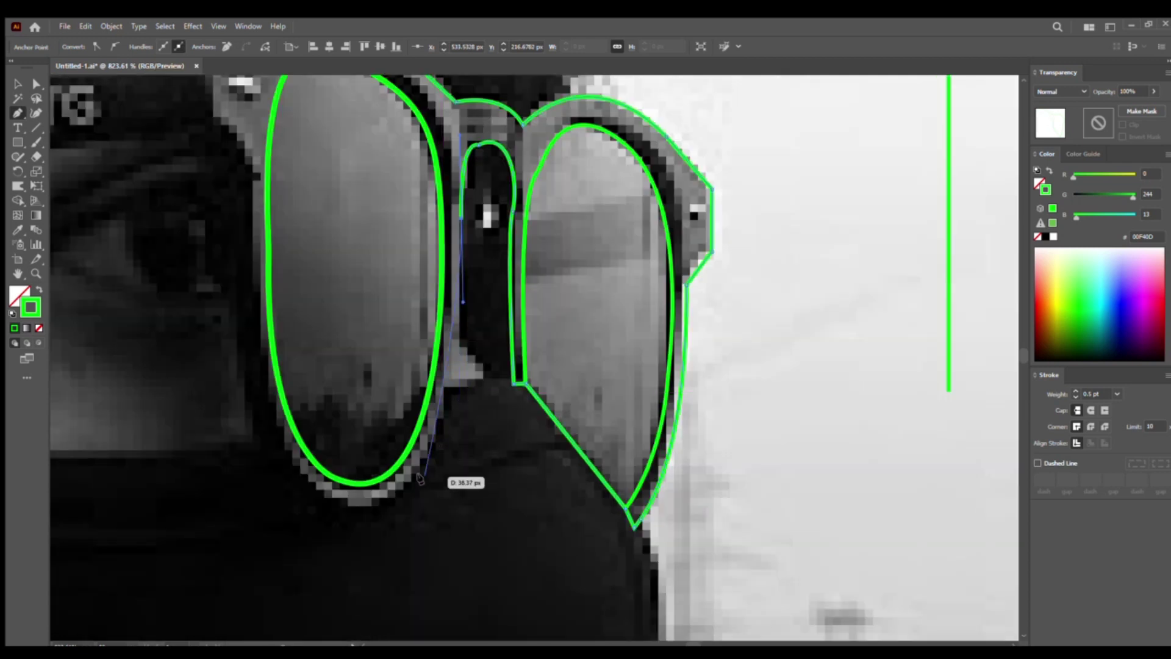
left_click_drag(413, 480, 371, 524)
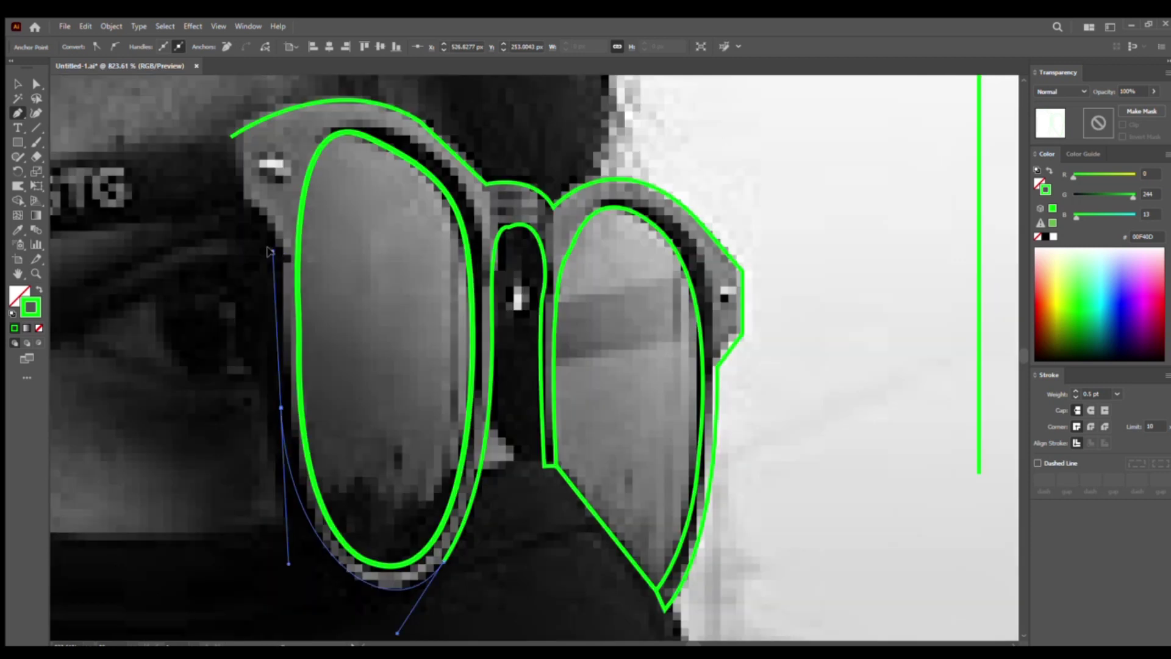
left_click_drag(330, 427, 368, 480)
left_click_drag(283, 409, 278, 247)
mouse_move(329, 281)
left_mouse_down()
mouse_move(382, 390)
mouse_move(306, 346)
left_mouse_up()
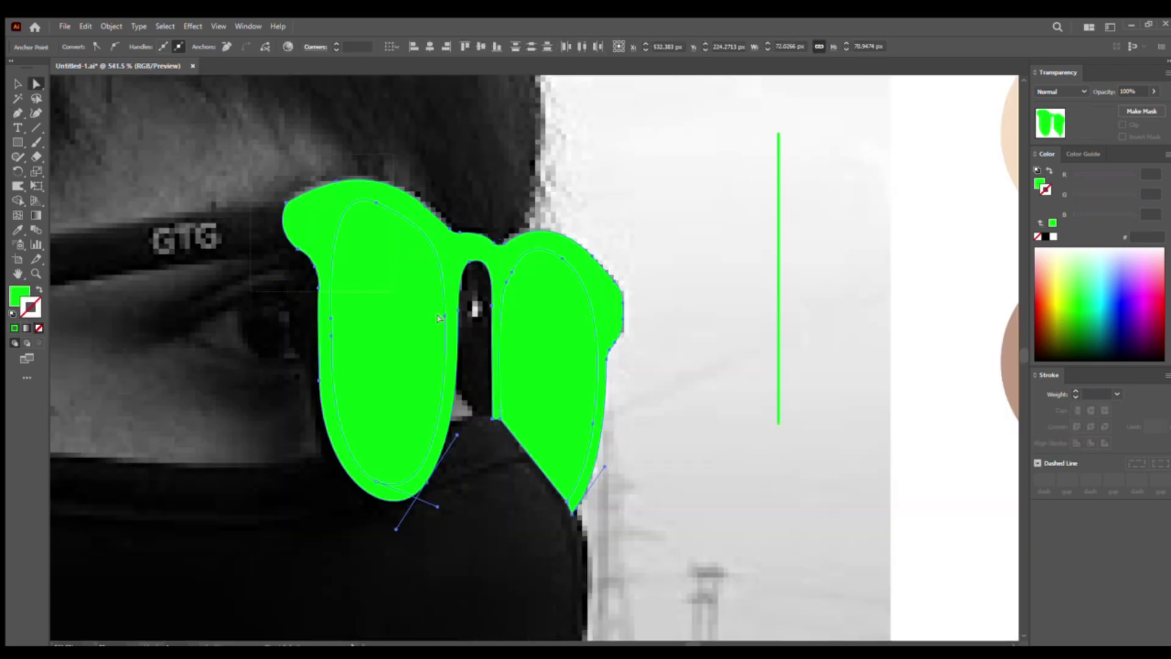
Split both inner lens regions into their own shapes with Shape Builder and clear their fills
key("shift+m")
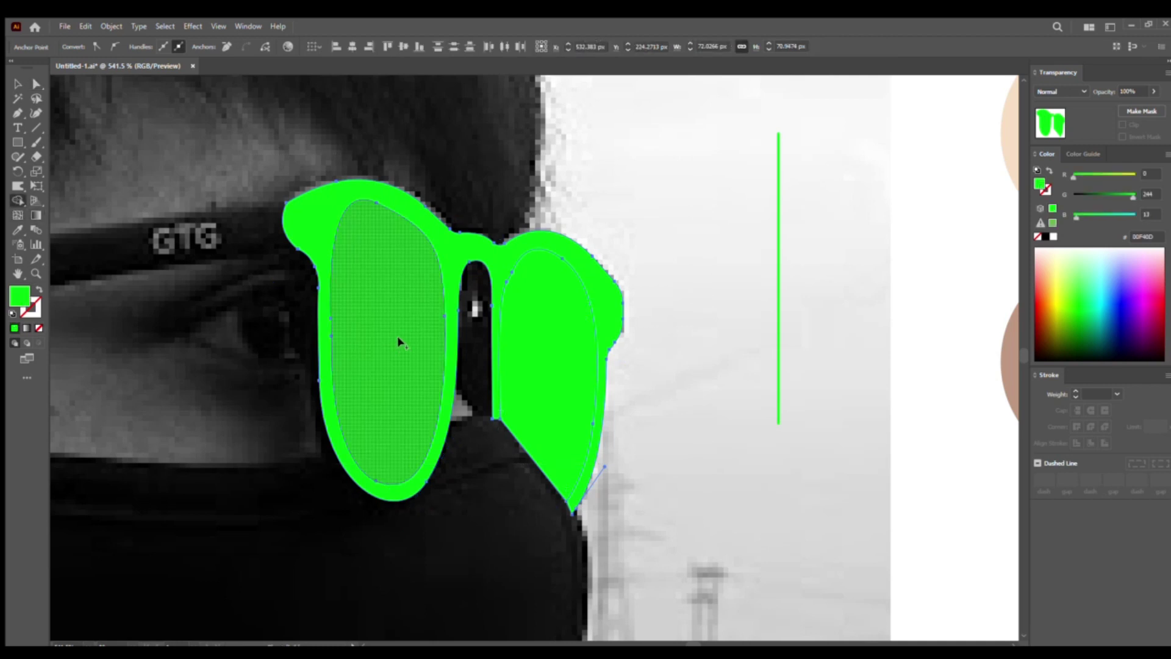
left_click(397, 335)
left_click(541, 350)
key("v")
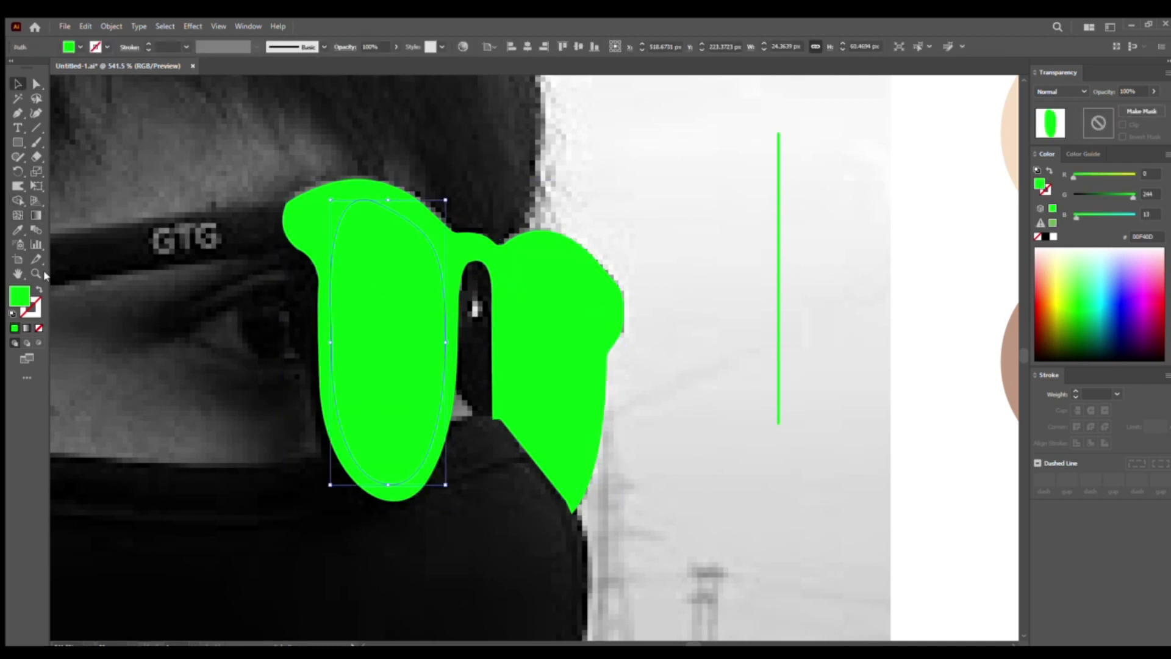
left_click(39, 328)
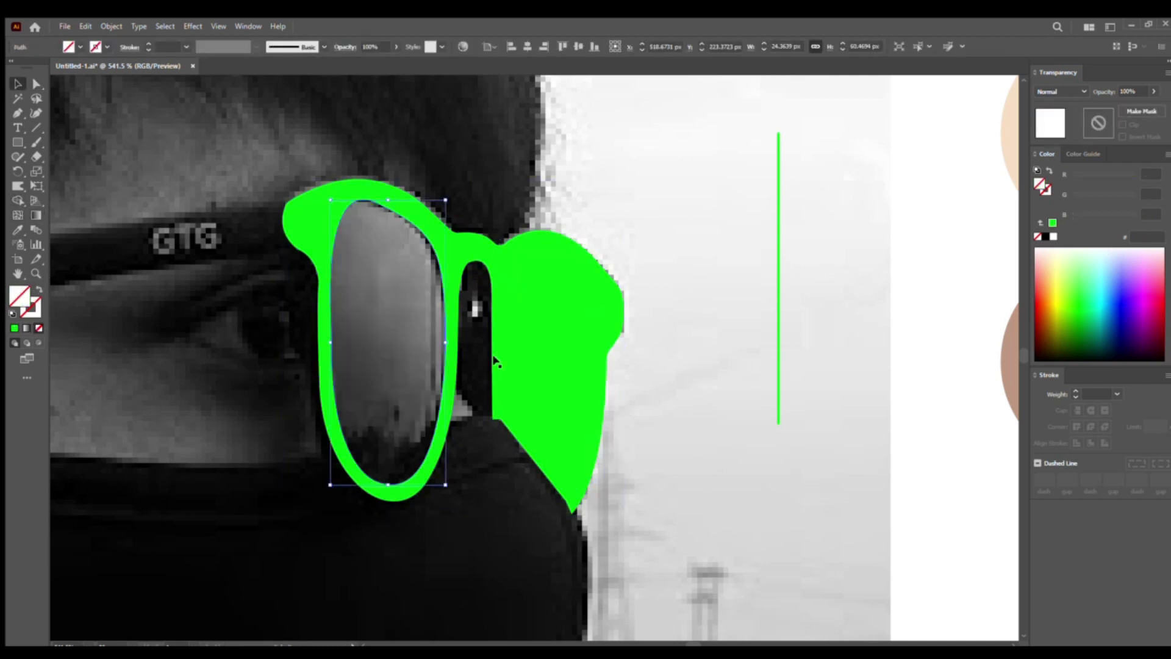
left_click(39, 328)
Eyedrop black onto the glasses frame and dark grey onto both lenses
key("i")
left_click(916, 215)
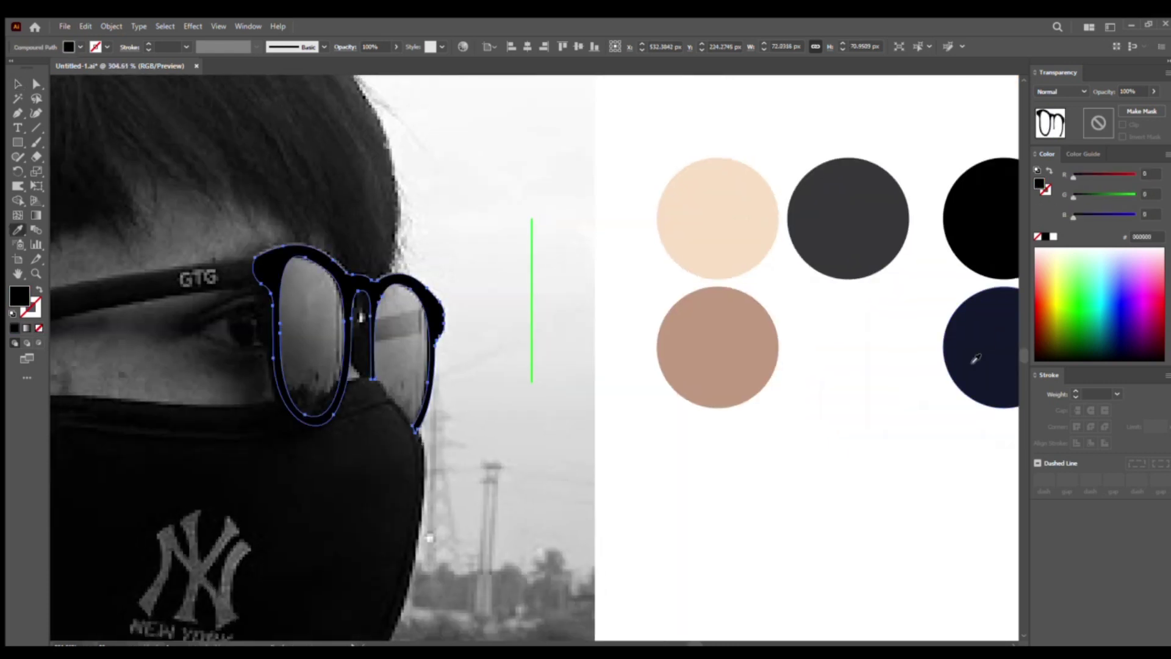
left_click(975, 359)
left_click(921, 276)
left_click(339, 452, "shift")
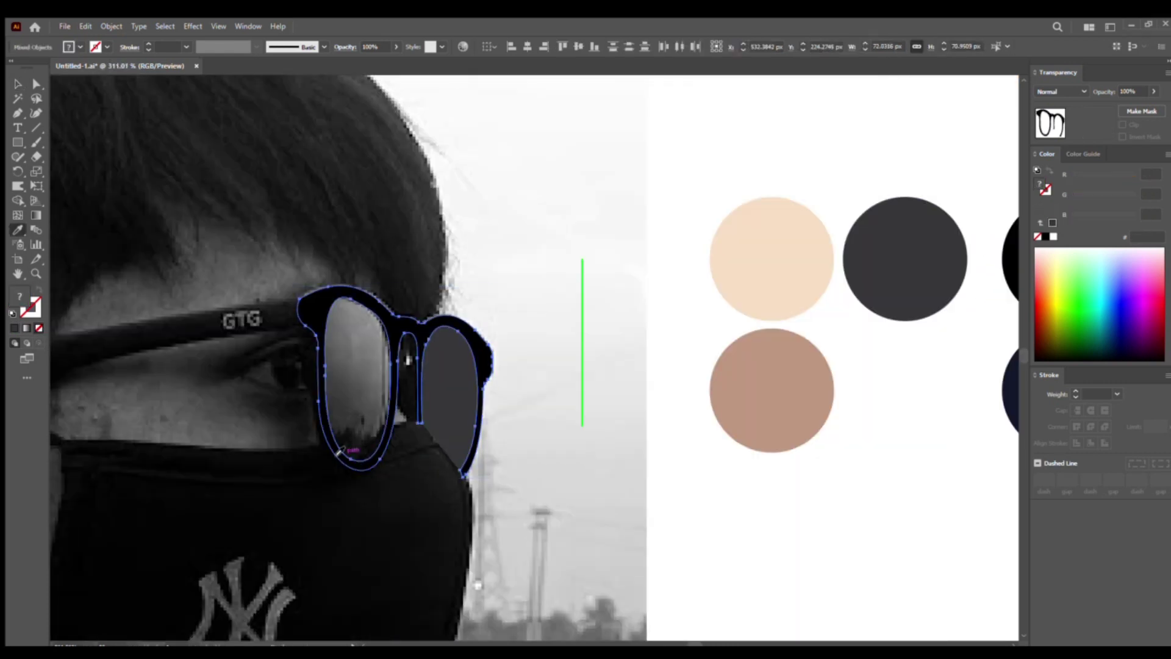
left_click(341, 390)
Draw a small closed curved piece at the nose bridge
key("p")
scroll(594, 398, "up", 5)
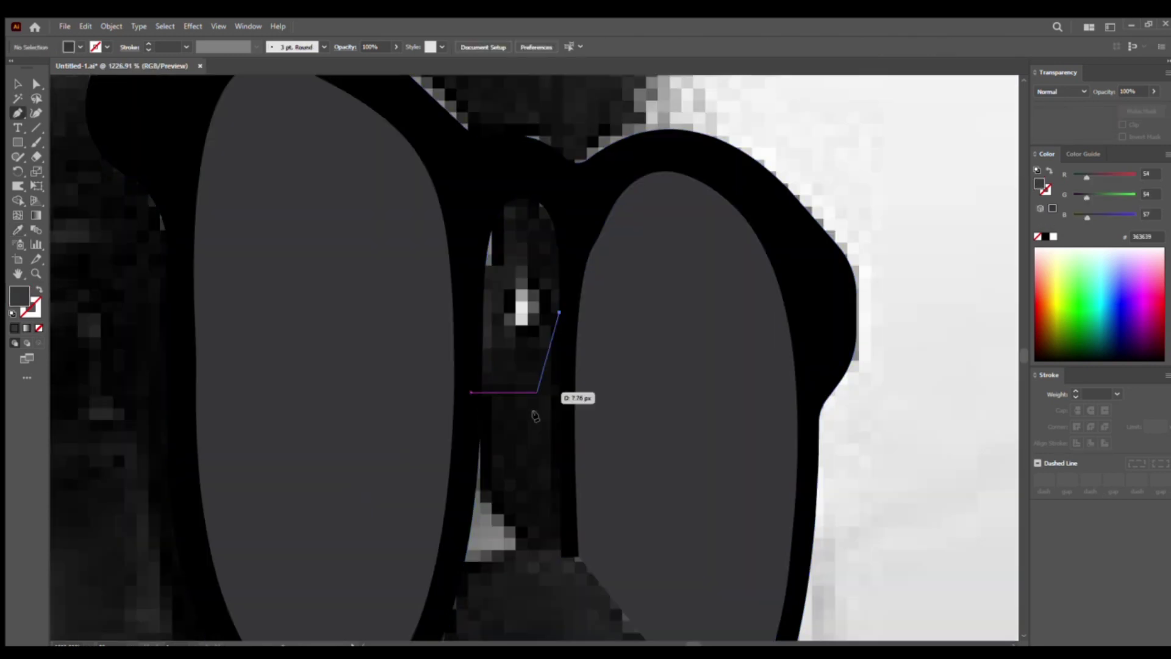
left_click(559, 312)
left_click(561, 547)
left_click_drag(561, 547, 739, 620)
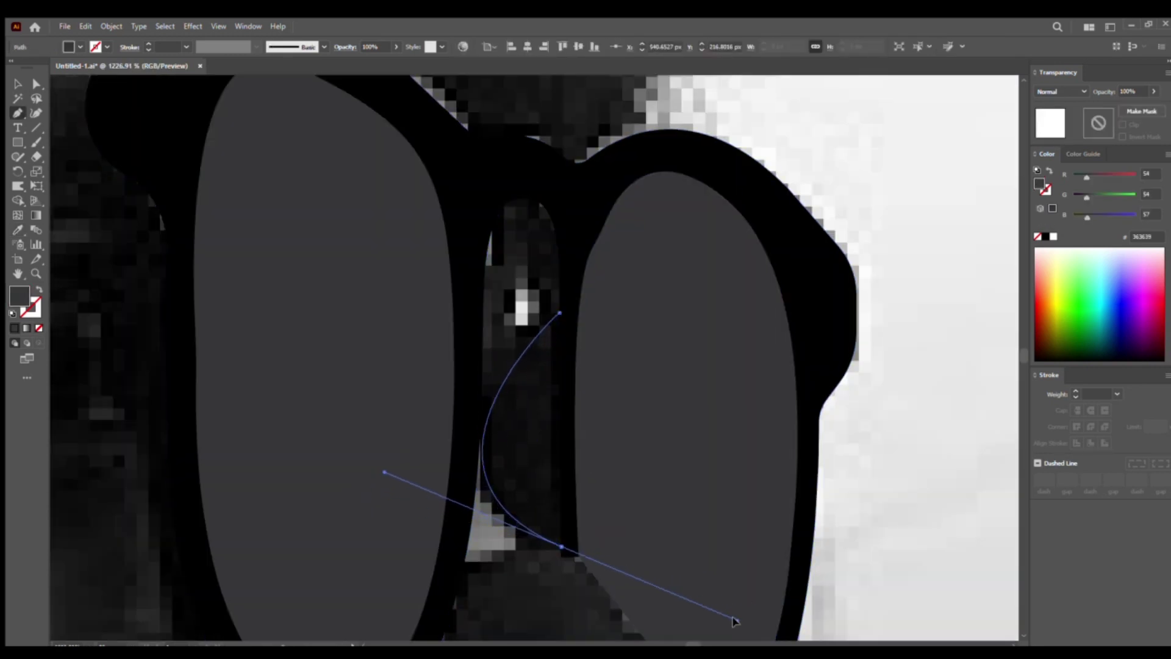
scroll(717, 534, "down", 3)
scroll(718, 534, "down", 1)
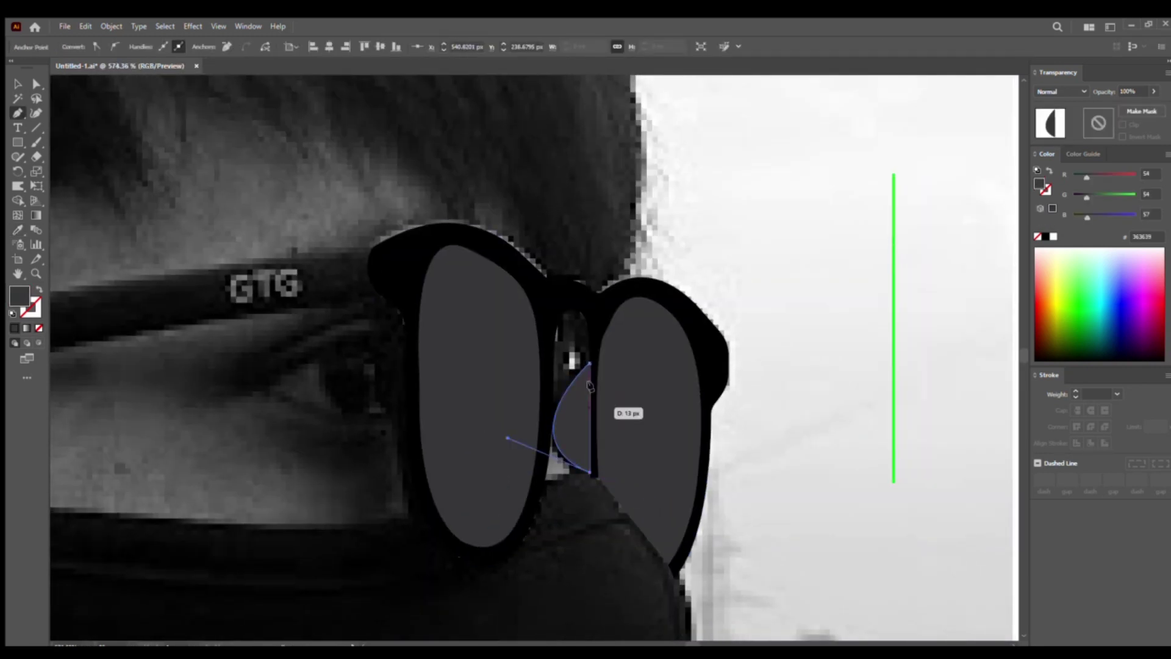
scroll(592, 488, "up", 2)
left_click(616, 451)
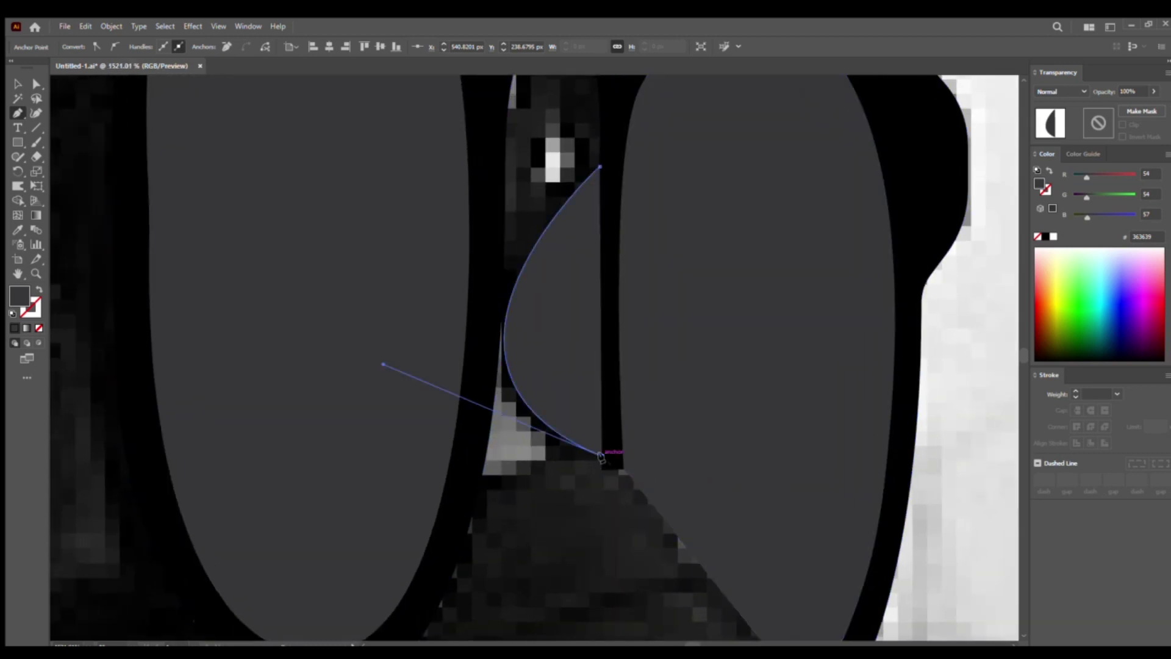
left_click(620, 173)
scroll(620, 173, "down", 3)
Draw a thin closed sliver along the temple arm and fill it white
left_click(804, 317)
left_click_drag(438, 393, 380, 432)
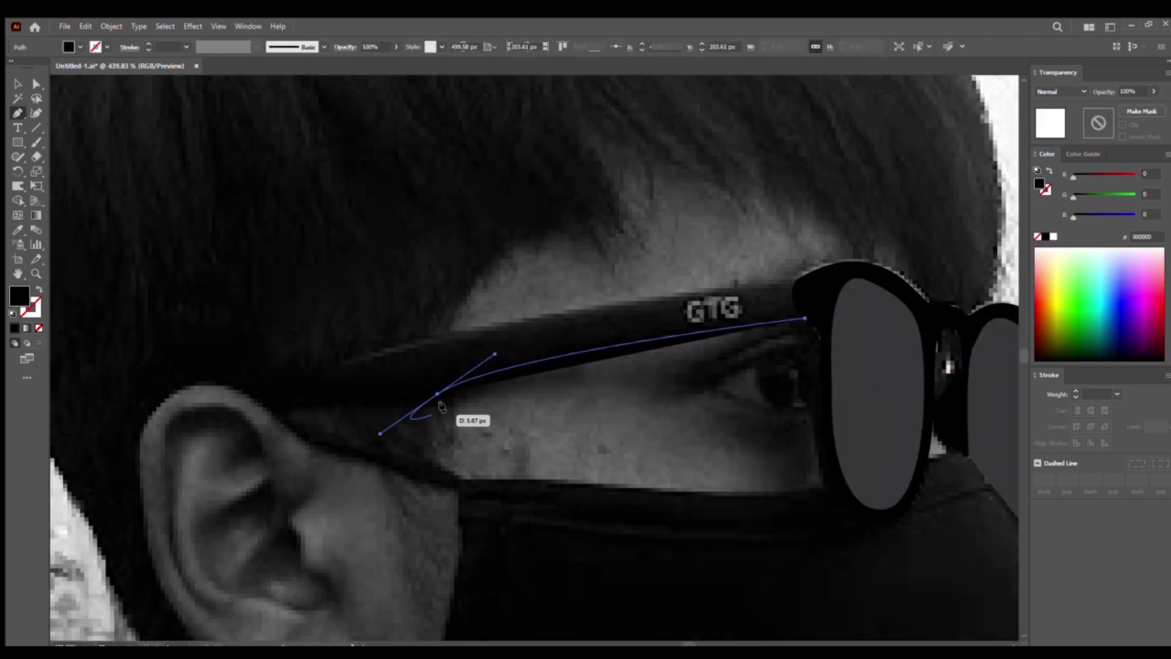
left_click(258, 404)
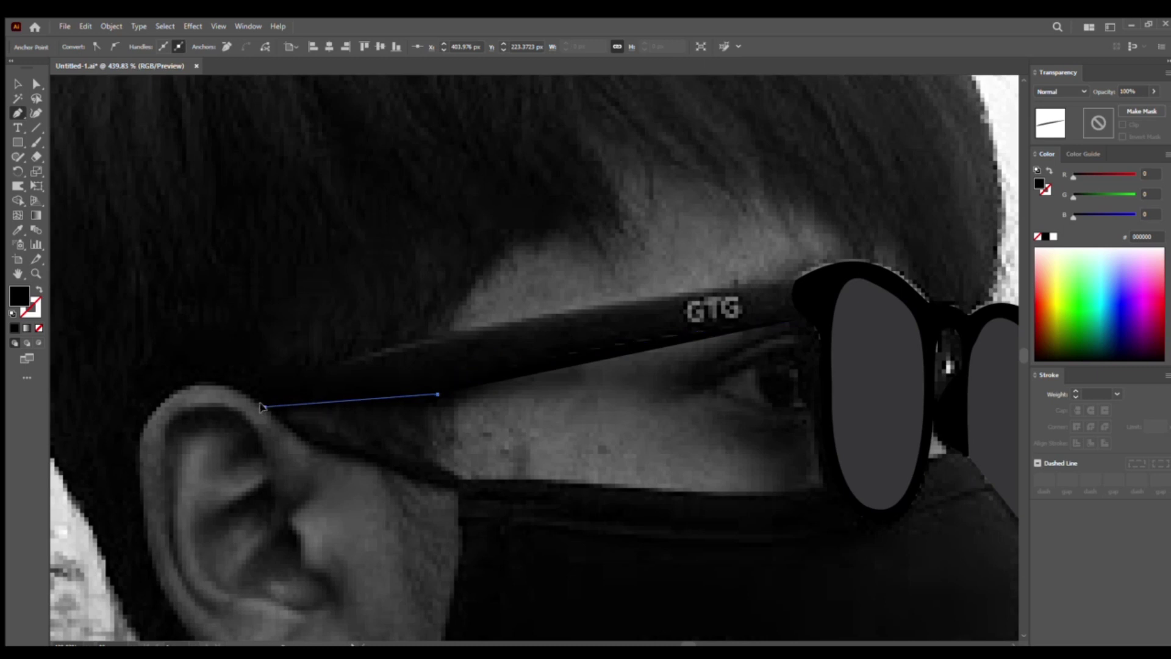
scroll(665, 296, "down", 2)
left_click_drag(637, 297, 856, 278)
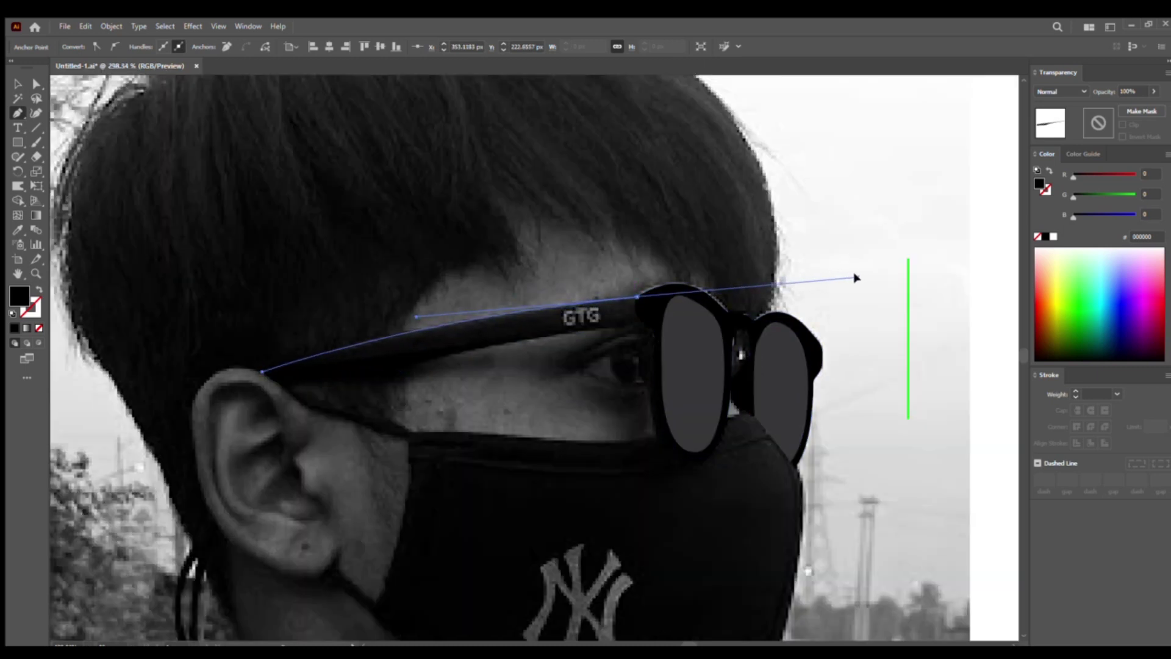
scroll(546, 298, "up", 4)
left_click_drag(328, 379, 341, 360)
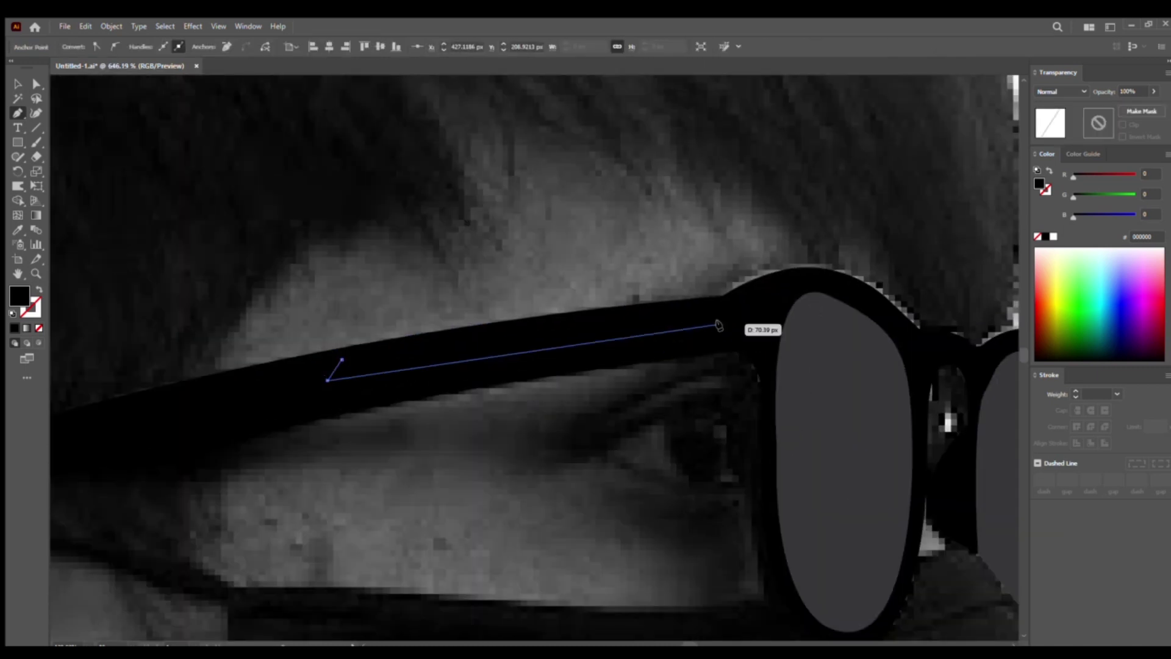
left_click(713, 316)
left_click(328, 380)
key("v")
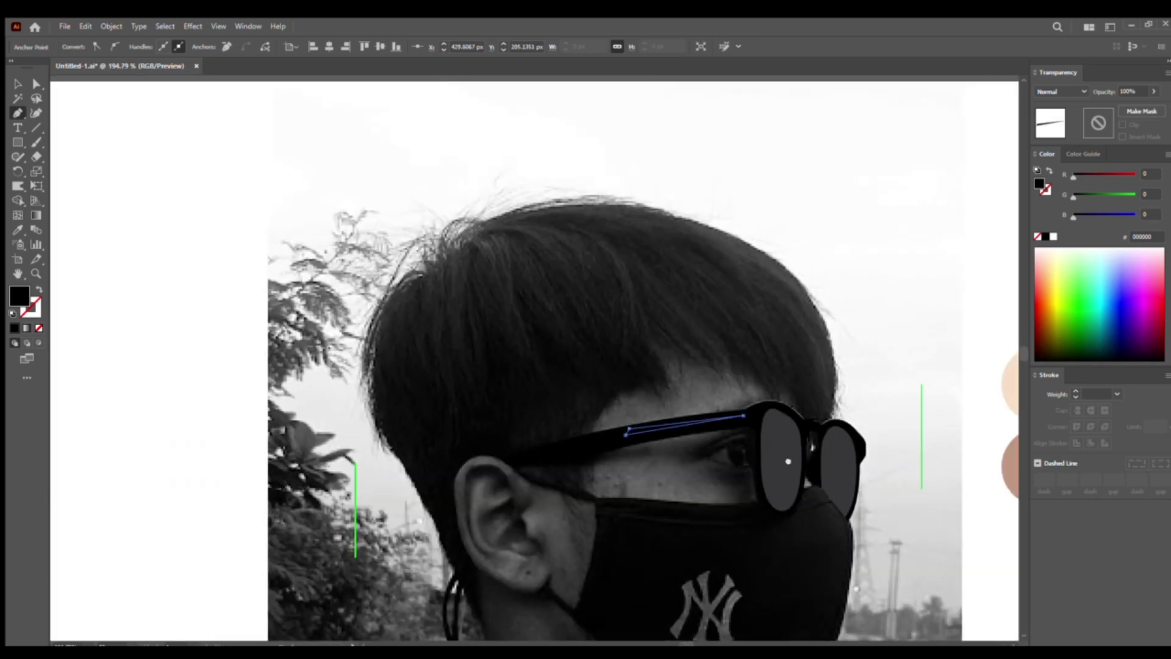
scroll(351, 369, "up", 3)
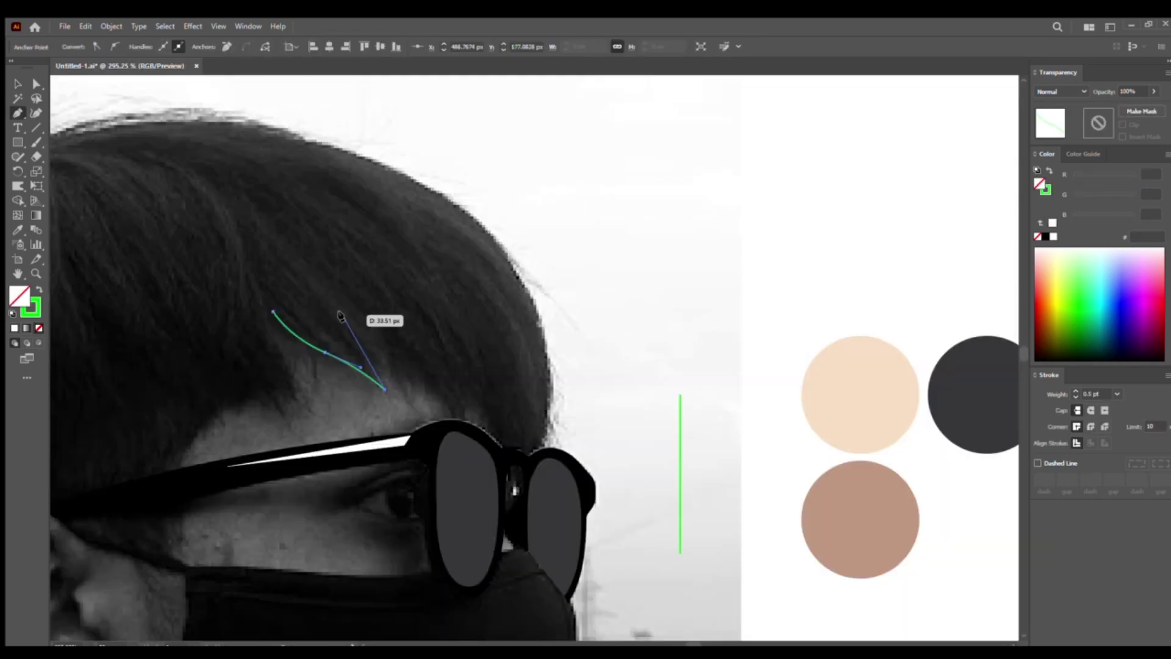
Trace the first hair strands and spikes along the left and back edges of the hair
left_click_drag(336, 316, 294, 359)
scroll(294, 359, "up", 1)
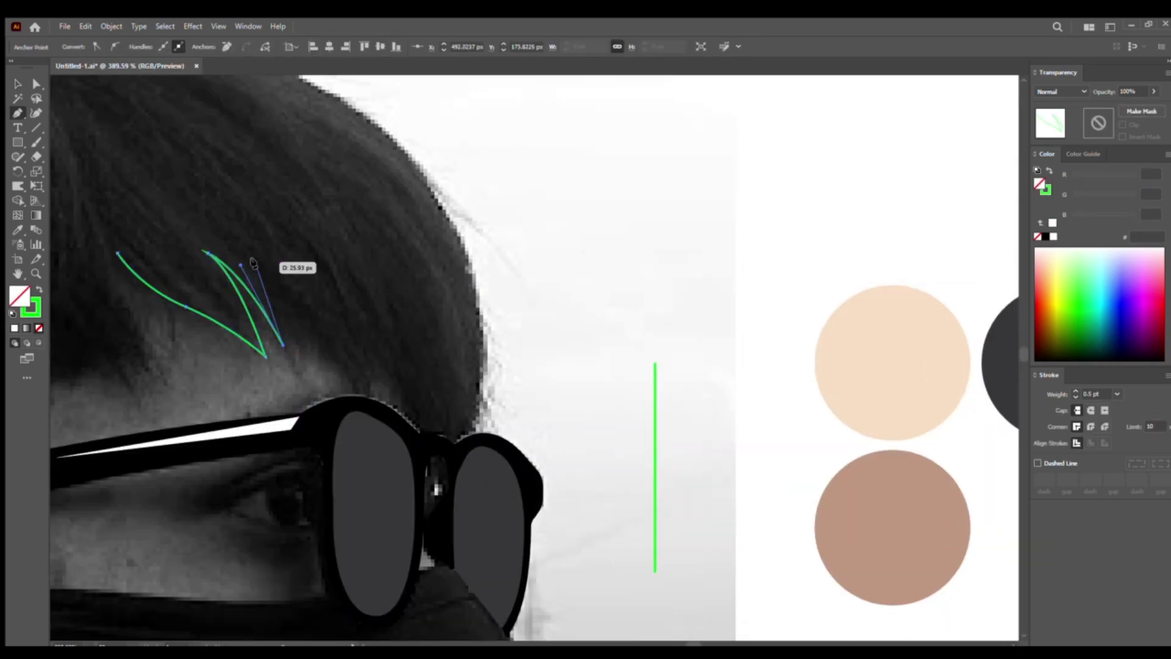
left_click_drag(253, 260, 271, 274)
mouse_move(305, 364)
left_mouse_down()
mouse_move(319, 359)
mouse_move(311, 289)
left_mouse_up()
scroll(318, 363, "up", 2)
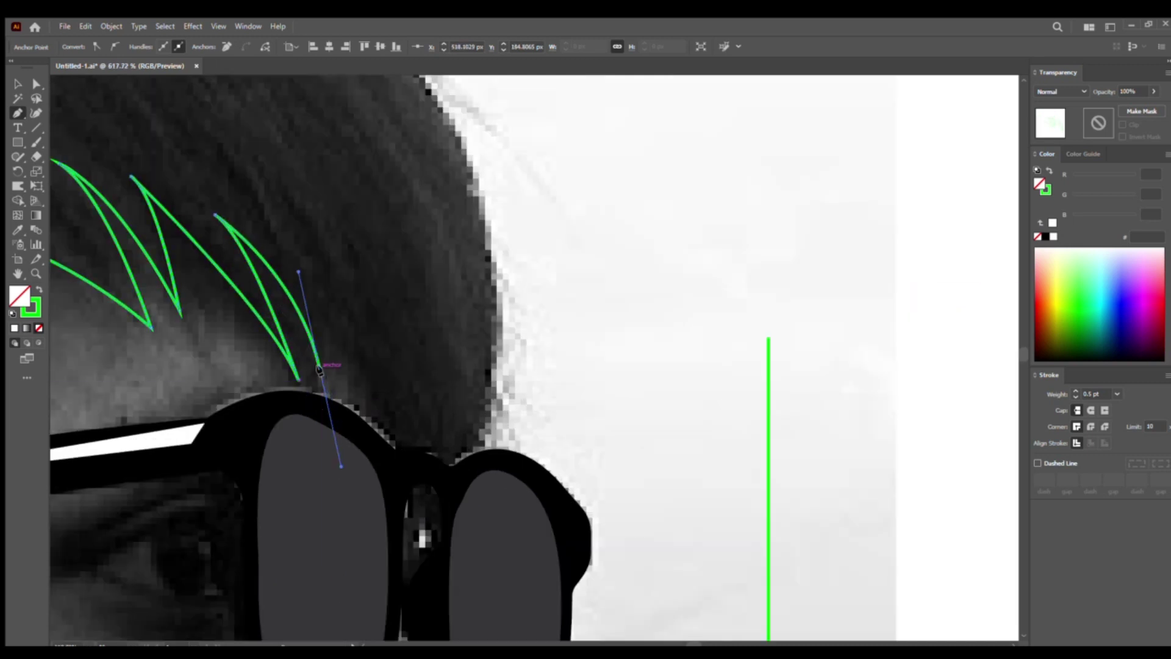
scroll(311, 289, "down", 3)
left_click_drag(647, 473, 632, 335)
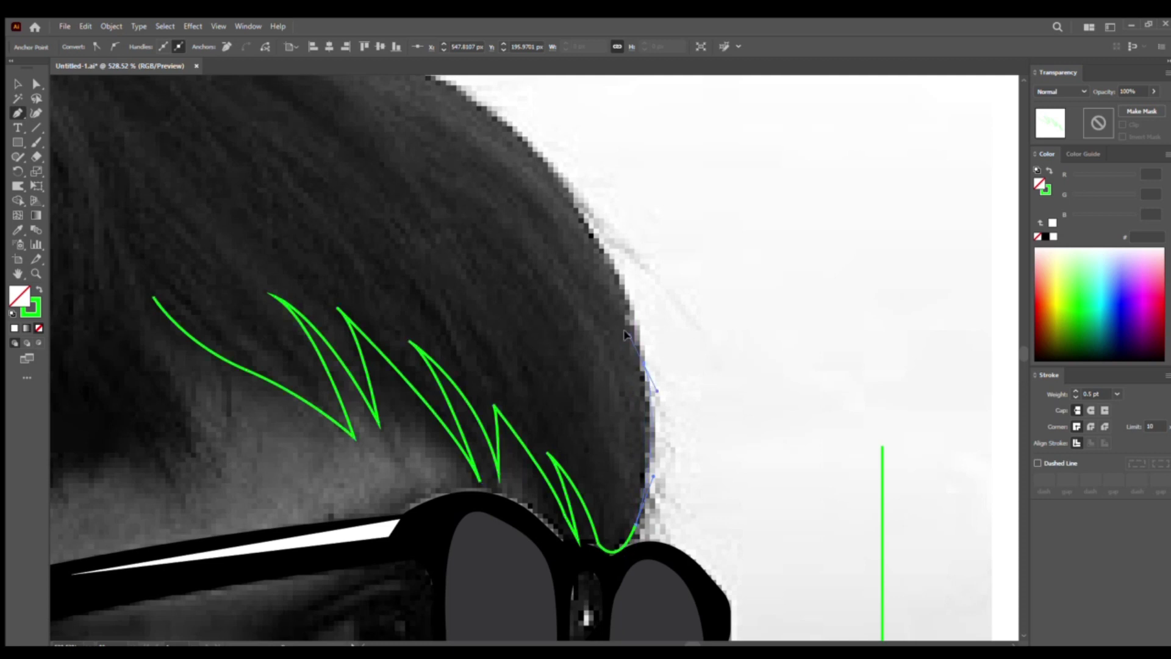
scroll(635, 341, "up", 1)
left_click(399, 180)
scroll(144, 118, "down", 3)
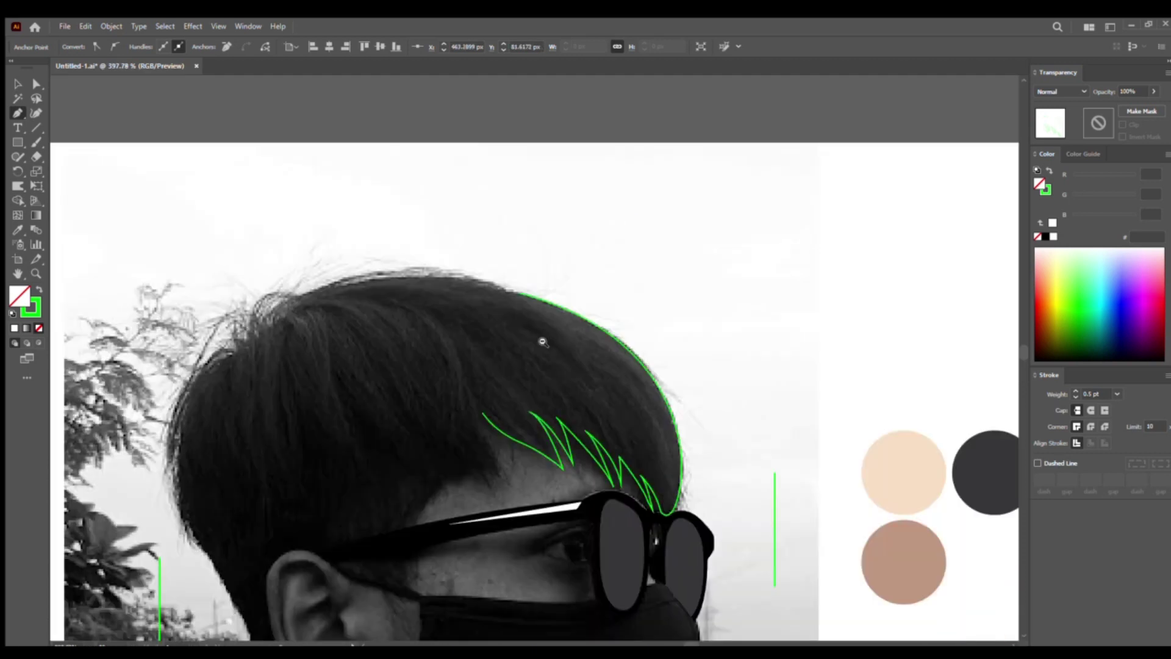
scroll(353, 479, "up", 2)
left_click_drag(352, 436, 352, 436)
scroll(379, 366, "up", 1)
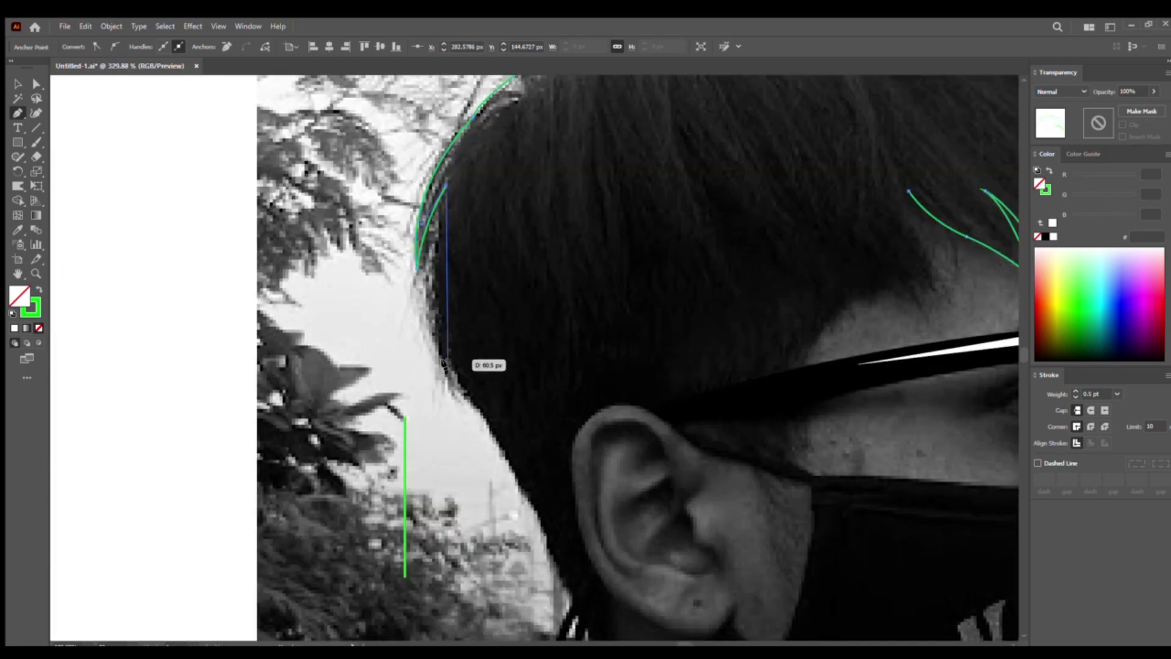
left_click_drag(455, 369, 492, 432)
scroll(493, 432, "down", 1)
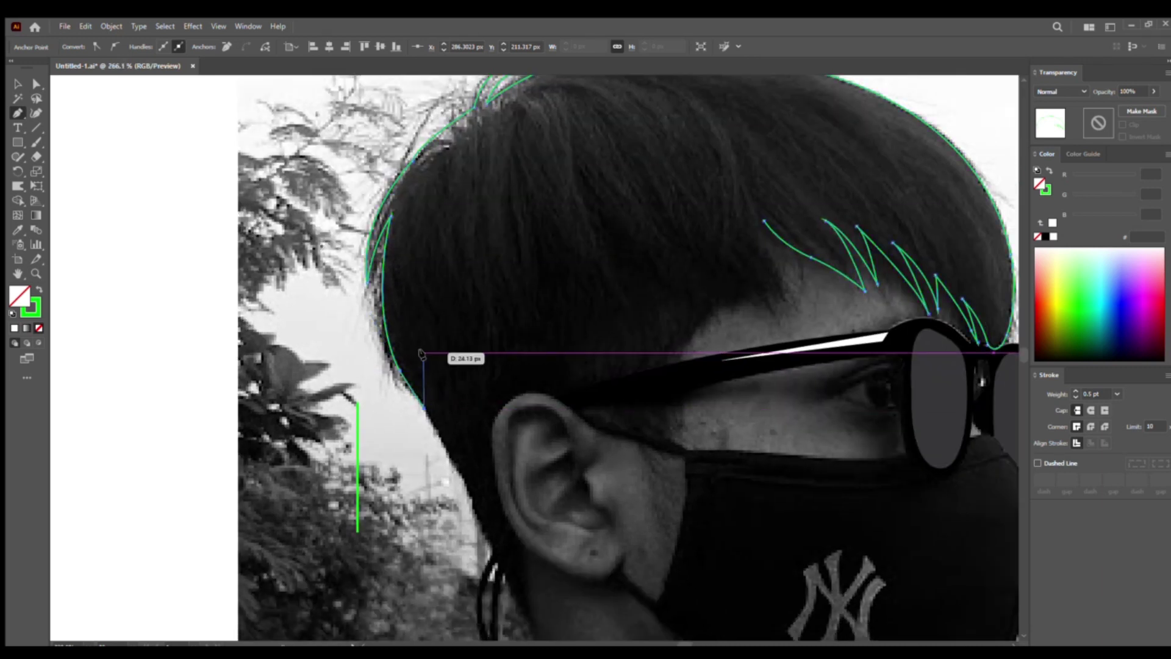
Add more fringe spikes, continuing the hair outline upward to the right
left_click(457, 378)
left_click(479, 320)
left_click(493, 354)
left_click_drag(646, 315, 620, 380)
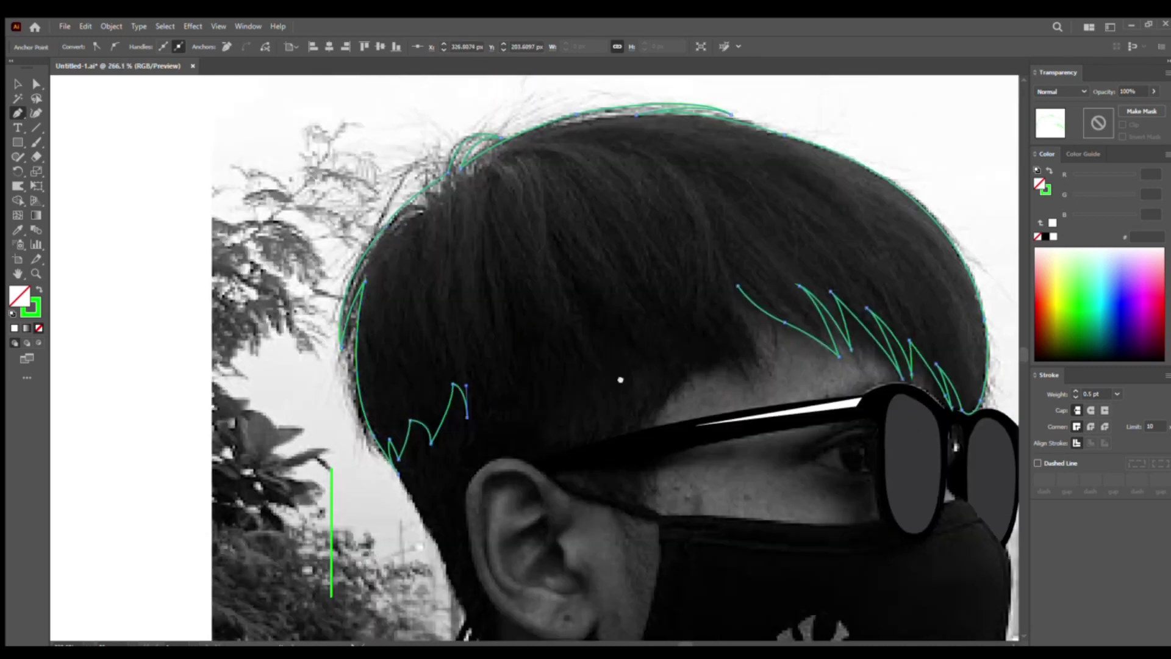
mouse_move(466, 358)
left_mouse_down()
mouse_move(493, 393)
mouse_move(508, 384)
left_mouse_up()
left_click(510, 300)
left_click_drag(580, 378, 580, 379)
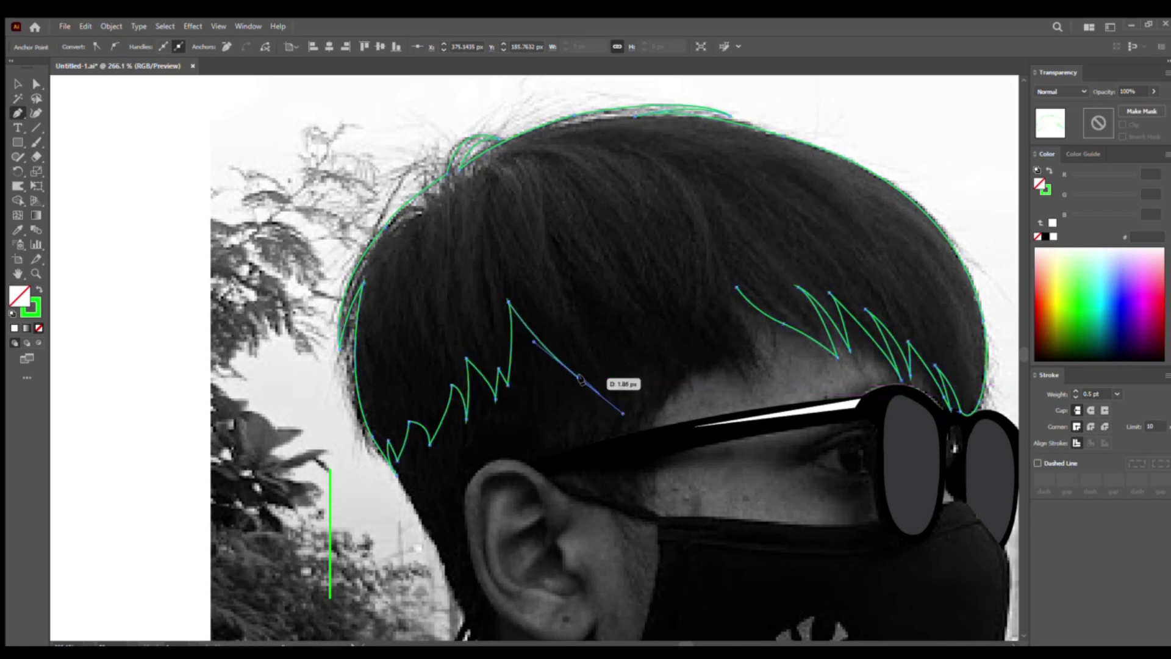
left_click(568, 300)
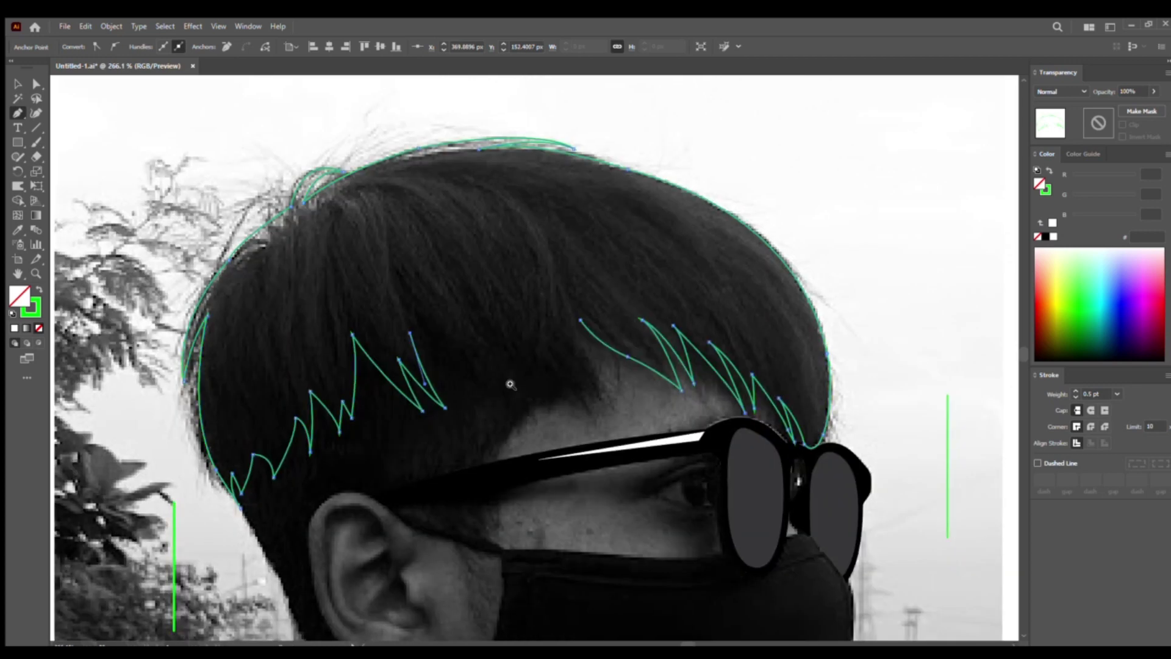
scroll(413, 267, "up", 1)
Shape the remaining right-side spikes, close the hair outline and make it solid black
left_click(374, 251)
left_click_drag(463, 359, 442, 303)
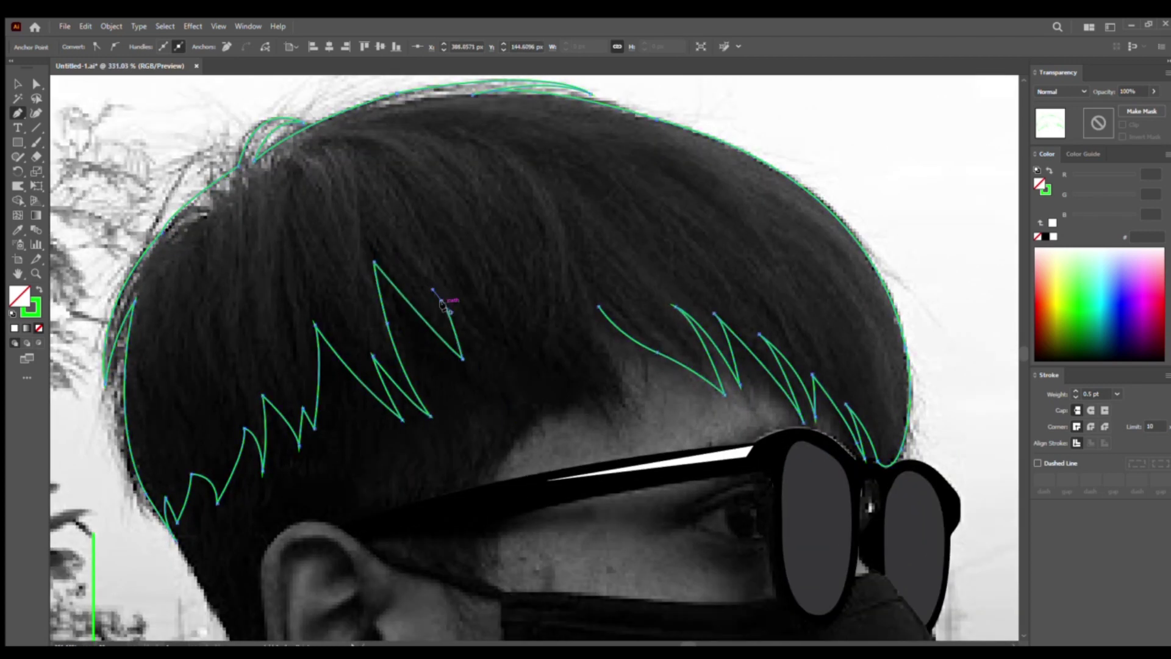
left_click_drag(507, 337, 524, 342)
left_click(595, 391)
left_click(523, 334)
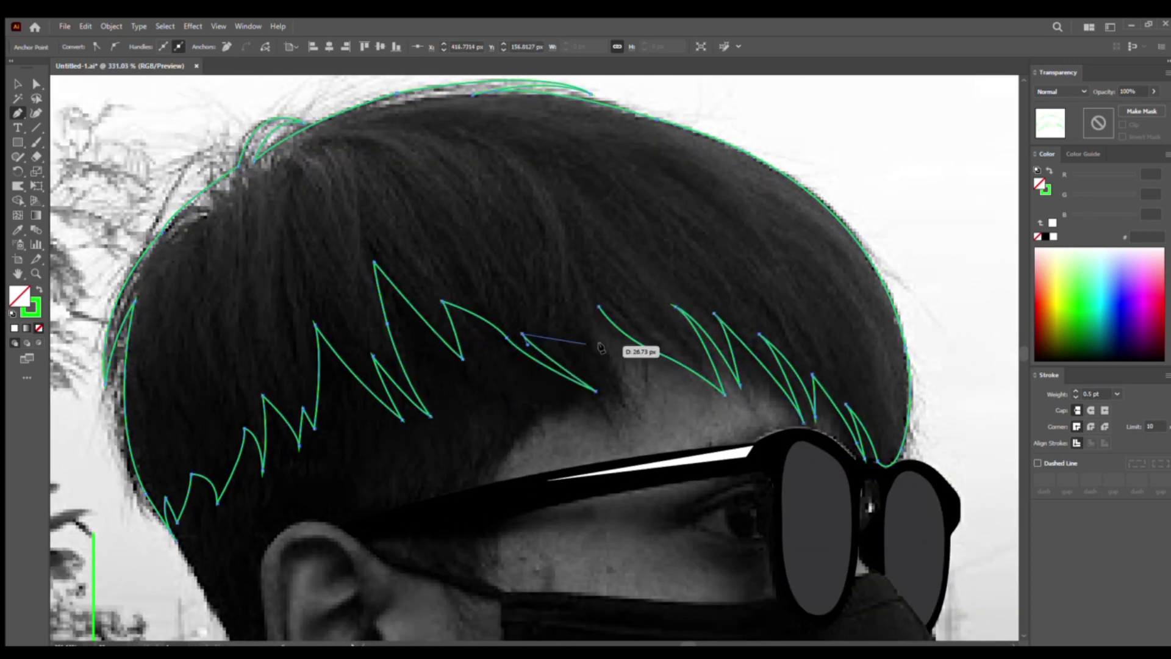
left_click_drag(608, 387, 633, 420)
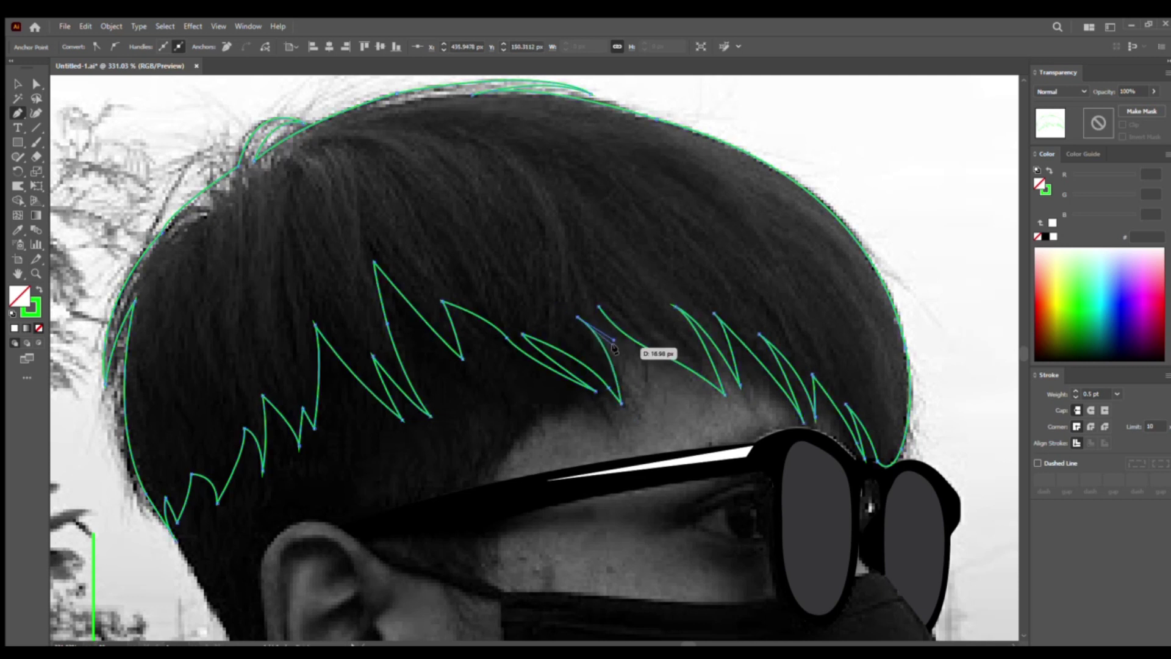
left_click(598, 308)
key("ctrl+0")
Sample a colour, then trace the side outline down the cheek and over the ear's top
key("i")
left_click(938, 339)
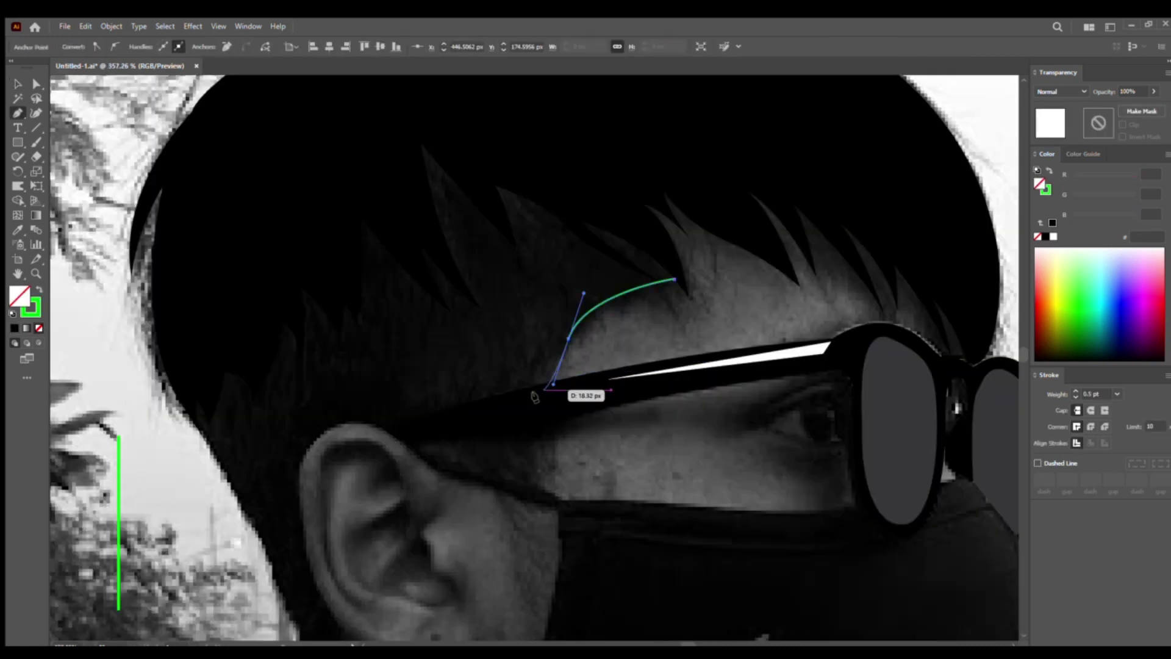
left_click_drag(539, 470, 548, 531)
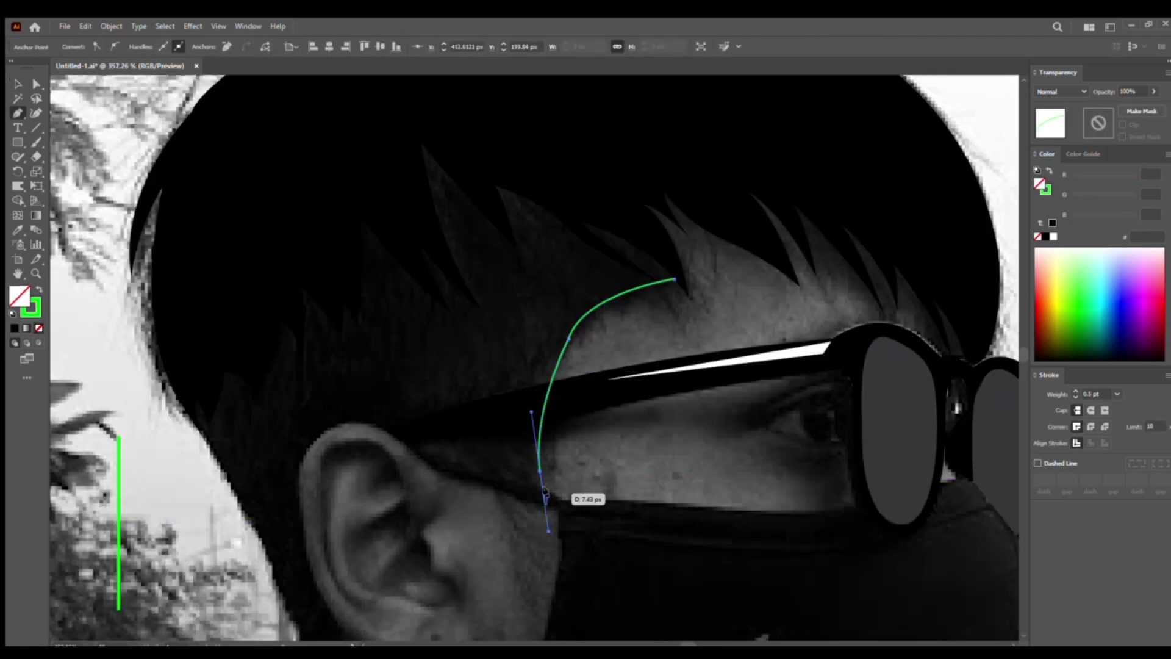
left_click(539, 630)
left_click_drag(509, 522, 505, 492)
scroll(445, 451, "down", 1)
left_click_drag(499, 320, 488, 329)
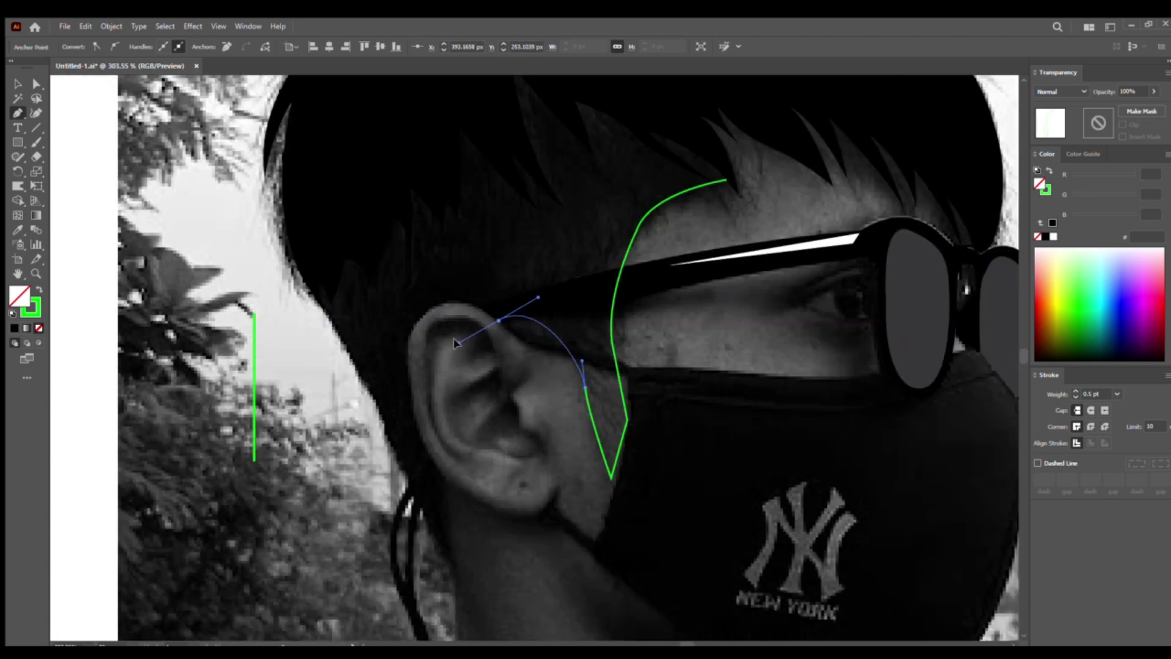
left_click(499, 320)
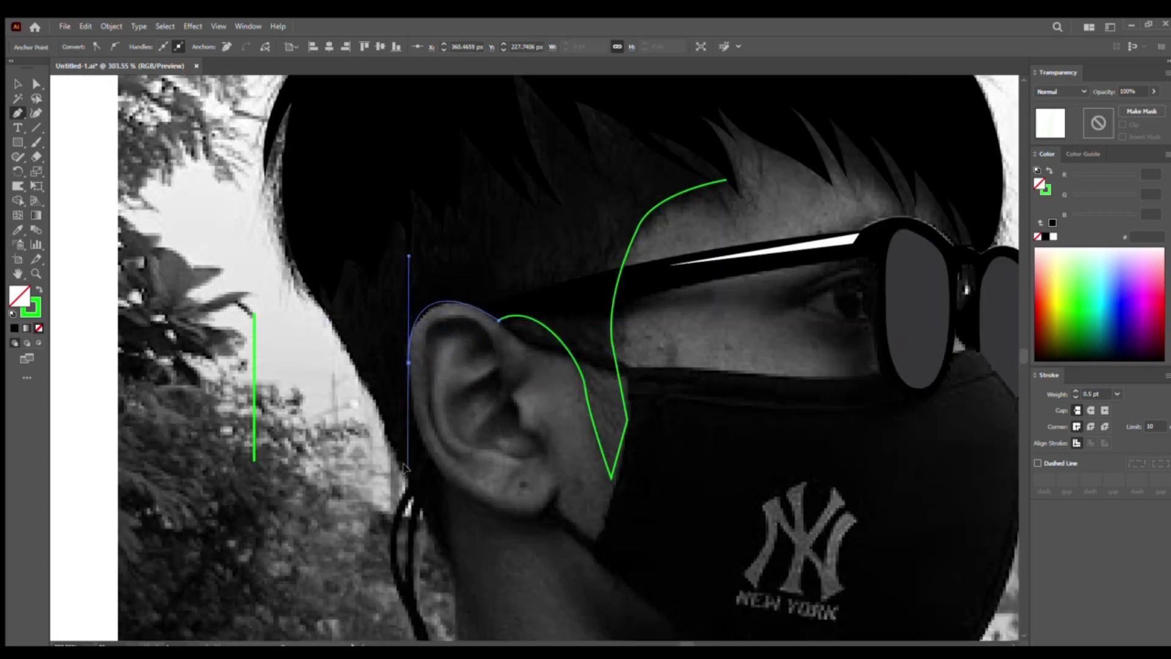
Continue around the ear lobe and down the neck, closing the shape with a green fill
left_click_drag(443, 478, 453, 567)
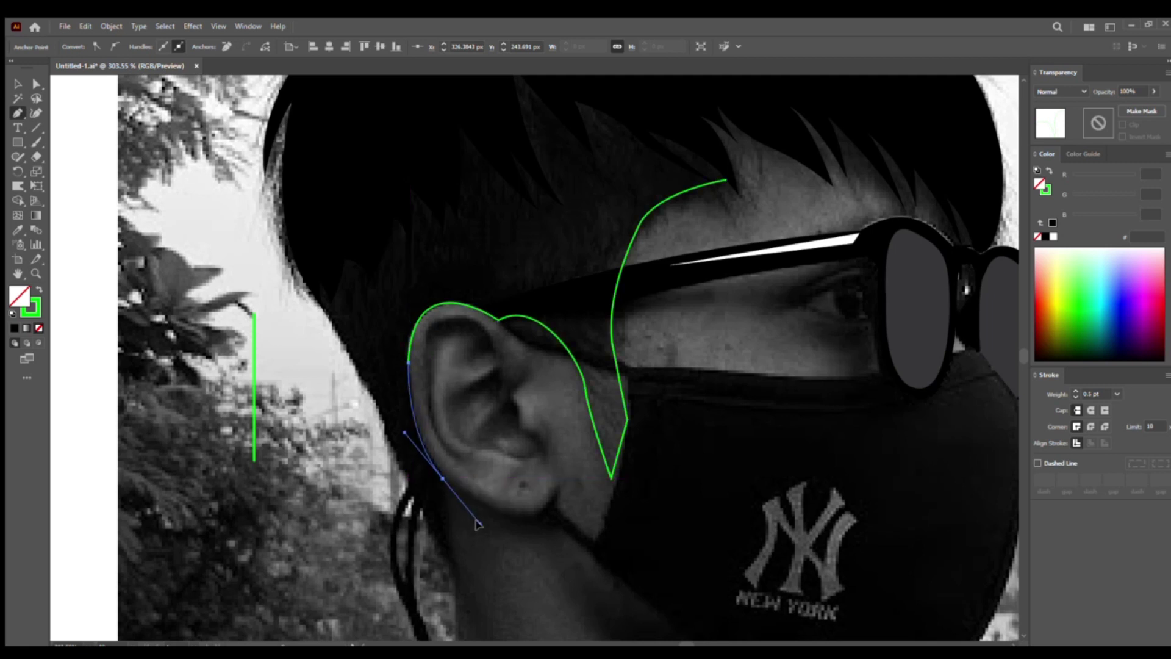
left_click(454, 567)
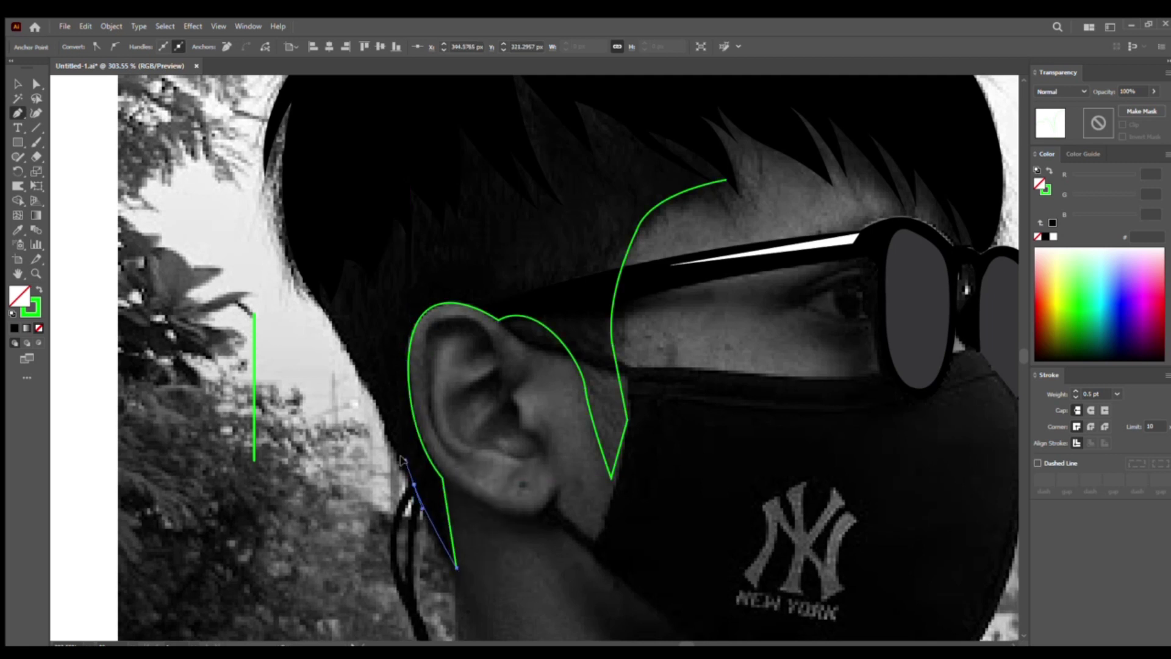
left_click_drag(406, 460, 383, 420)
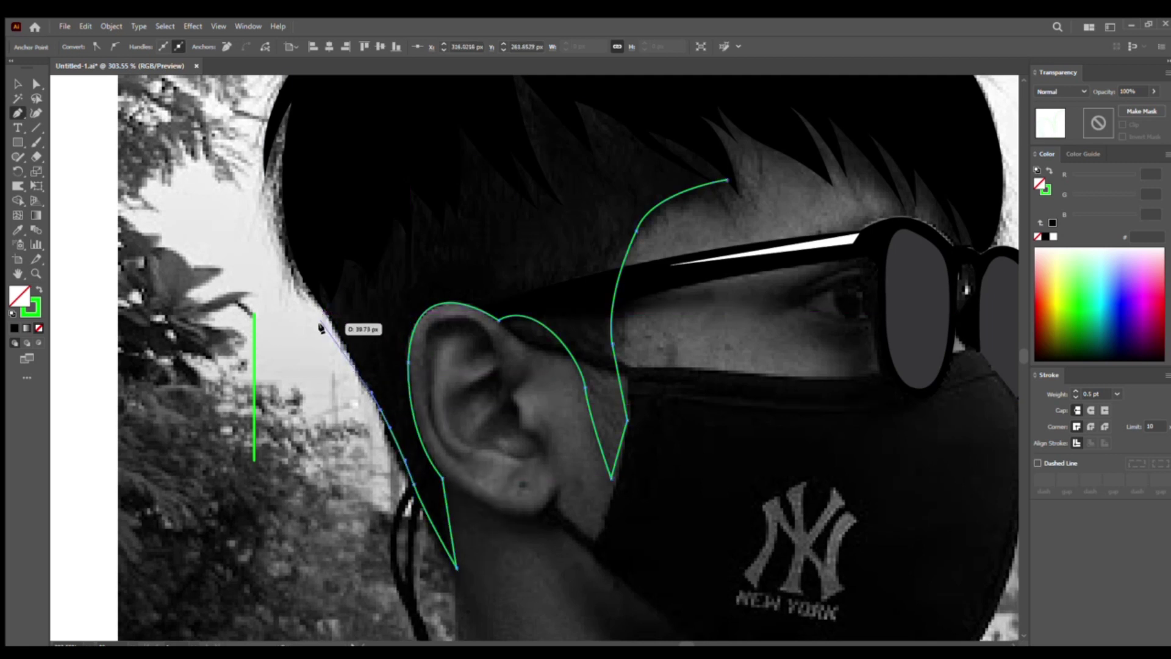
left_click(327, 314)
key("ctrl+minus")
left_click(229, 326)
left_click(364, 164)
key("shift+x")
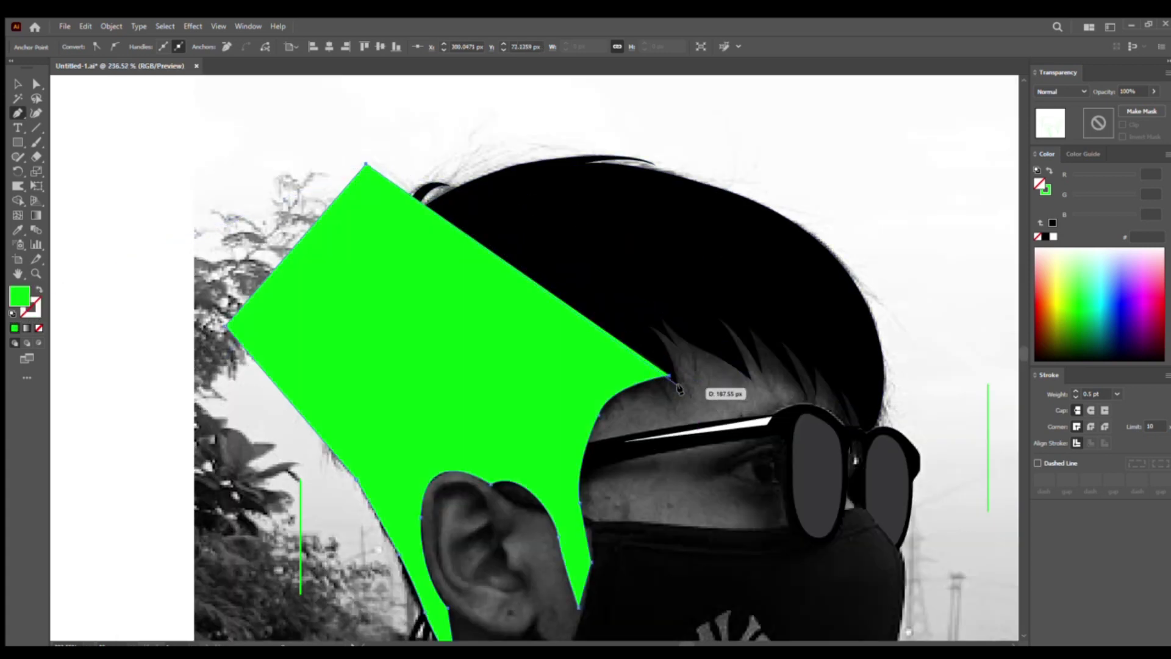
left_click_drag(668, 375, 732, 558)
scroll(530, 374, "down", 1)
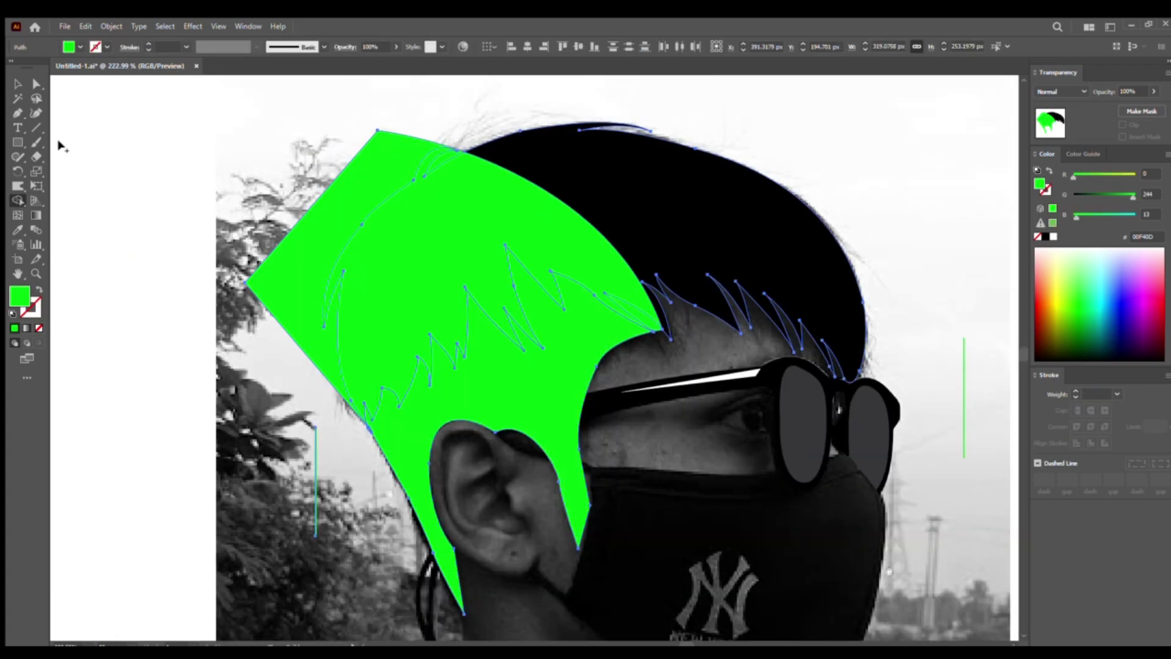
Sketch the eyelid line and eye loop freehand, then merge the eye-white pieces into one shape
key("v")
left_click(379, 190)
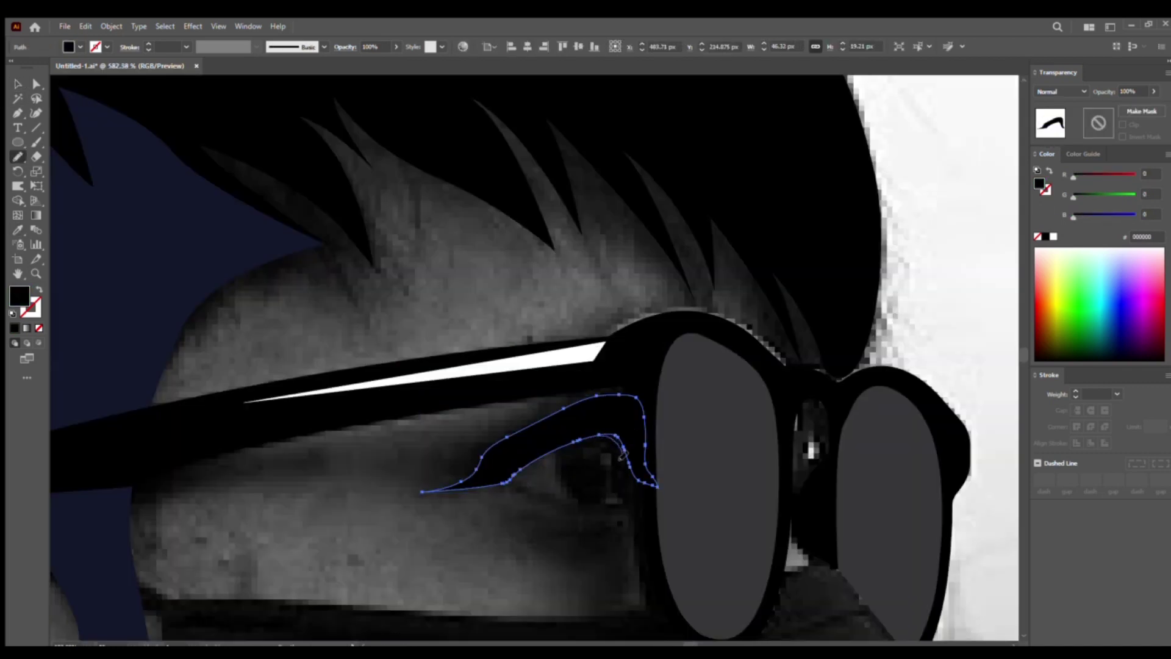
left_click_drag(455, 475, 618, 430)
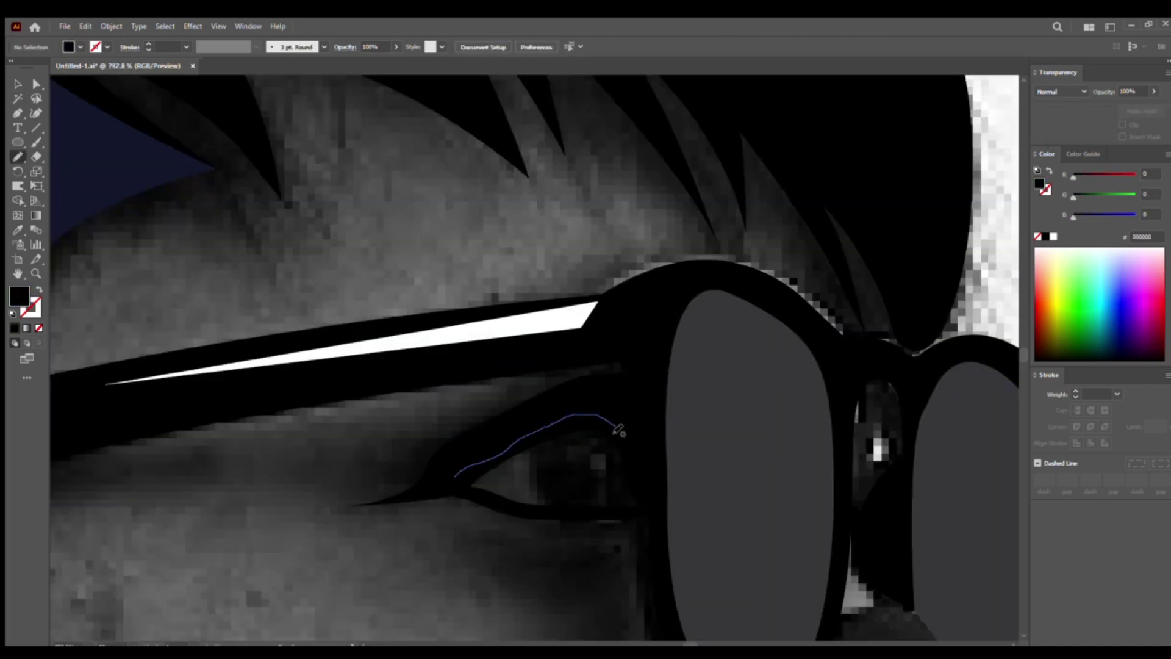
left_click_drag(447, 465, 448, 485)
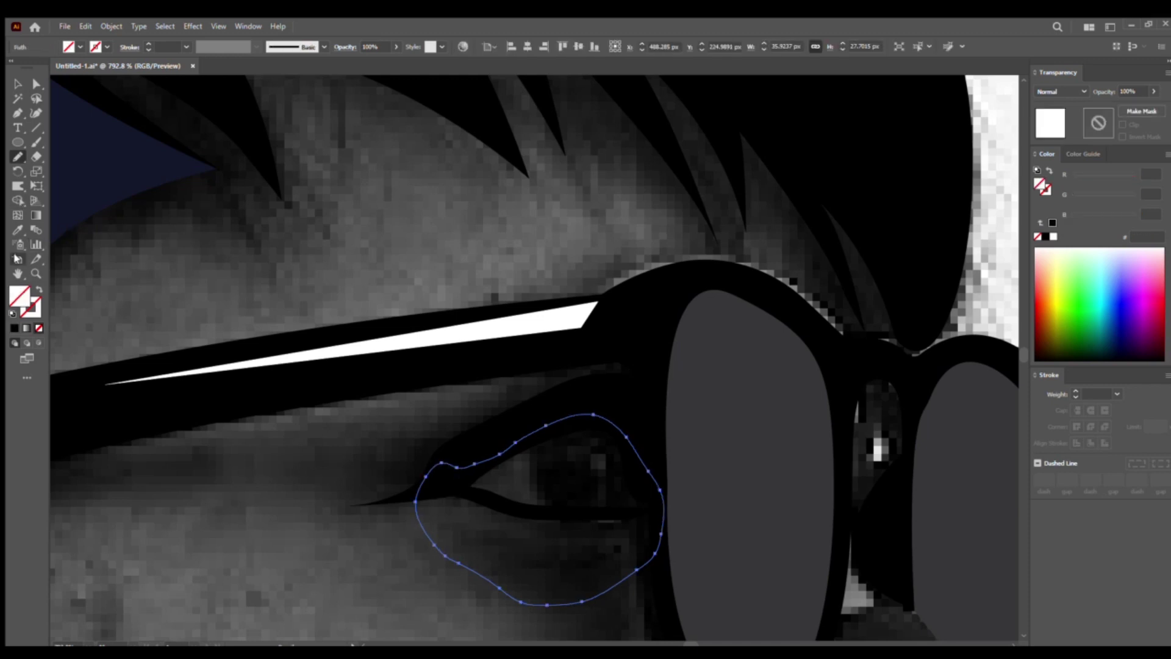
scroll(557, 336, "up", 2)
left_click_drag(556, 336, 543, 416)
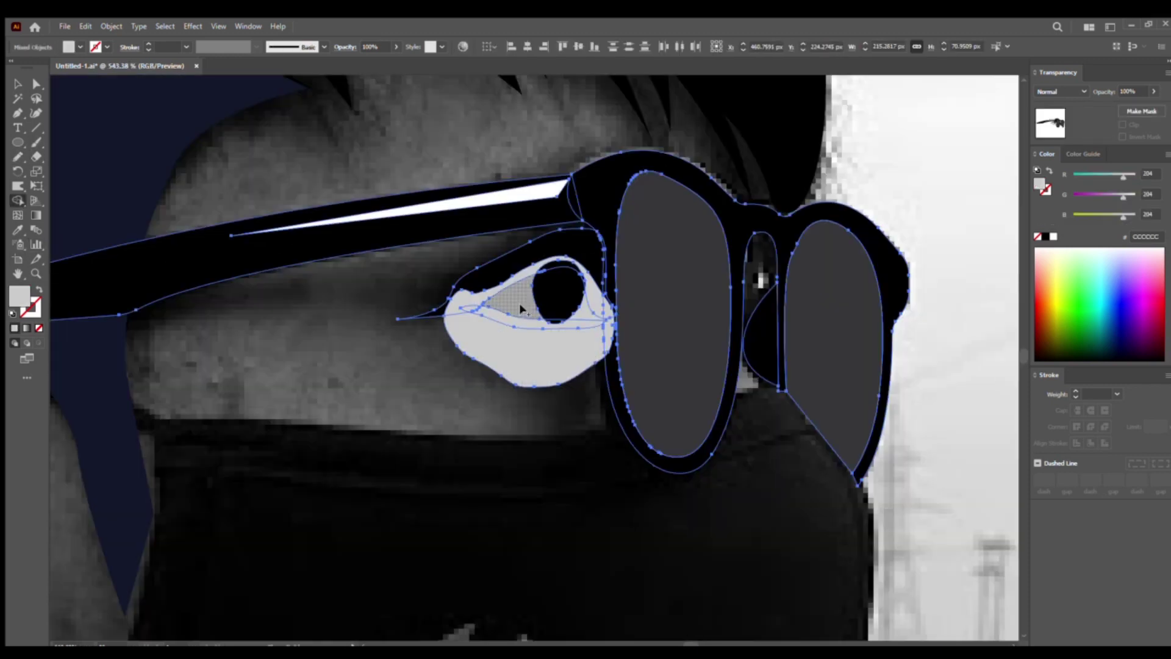
left_click(518, 302)
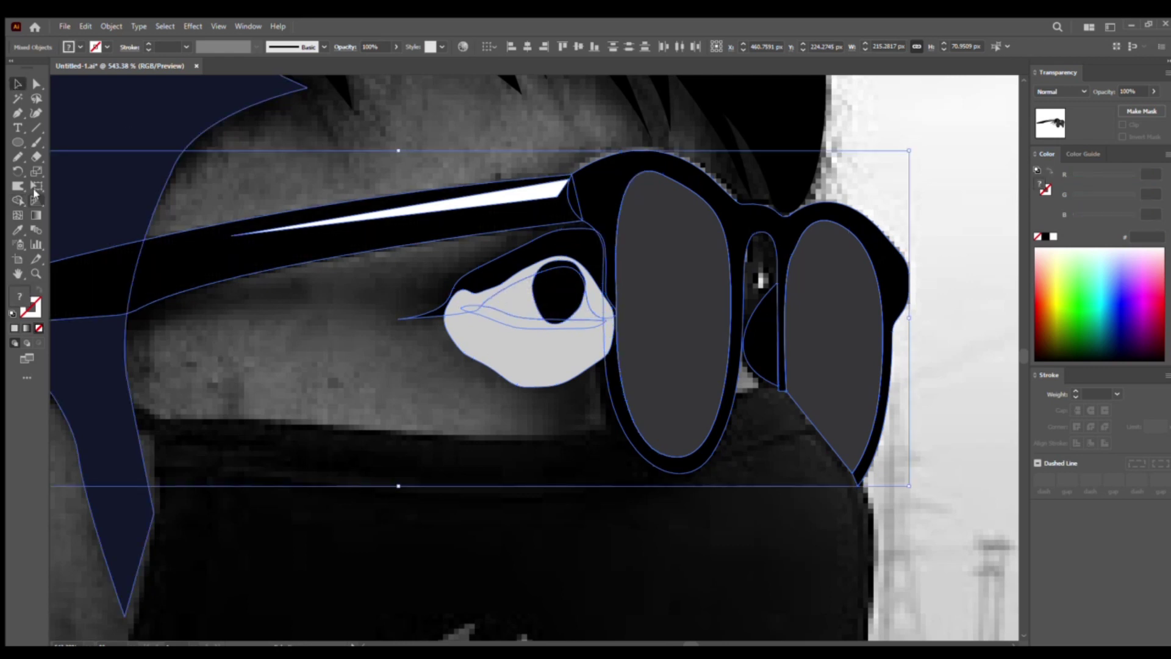
Send the light grey eye white backward behind the eyelid and pupil
key("v")
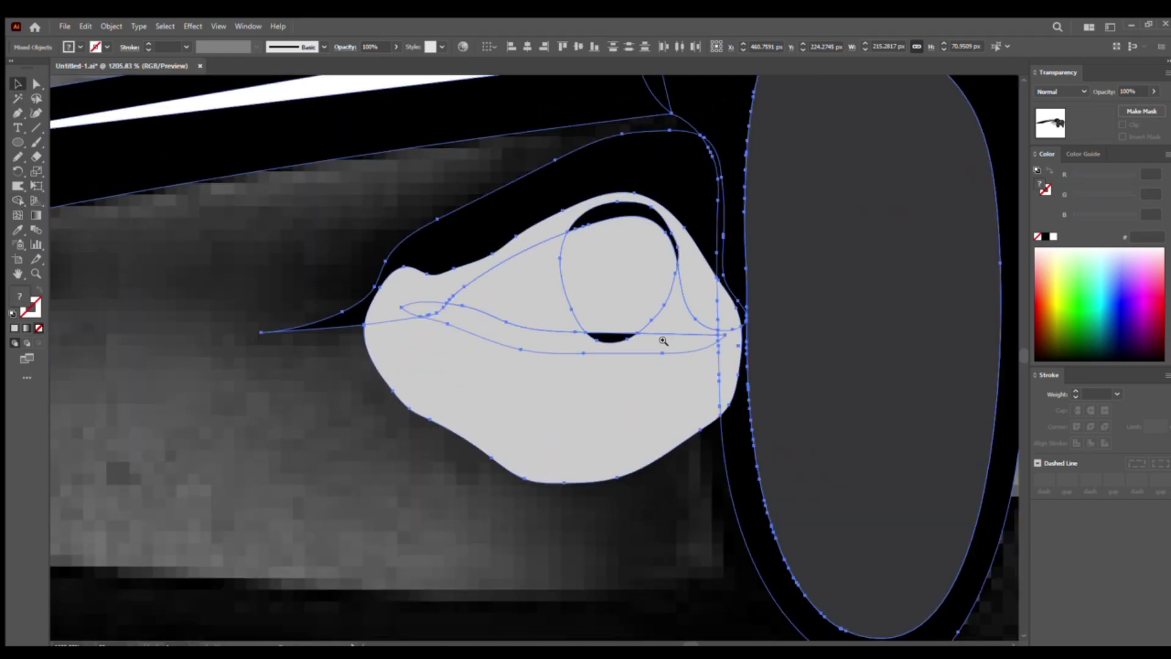
scroll(545, 309, "up", 4)
left_click(566, 439)
key("ctrl+[")
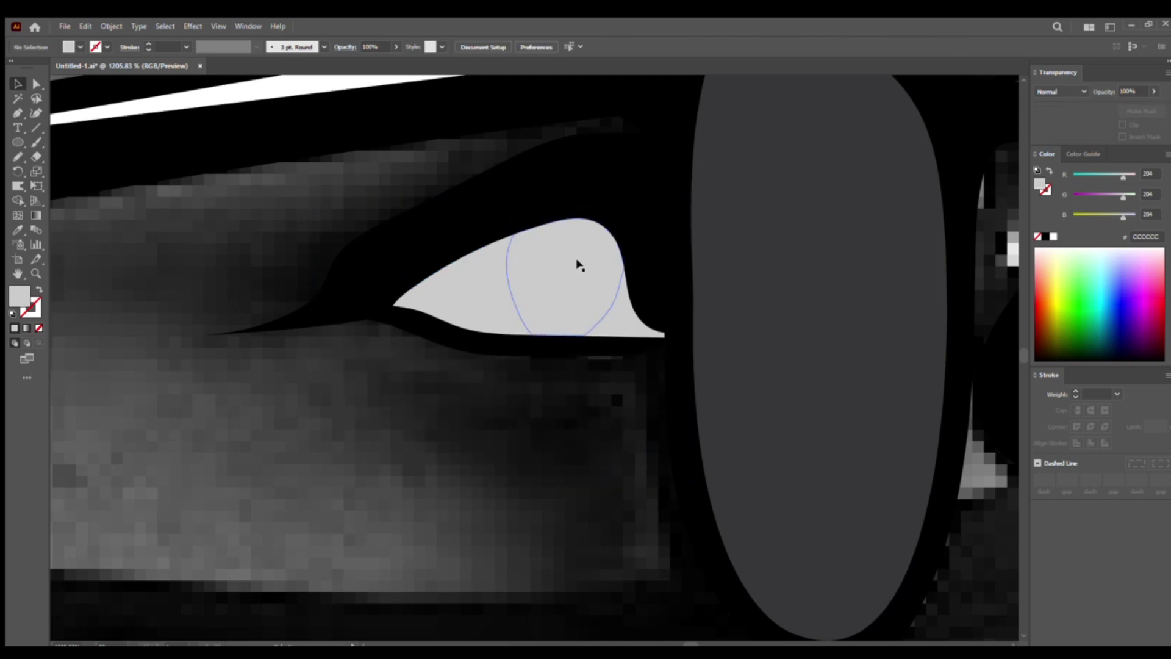
key("p")
scroll(537, 340, "down", 5)
left_click(339, 335)
scroll(537, 339, "up", 5)
Trace the mask edge from under the glasses, around the chin to the ear, and close it in black
left_click_drag(502, 355, 596, 335)
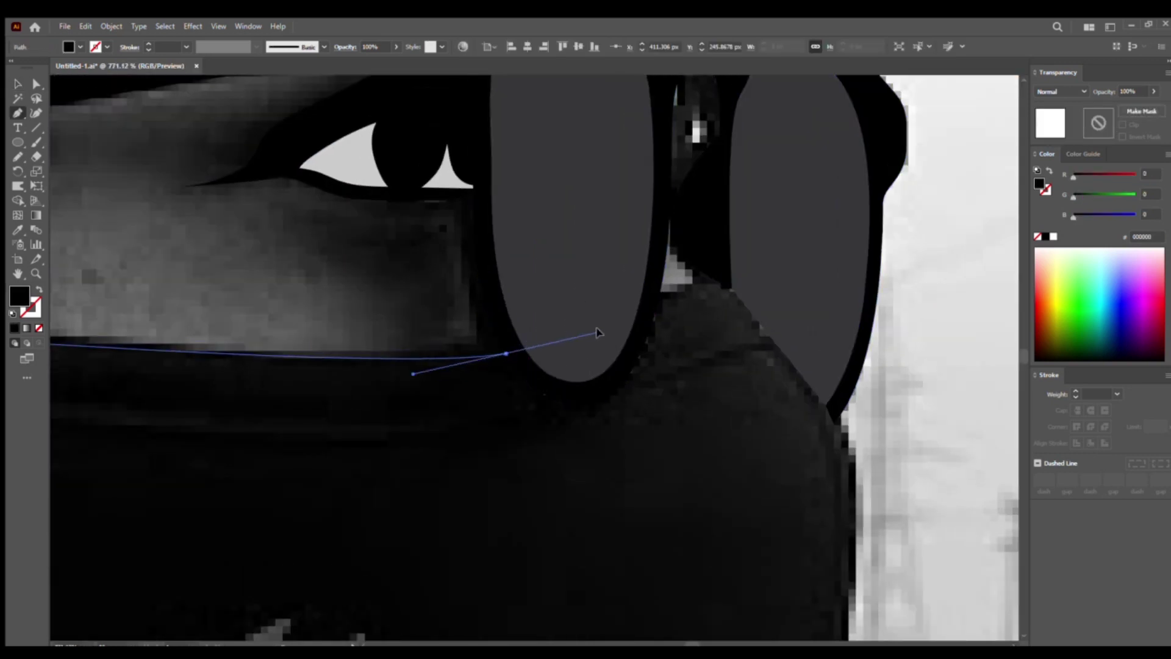
scroll(549, 378, "down", 3)
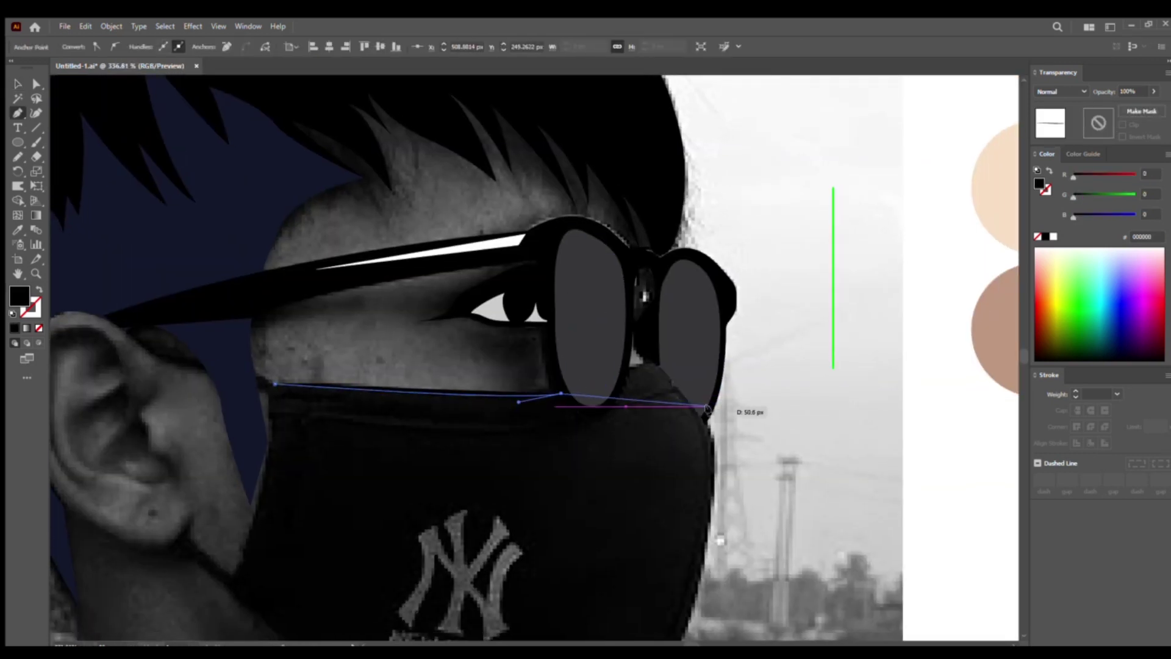
left_click(662, 359)
scroll(542, 421, "down", 2)
left_click_drag(543, 421, 534, 457)
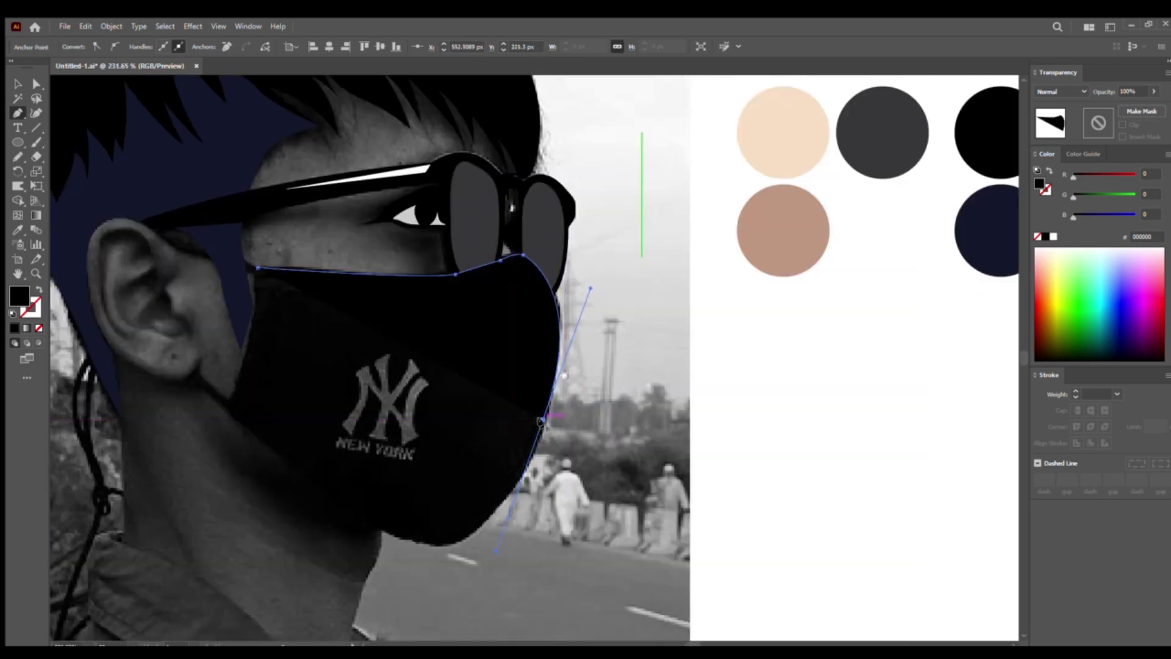
left_click_drag(445, 543, 374, 561)
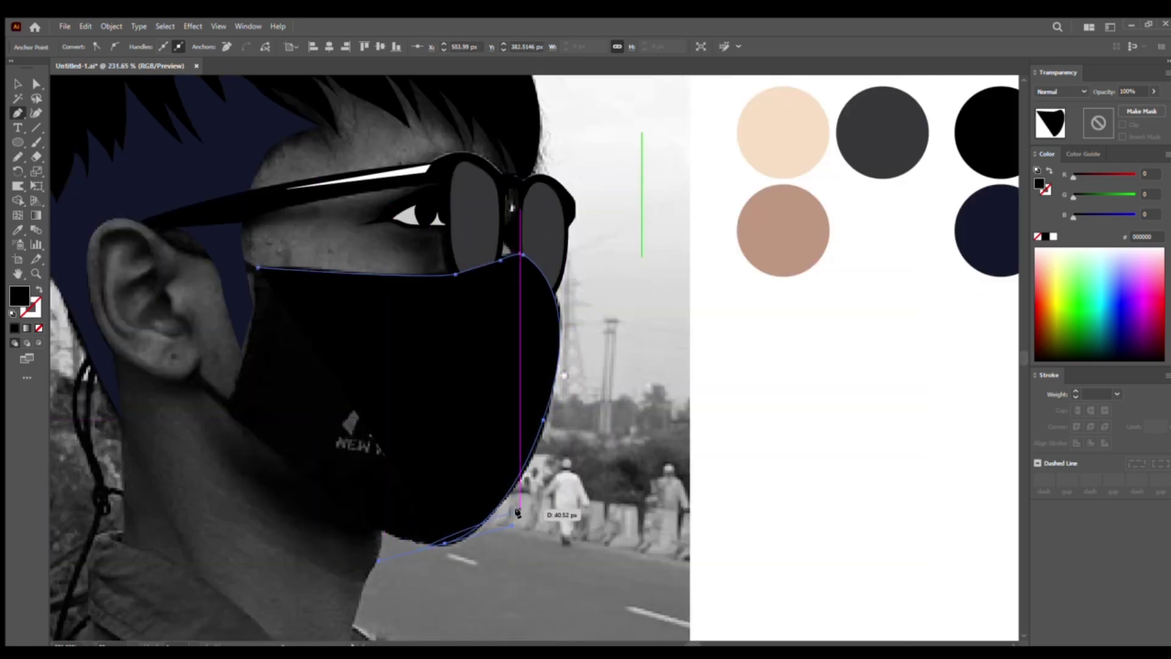
left_click(221, 406)
key("shift+x")
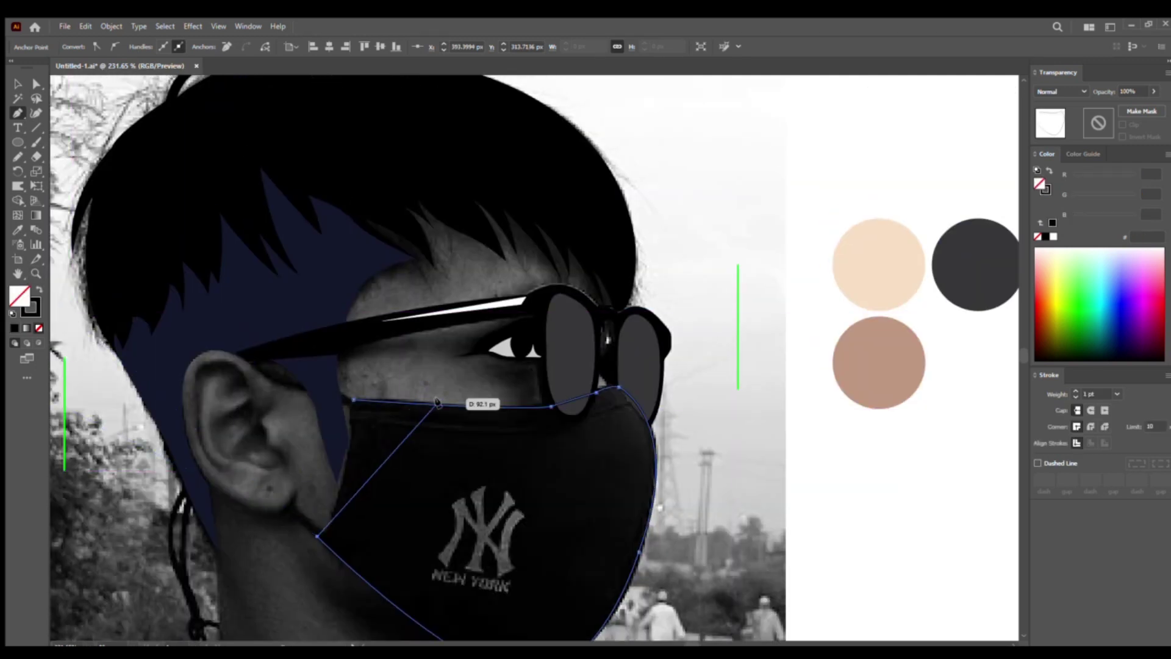
mouse_move(353, 399)
left_mouse_down()
mouse_move(358, 327)
mouse_move(376, 301)
left_mouse_up()
Trace the NY logo outline on the mask with a Pen path
scroll(426, 397, "up", 5)
left_click(373, 448)
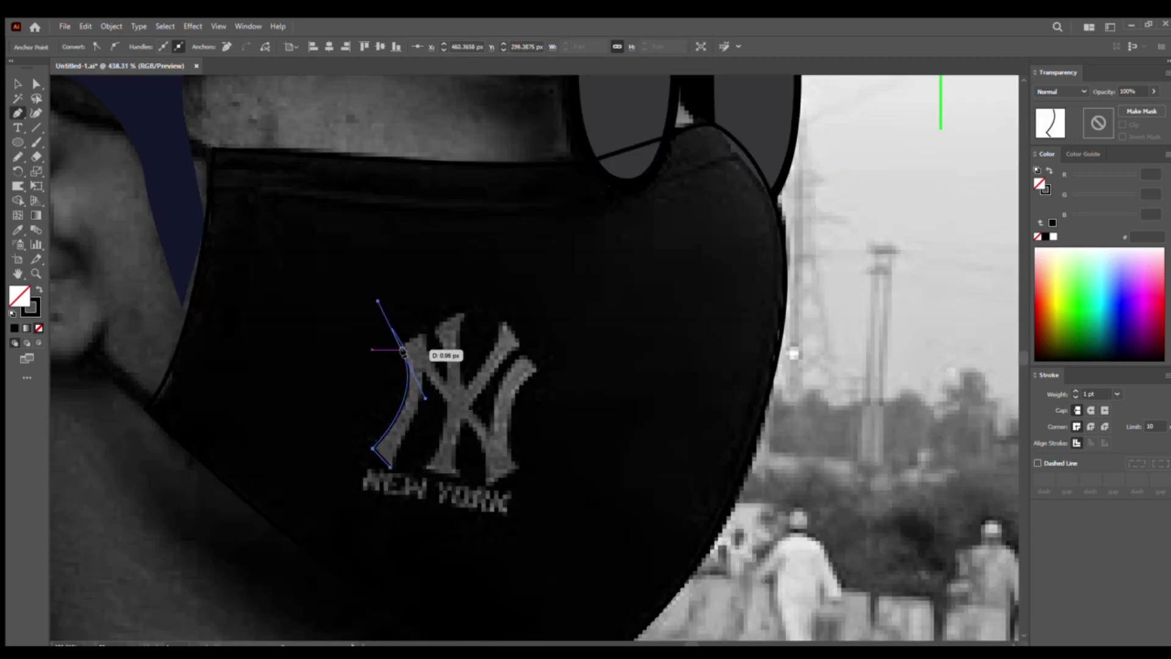
left_click_drag(445, 381, 433, 339)
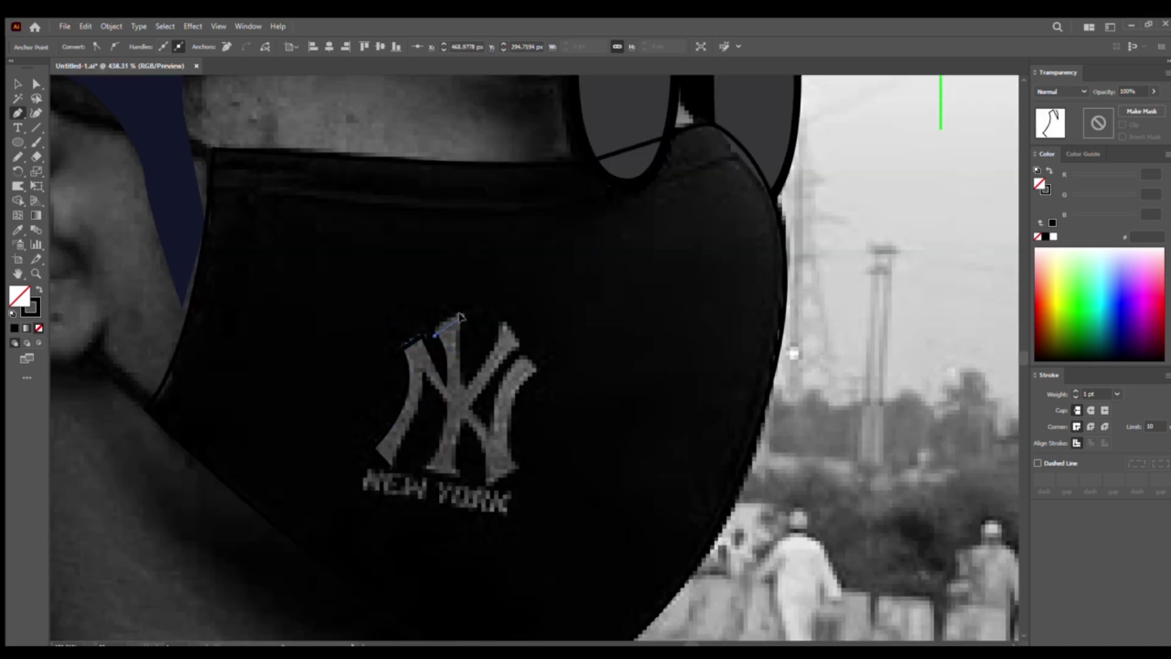
left_click(448, 314)
left_click(462, 315)
left_click(501, 341)
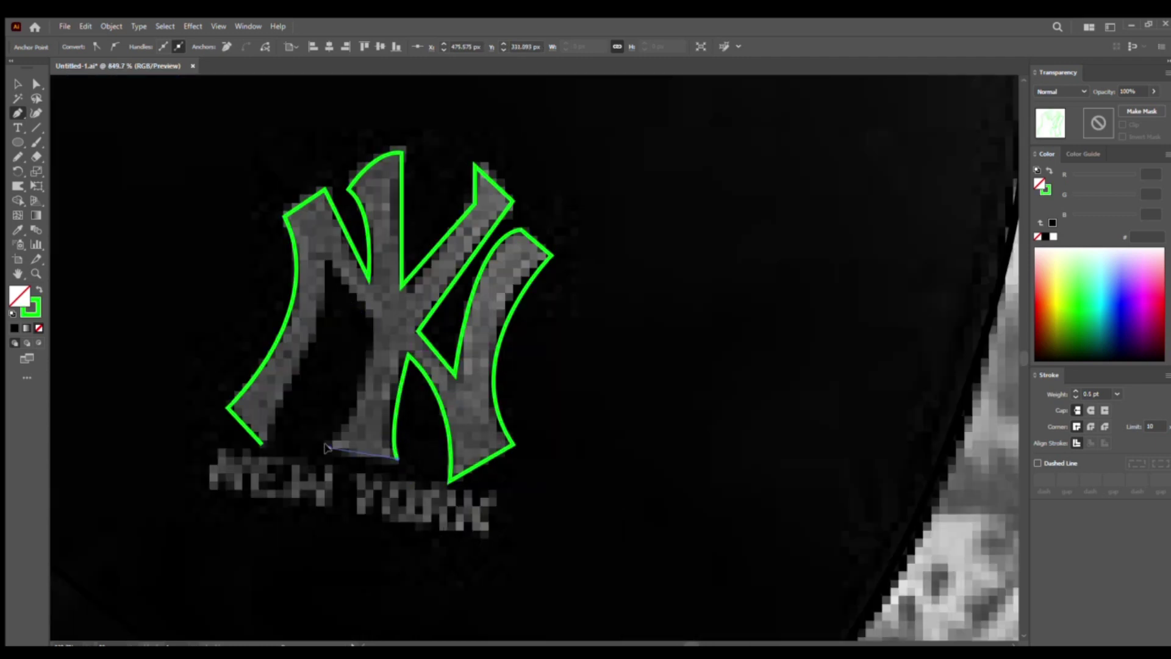
left_click(329, 448)
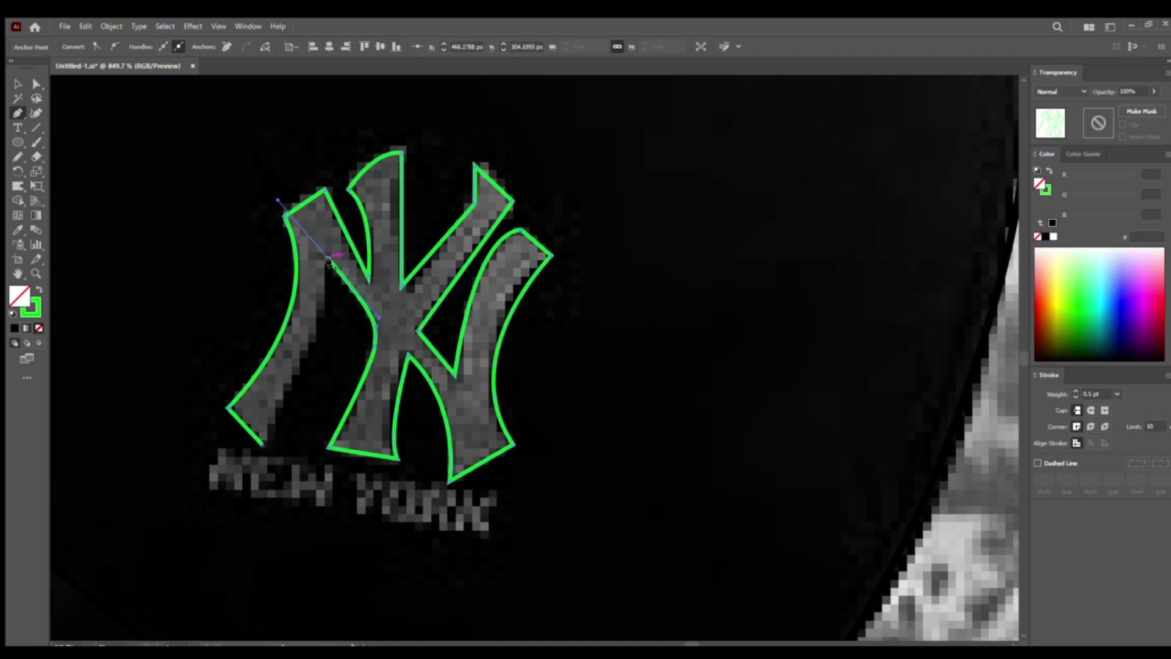
scroll(831, 463, "down", 4)
scroll(831, 463, "down", 3)
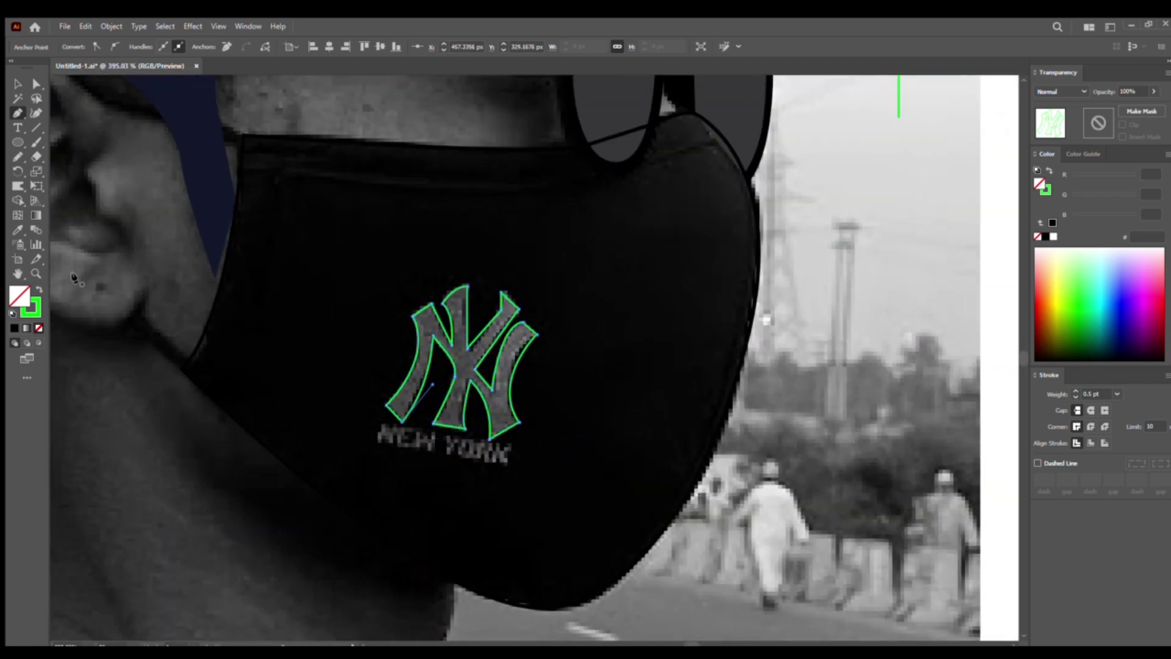
Select the black mask and eyedrop the dark grey swatch onto it to test
key("v")
left_click(653, 424)
key("i")
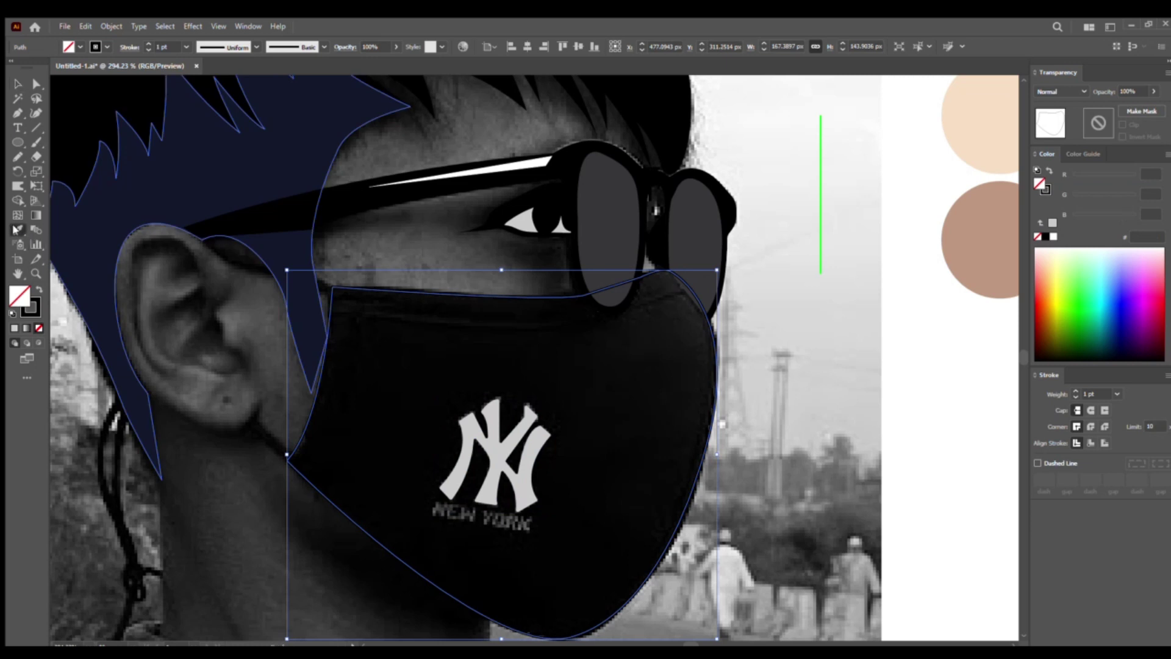
left_click(607, 232)
scroll(549, 305, "down", 3)
Restore the mask's black fill and draw a closed Pen path over the fringe spikes
left_click(992, 183)
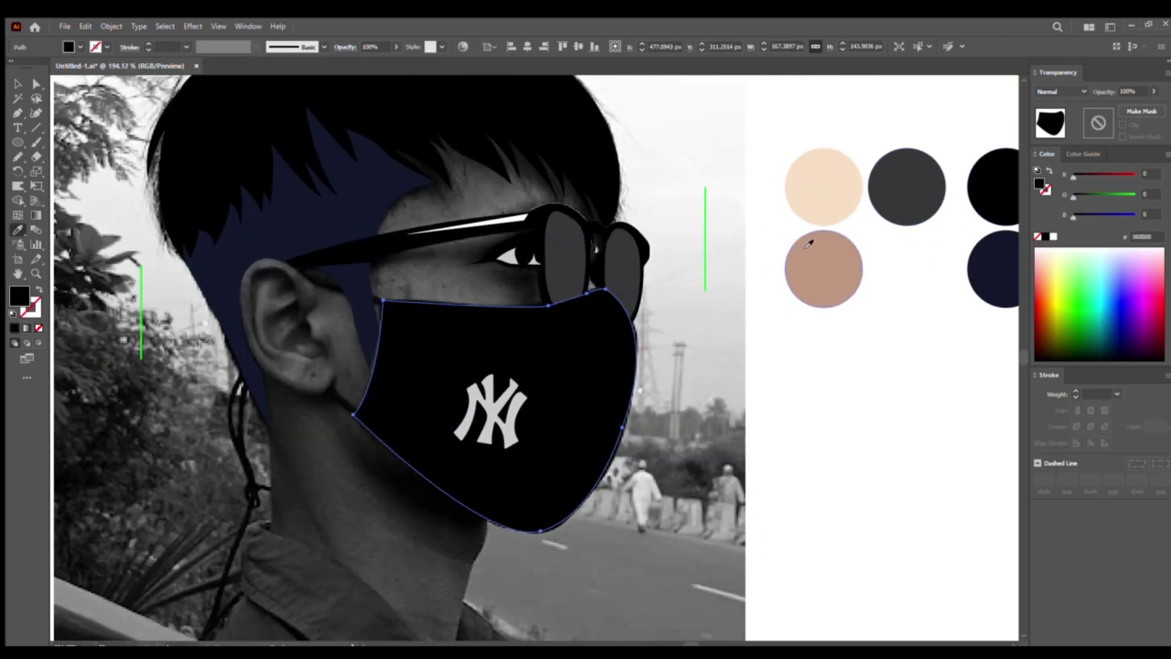
key("p")
scroll(427, 304, "up", 4)
left_click(328, 327)
left_click_drag(535, 331, 572, 341)
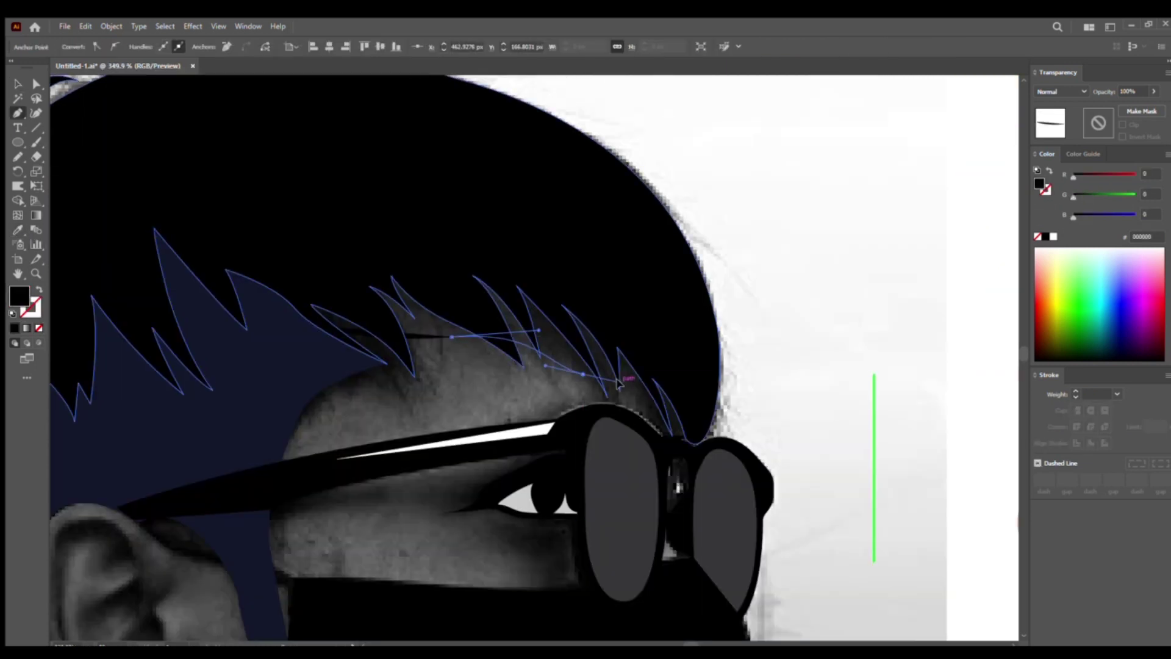
scroll(655, 403, "up", 5)
left_click(540, 357)
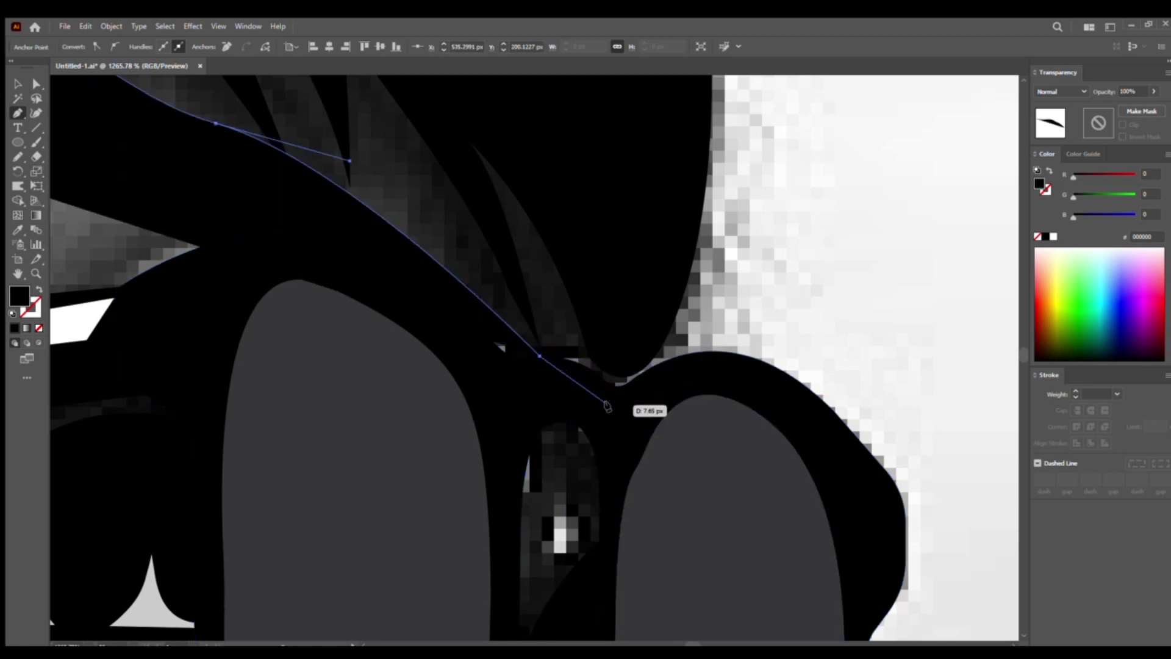
left_click_drag(624, 364, 643, 291)
scroll(680, 367, "down", 4)
scroll(701, 382, "down", 1)
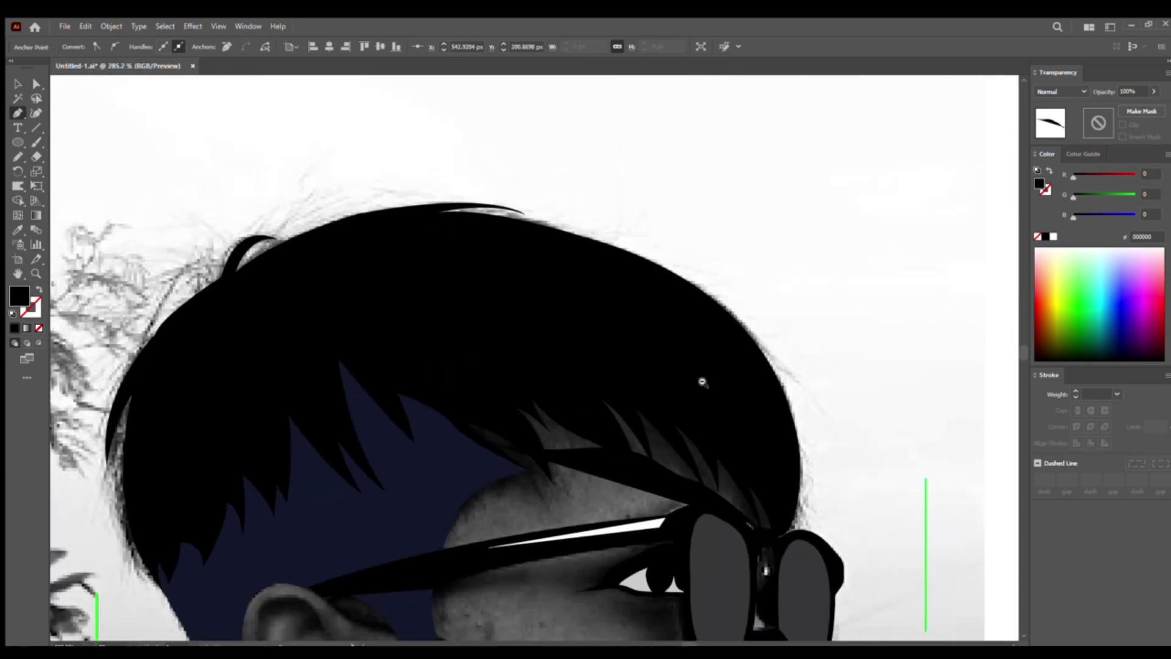
left_click_drag(454, 237, 296, 323)
left_click(407, 354)
Merge the tan gaps between hair strands and delete the leftover large tan shape
scroll(568, 414, "up", 1)
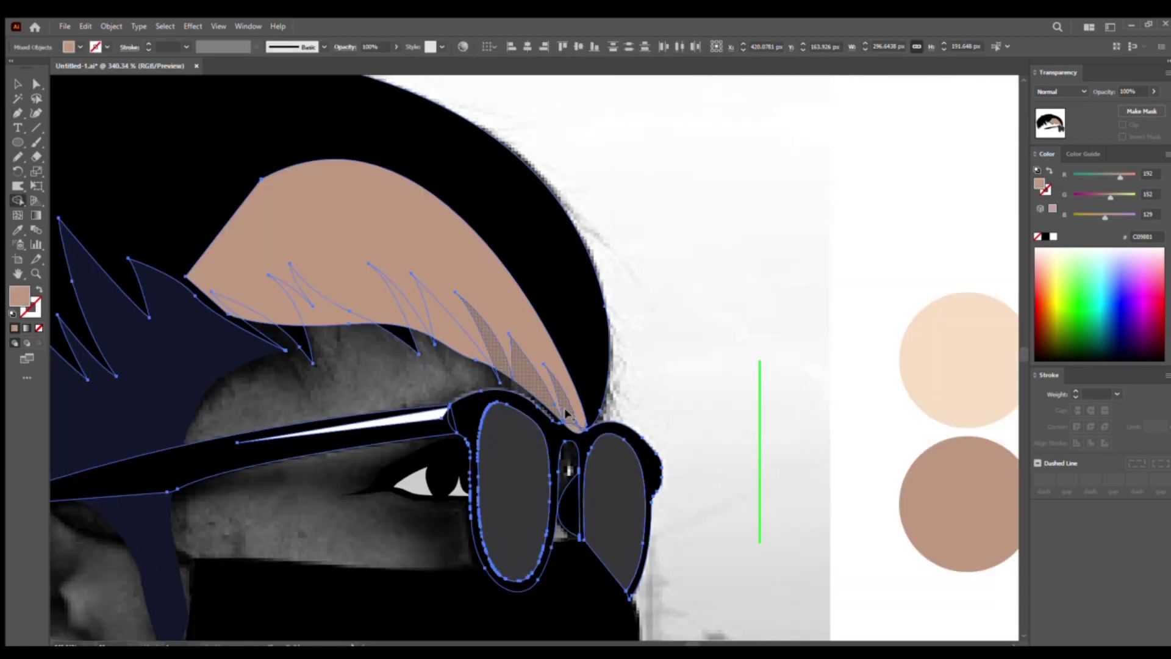
left_click(452, 335)
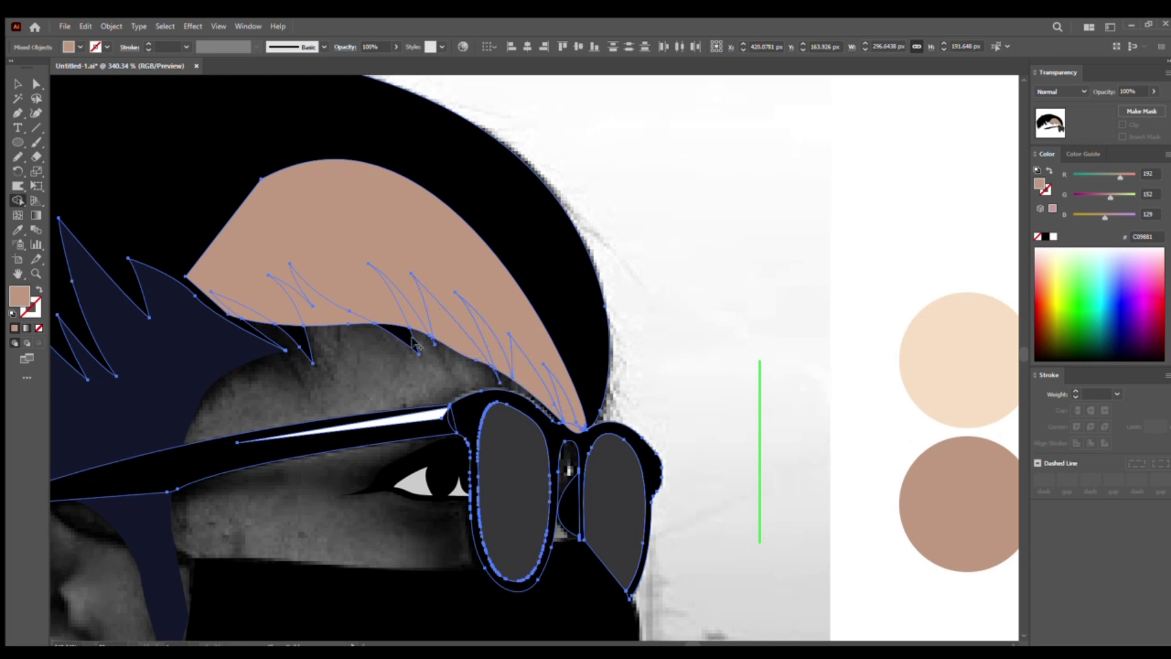
left_click(323, 309)
key("v")
key("ctrl+shift+a")
left_click(418, 244)
key("Delete")
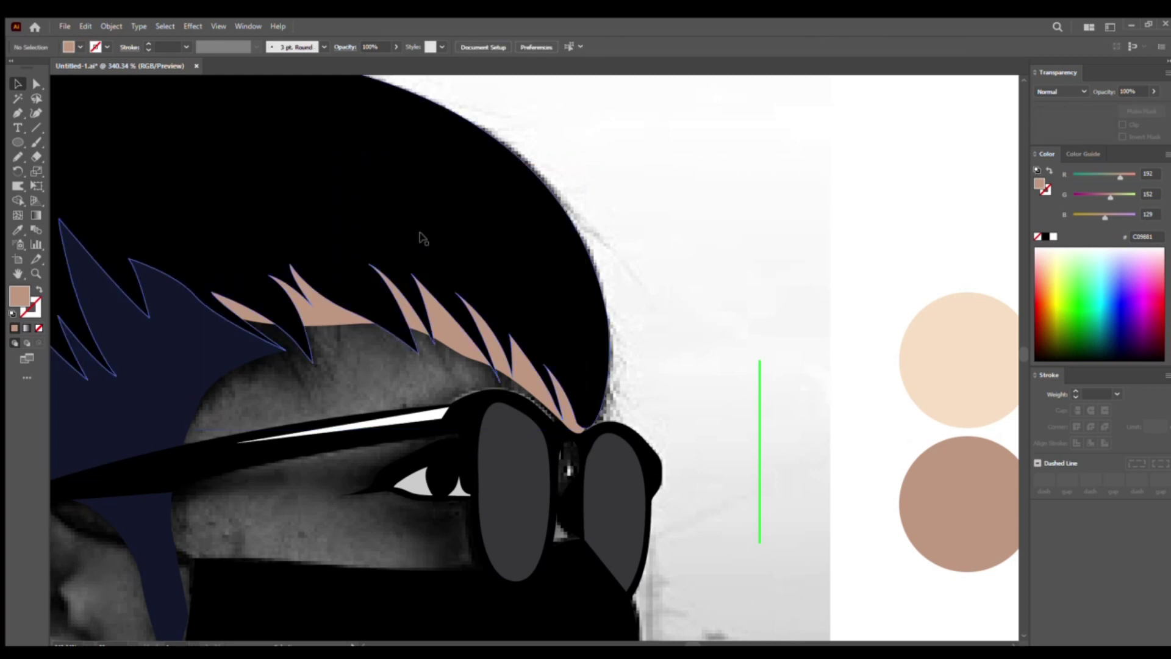
Sketch a freehand Pencil outline around the eye
key("ctrl+0")
scroll(458, 366, "up", 5)
key("n")
left_click_drag(287, 252, 458, 421)
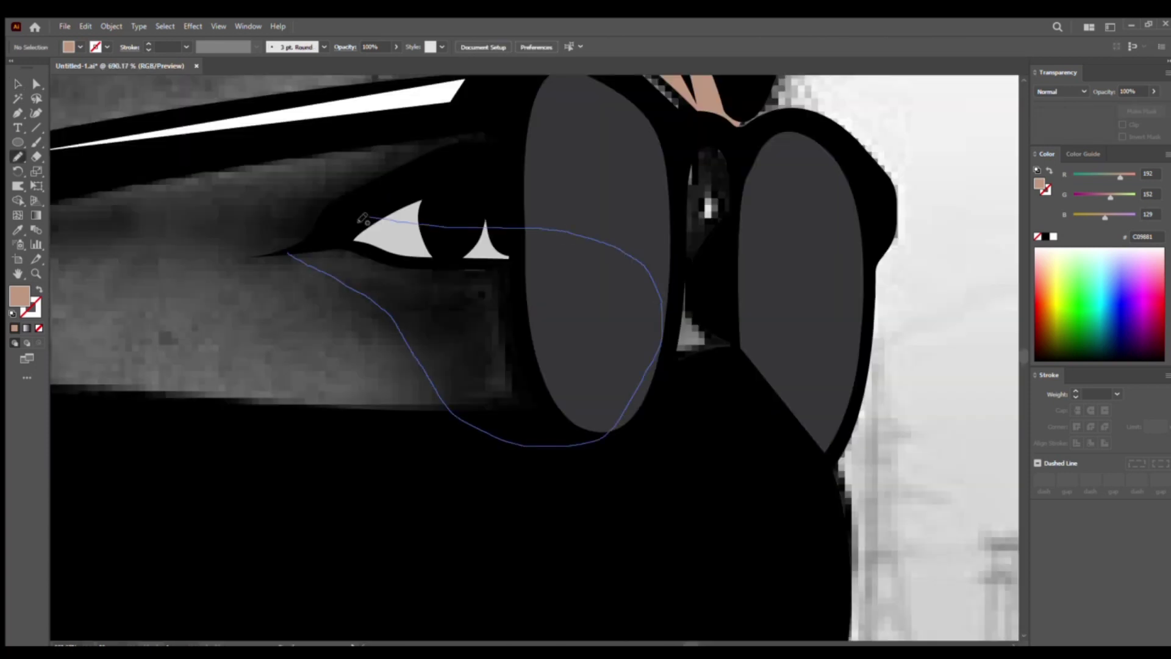
Merge the skin region around the eye and send it behind the eye
scroll(366, 305, "down", 3)
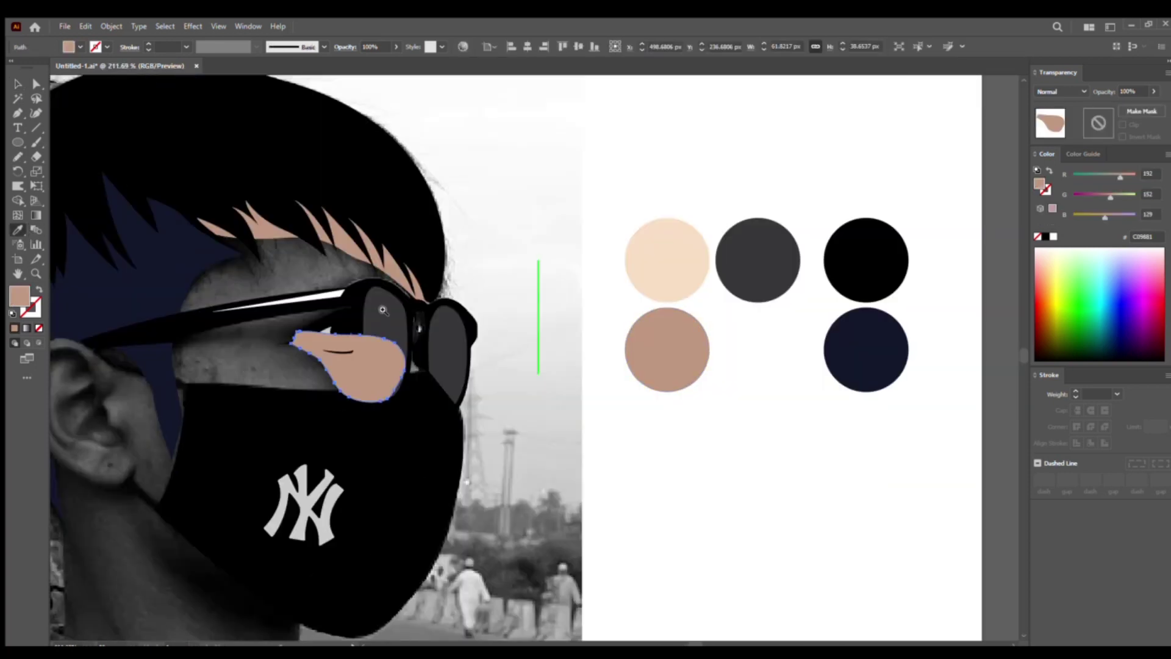
scroll(396, 366, "up", 3)
key("shift+m")
left_click(405, 389)
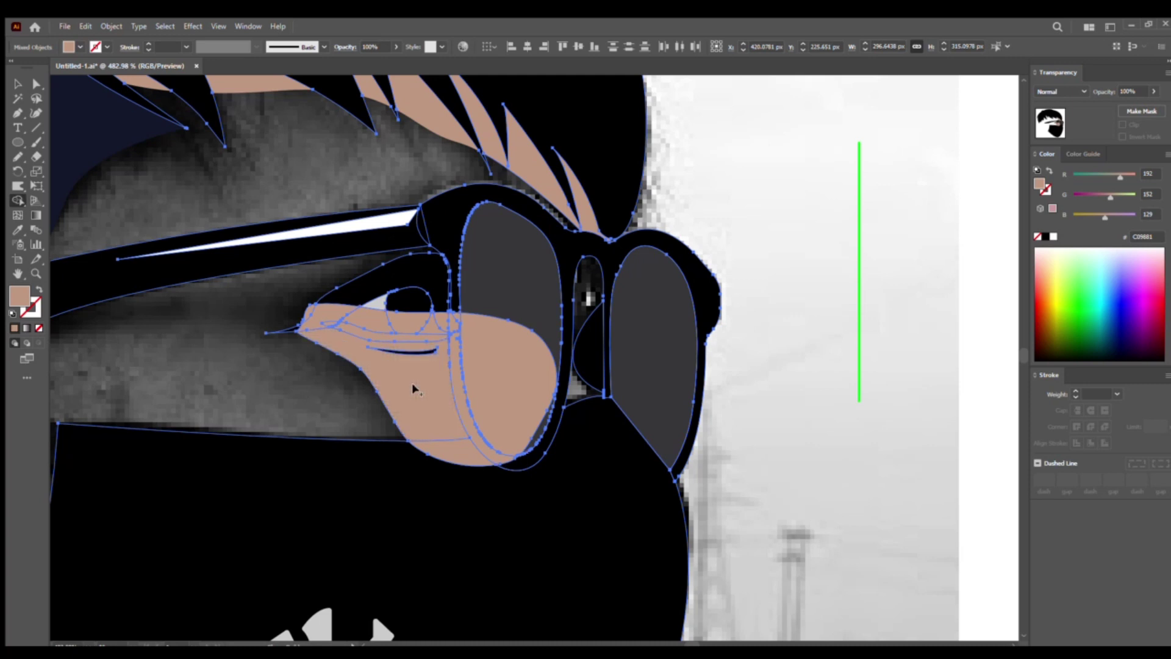
key("v")
key("ctrl+shift+a")
left_click(538, 364)
key("ctrl+bracketleft")
key("ctrl+shift+a")
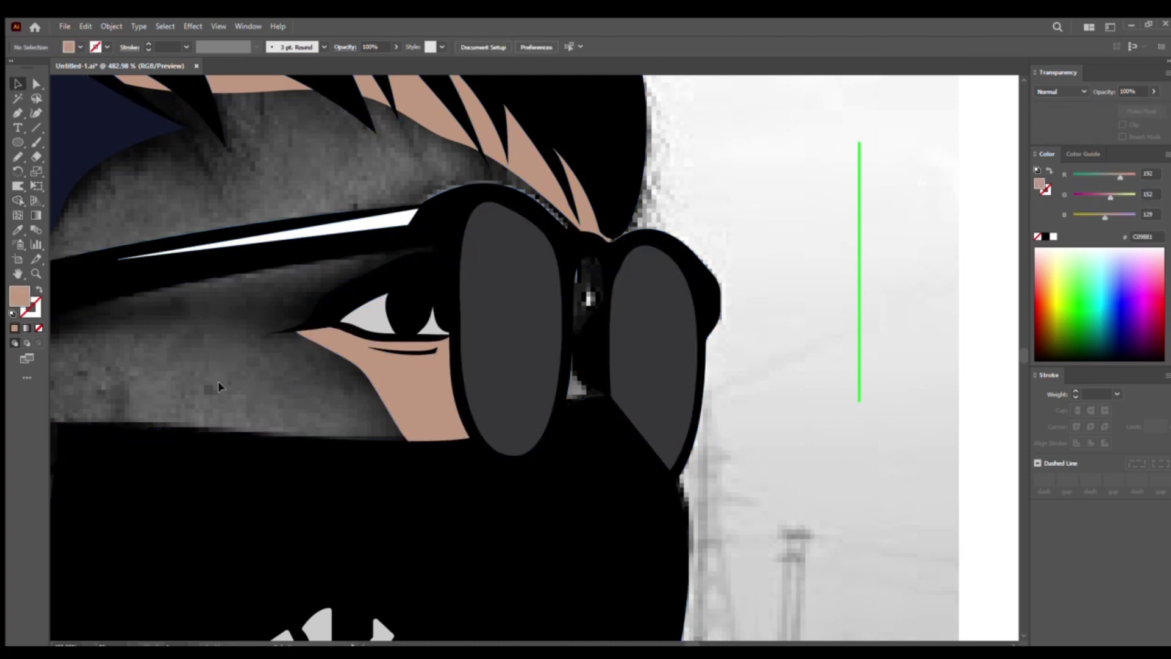
Draw the face outline from the temple along the glasses bridge
scroll(222, 389, "down", 2)
key("p")
left_click(350, 494)
left_click_drag(316, 315, 422, 150)
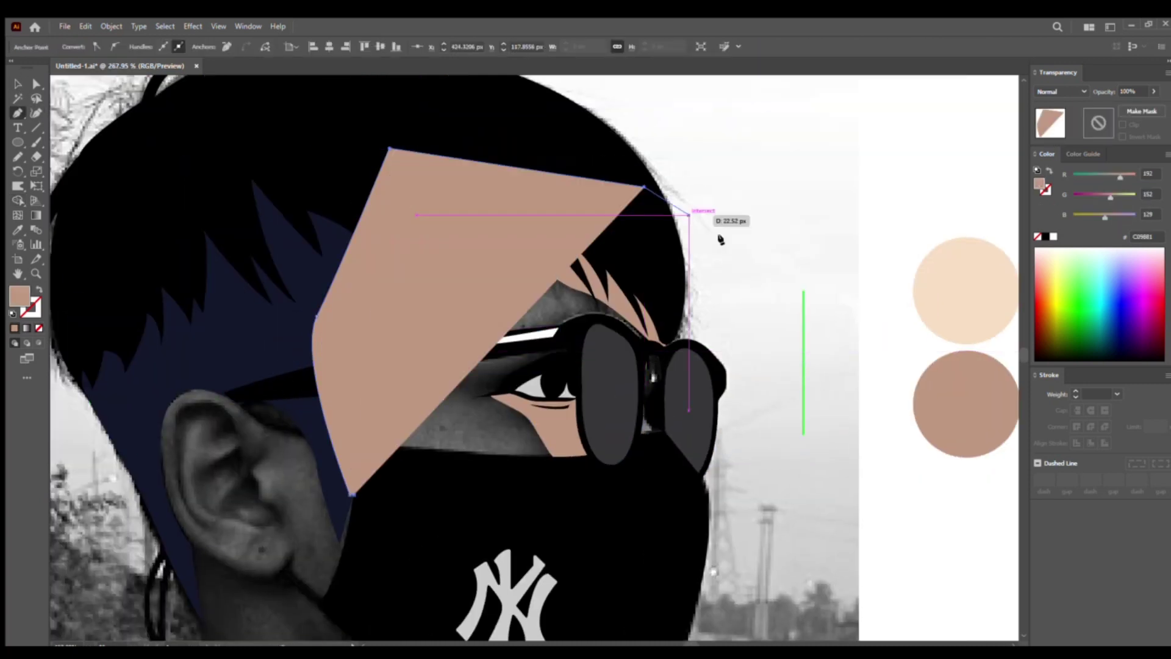
scroll(671, 274, "up", 5)
left_click_drag(448, 299, 423, 310)
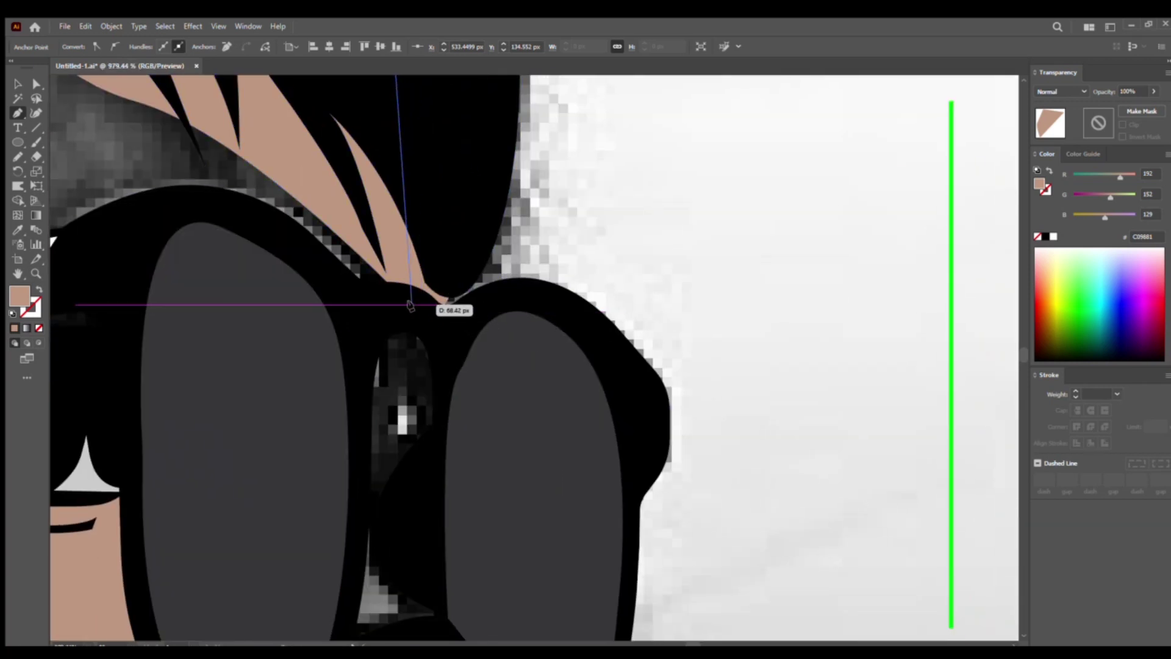
left_click(484, 361)
scroll(523, 366, "down", 3)
left_click(439, 439)
scroll(439, 440, "down", 3)
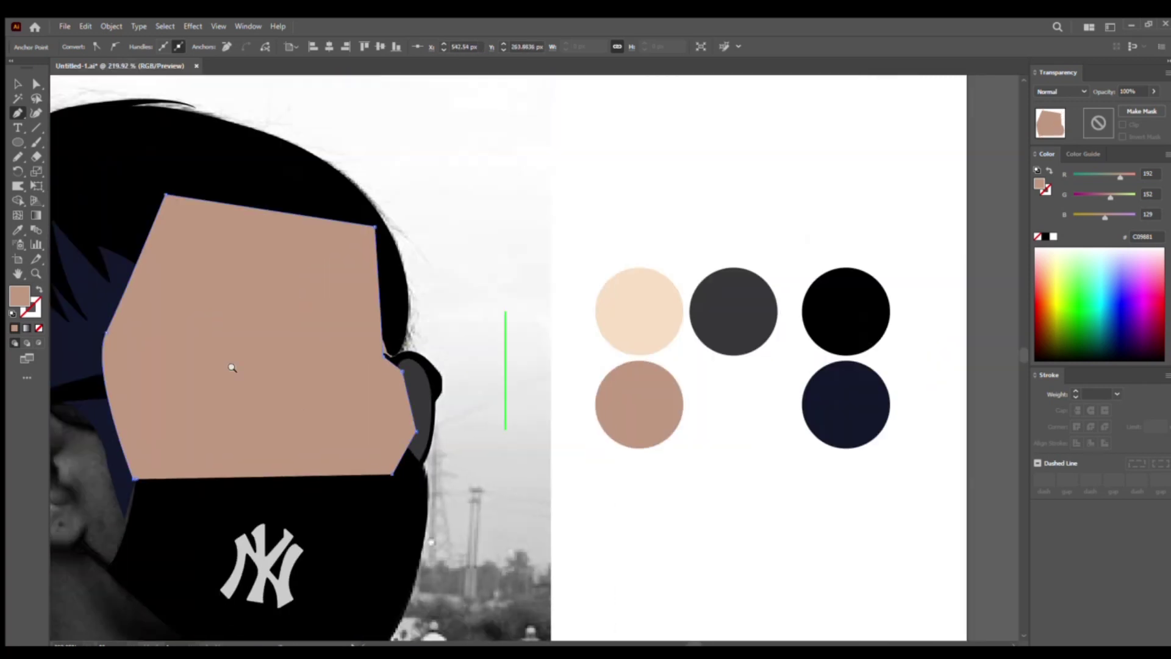
Send the tan skin shape behind the hair, glasses and mask
key("q")
scroll(232, 366, "up", 2)
left_click_drag(342, 390, 473, 412)
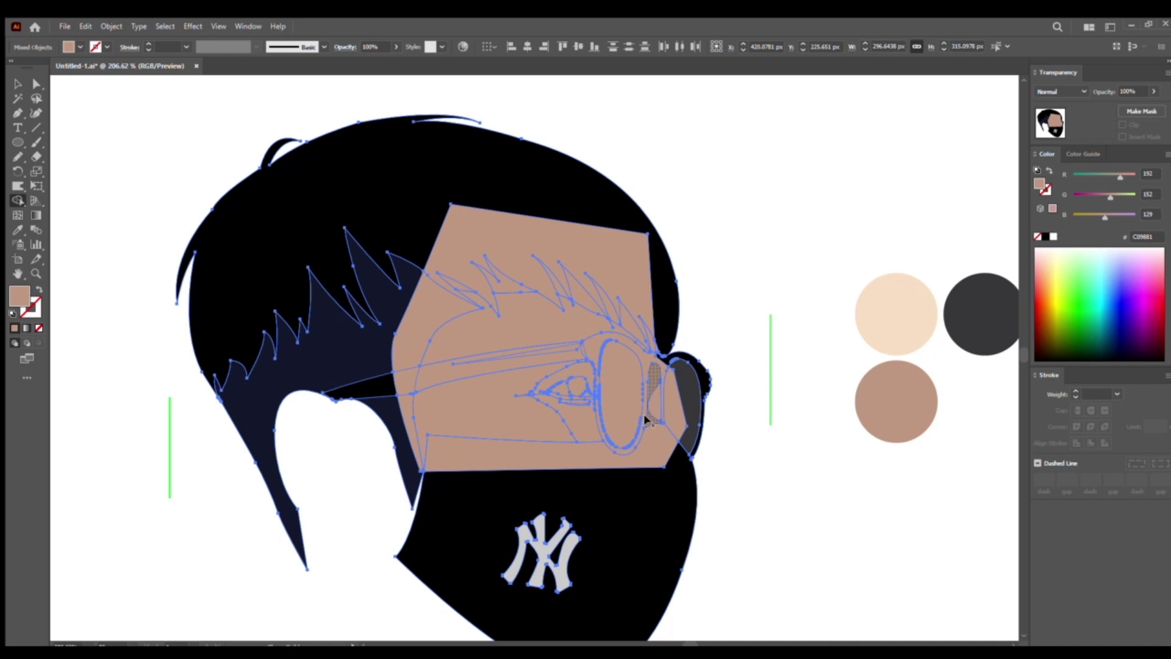
key("v")
left_click(620, 243)
key("ctrl+bracketleft")
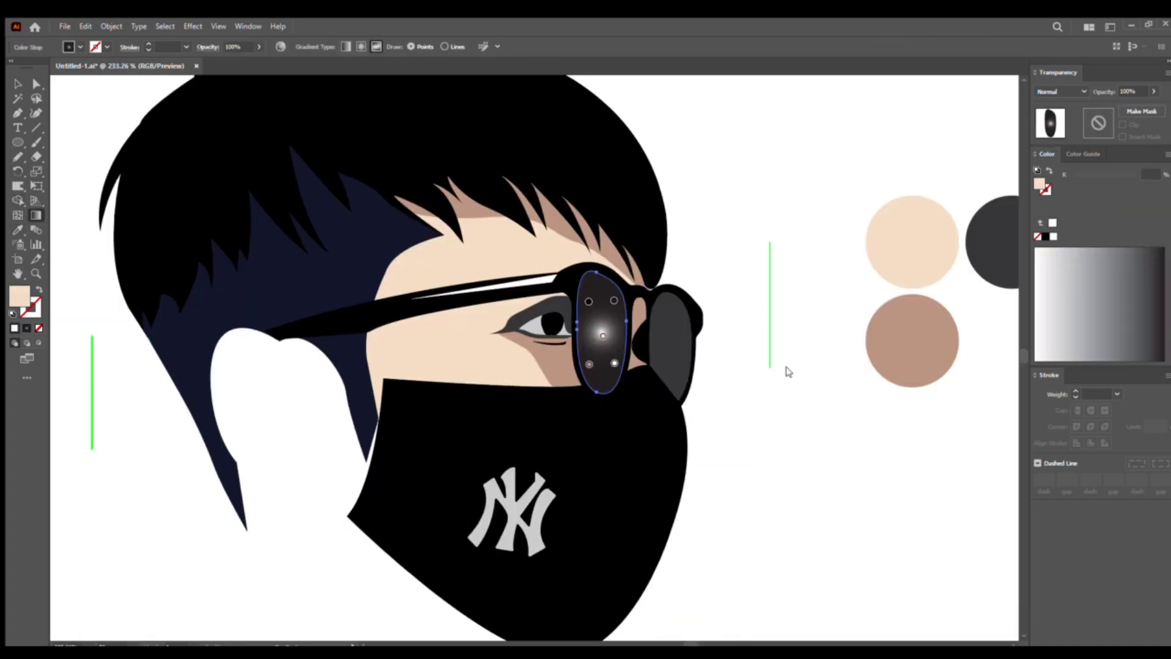
Give the lens a linear gradient and draw the curved line along the ear's top rim
key("ctrl+z")
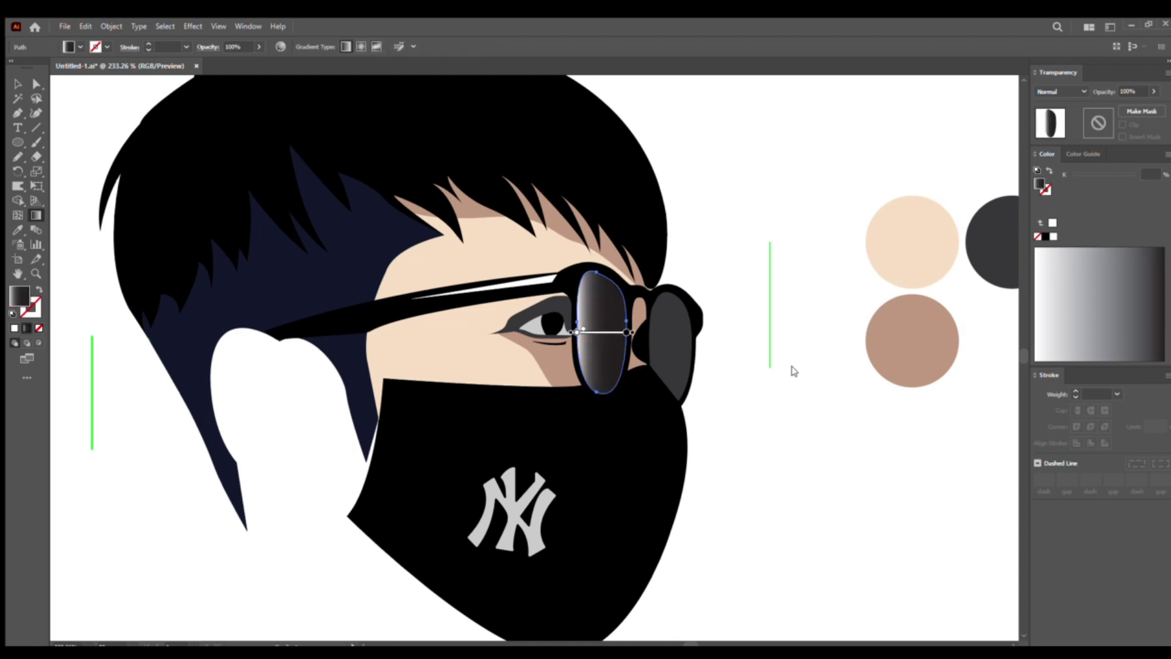
mouse_move(430, 383)
left_mouse_down()
mouse_move(449, 363)
mouse_move(392, 340)
left_mouse_up()
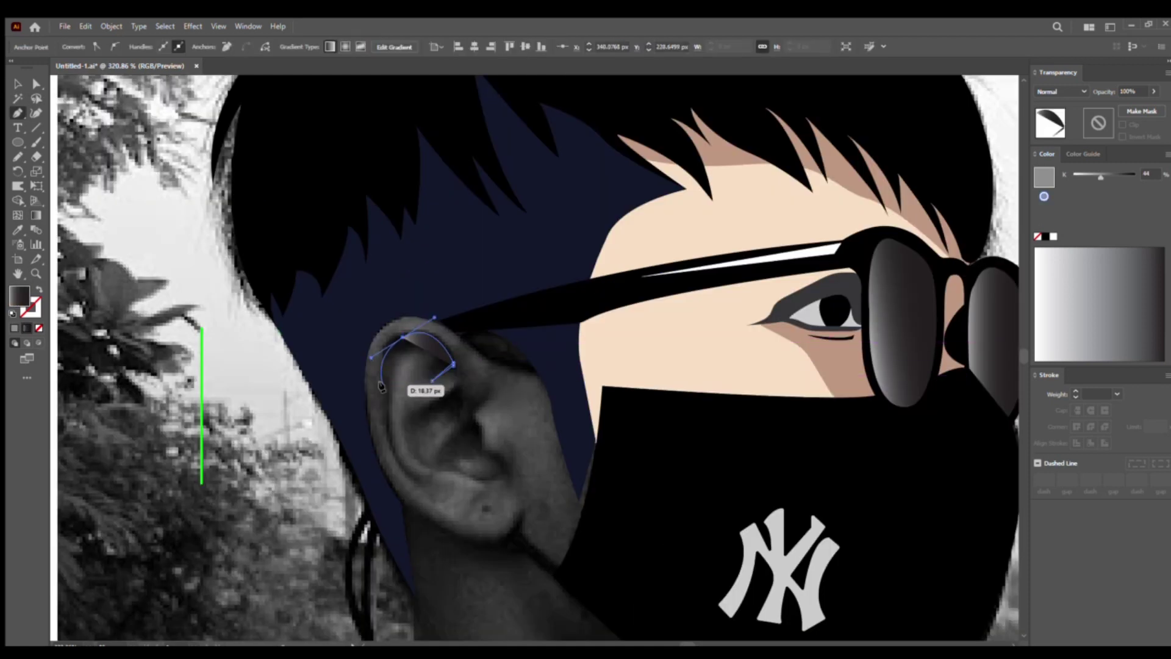
left_click_drag(384, 384, 389, 409)
scroll(389, 409, "up", 3)
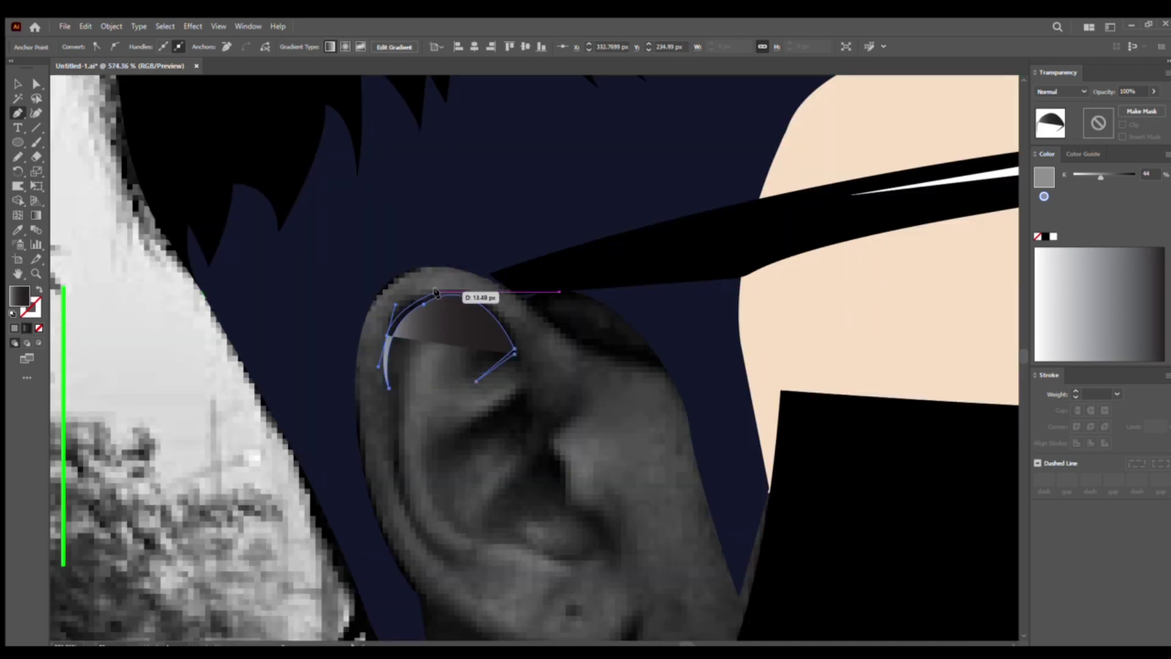
mouse_move(457, 288)
left_mouse_down()
mouse_move(514, 338)
mouse_move(532, 379)
left_mouse_up()
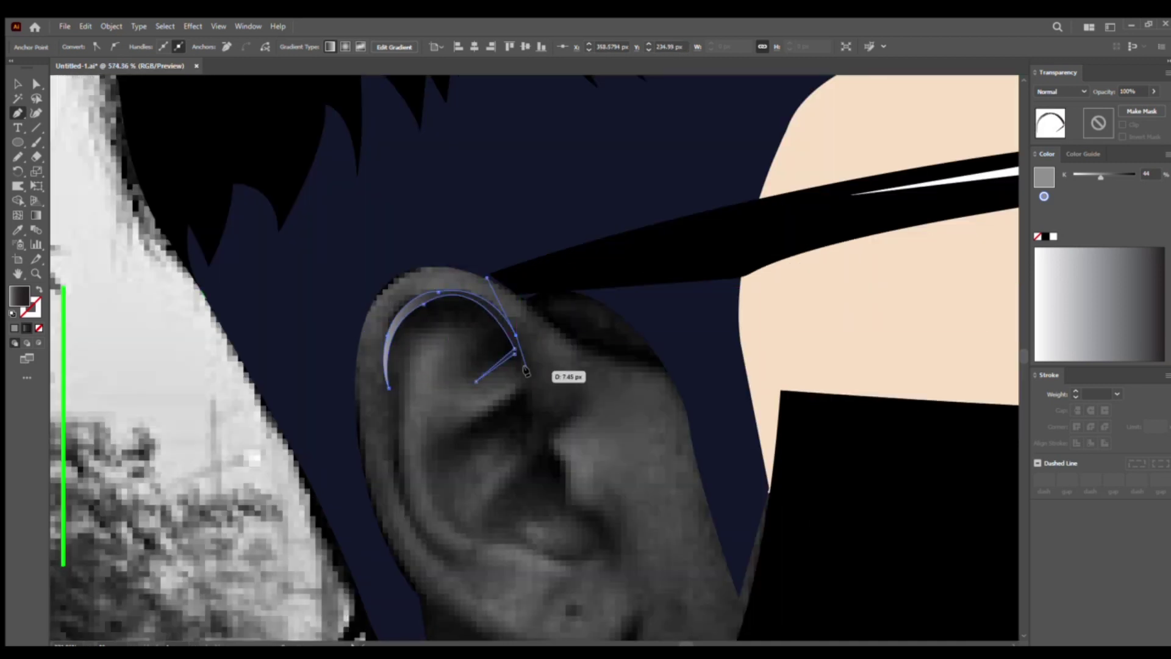
scroll(523, 362, "up", 3)
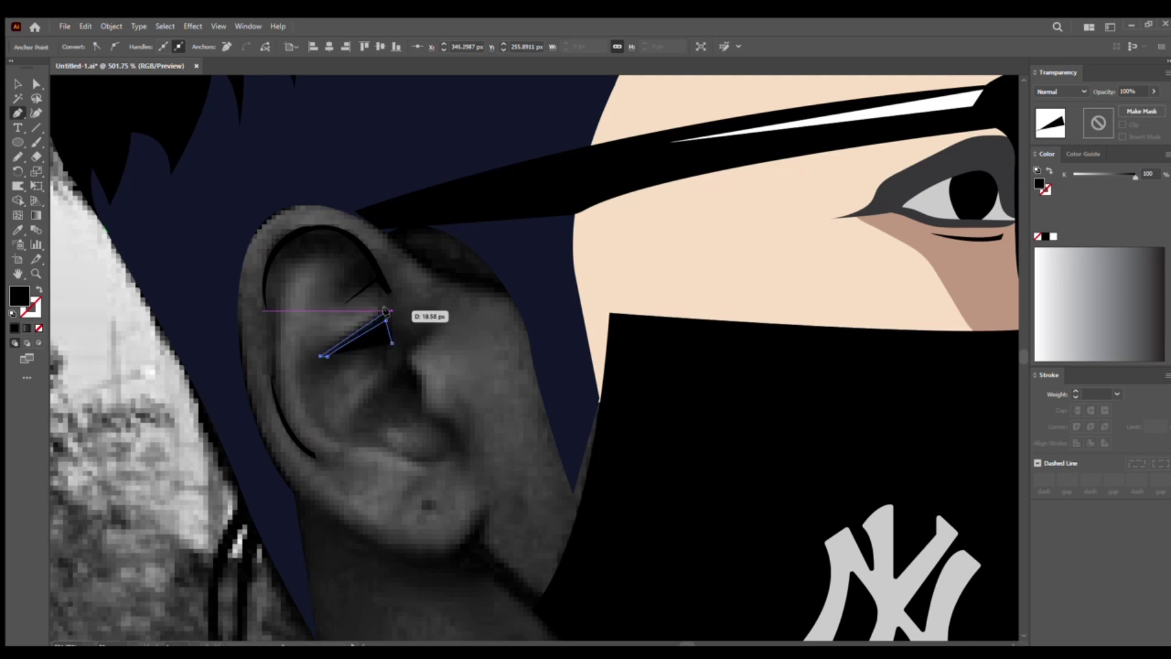
left_click_drag(424, 330, 453, 322)
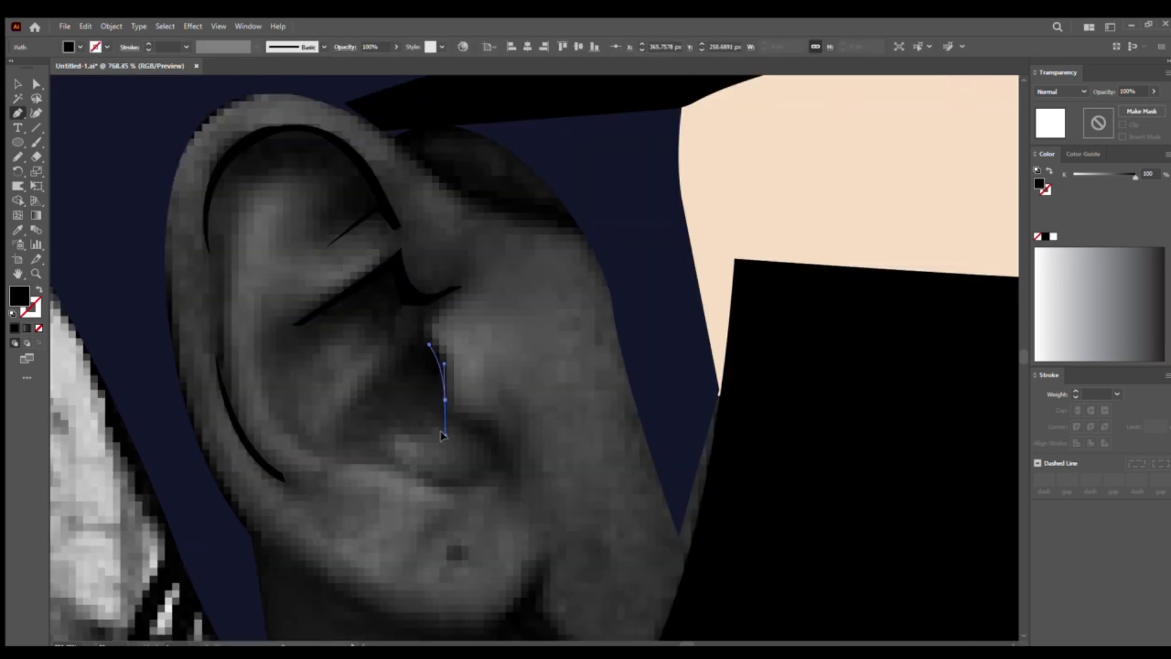
Draw black curved strokes for the inner ear and earlobe folds
left_click(452, 418)
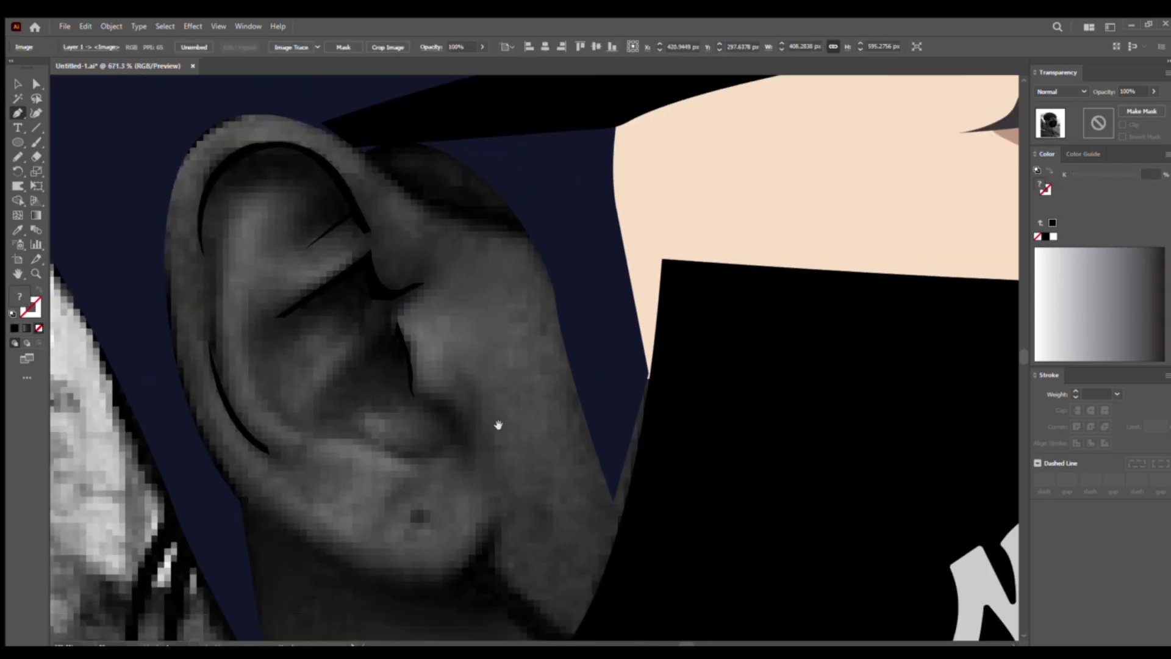
left_click(447, 403)
left_click_drag(478, 443, 478, 480)
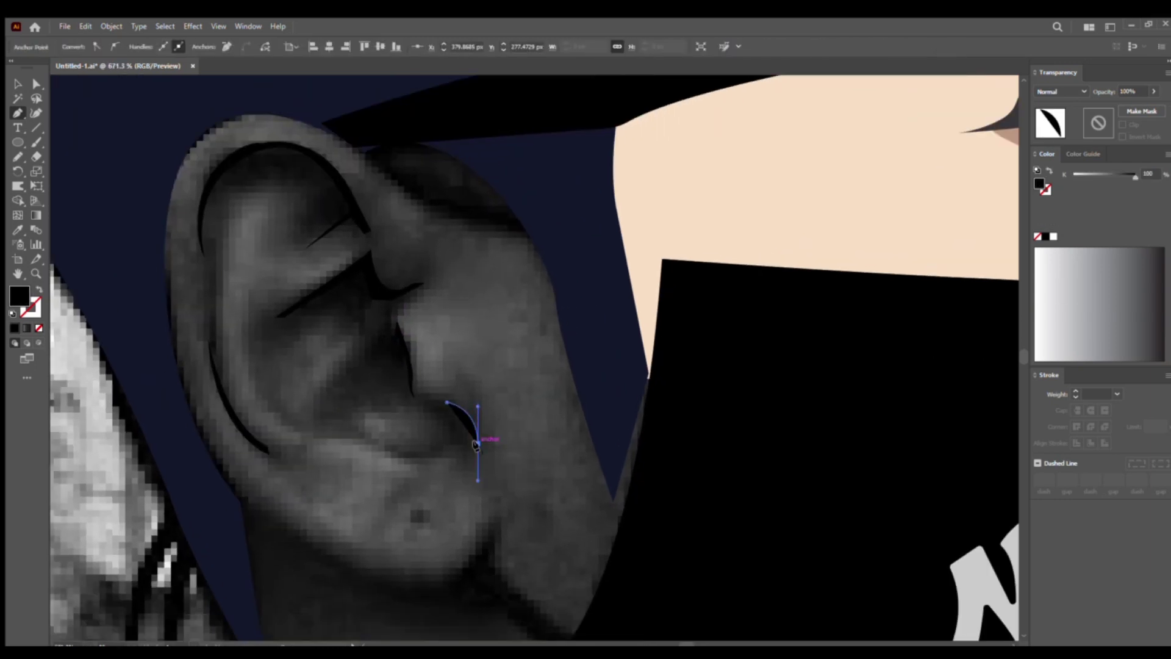
mouse_move(387, 451)
left_mouse_down()
mouse_move(431, 465)
mouse_move(482, 447)
left_mouse_up()
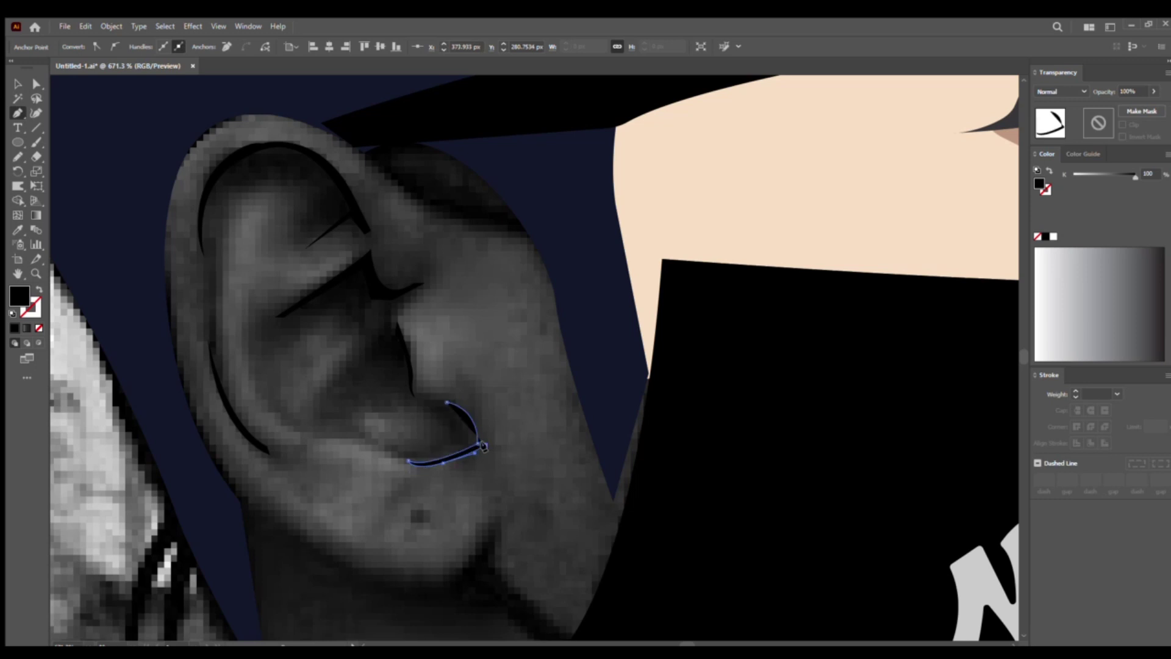
scroll(427, 419, "down", 3)
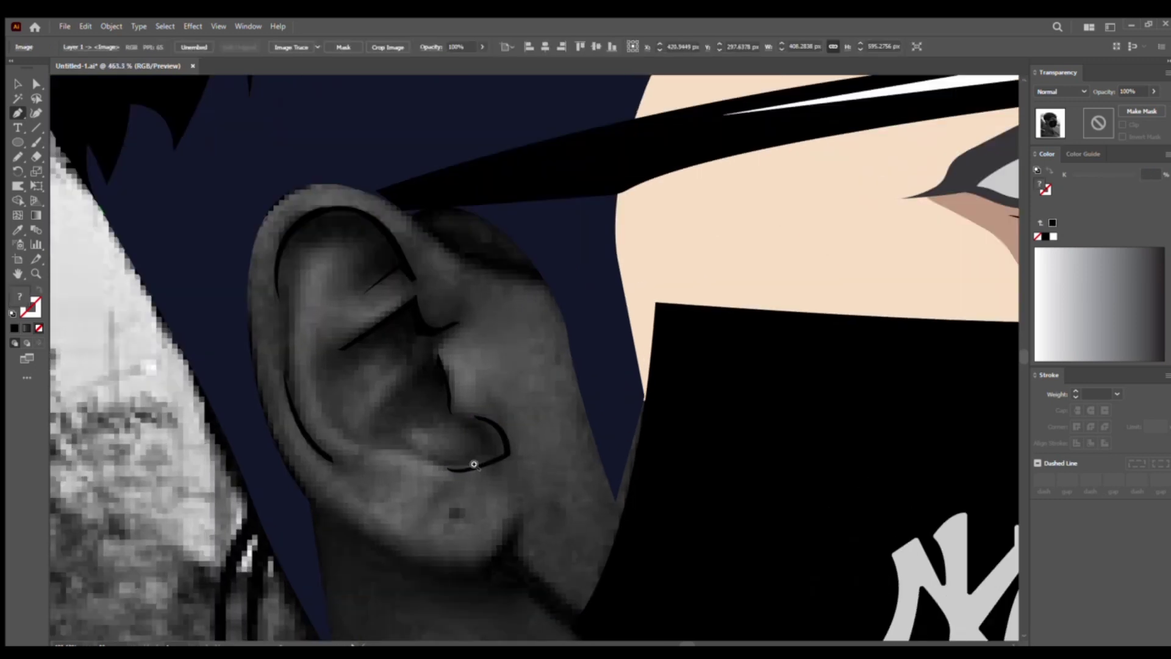
scroll(378, 439, "up", 3)
left_click(312, 379)
left_click_drag(377, 443, 385, 445)
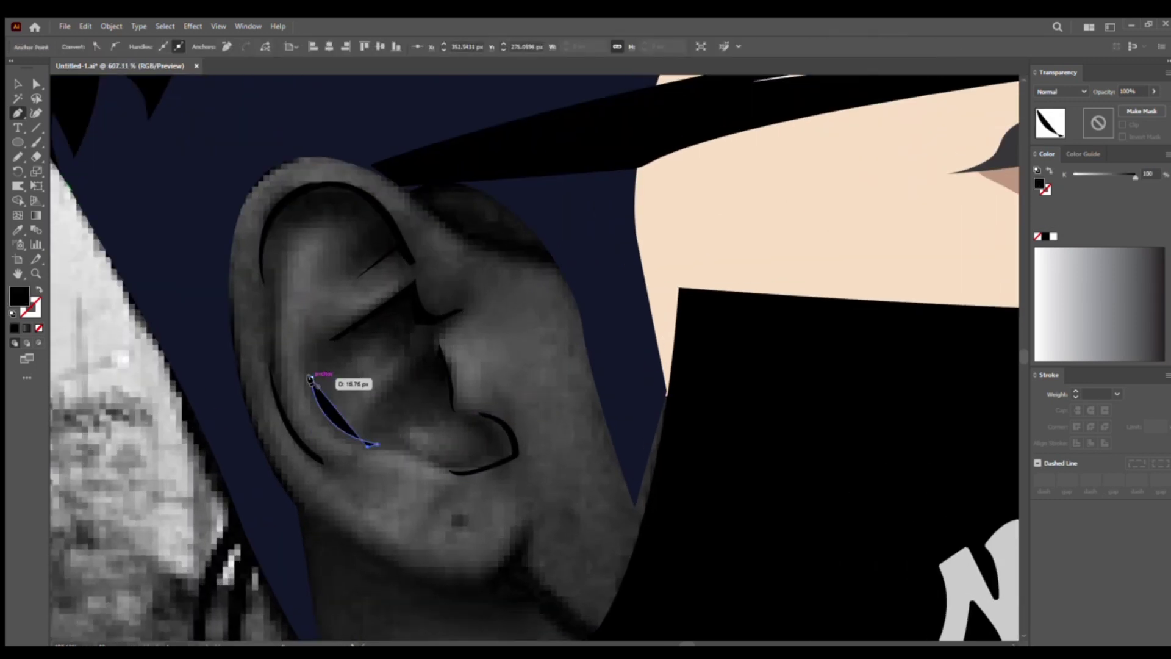
Add the curve over the ear top and trace down the ear's left edge
scroll(344, 381, "down", 3)
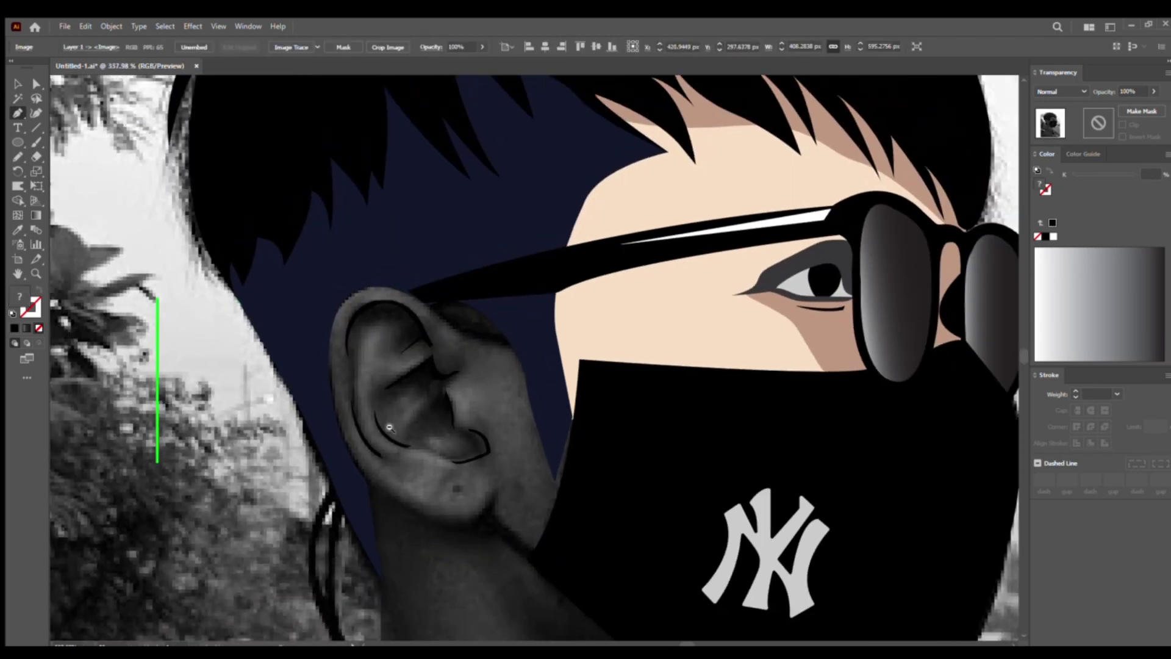
scroll(427, 274, "up", 3)
left_click(379, 257)
left_click(605, 338)
mouse_move(434, 244)
left_mouse_down()
mouse_move(490, 230)
mouse_move(427, 249)
left_mouse_up()
mouse_move(364, 393)
left_mouse_down()
mouse_move(385, 452)
mouse_move(439, 490)
left_mouse_up()
scroll(427, 427, "down", 3)
Close the hair shape over the ear and start the outline around the lower ear
left_click(333, 304)
left_click(336, 350)
left_click(340, 397)
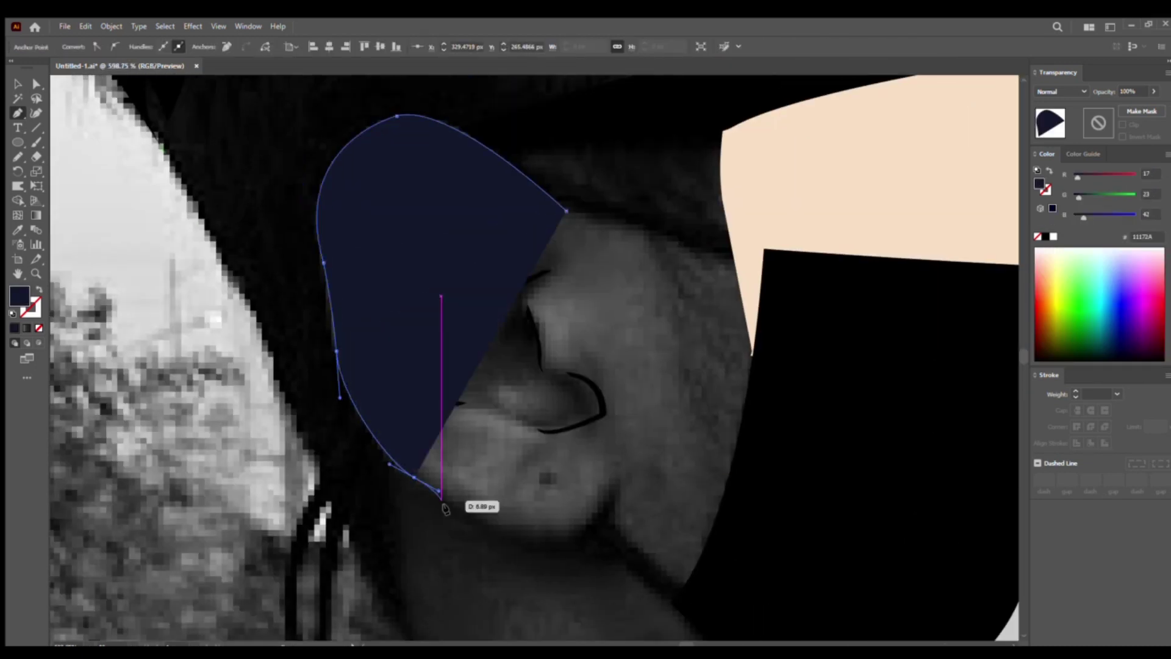
left_click_drag(566, 542, 602, 515)
left_click(618, 485)
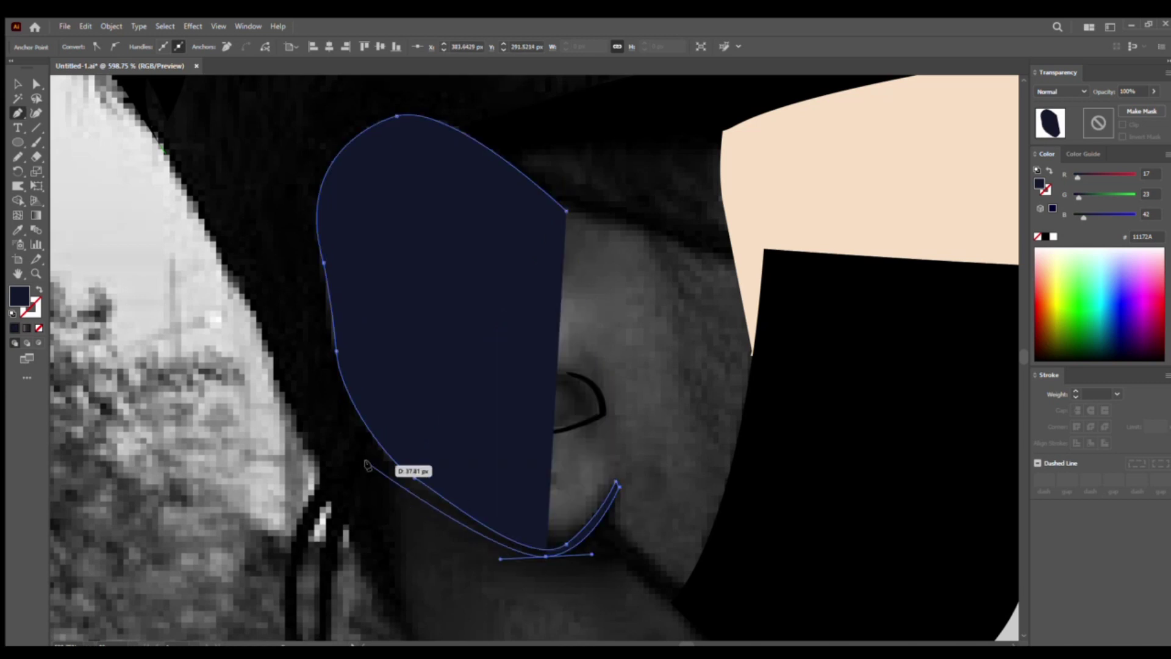
left_click(381, 458)
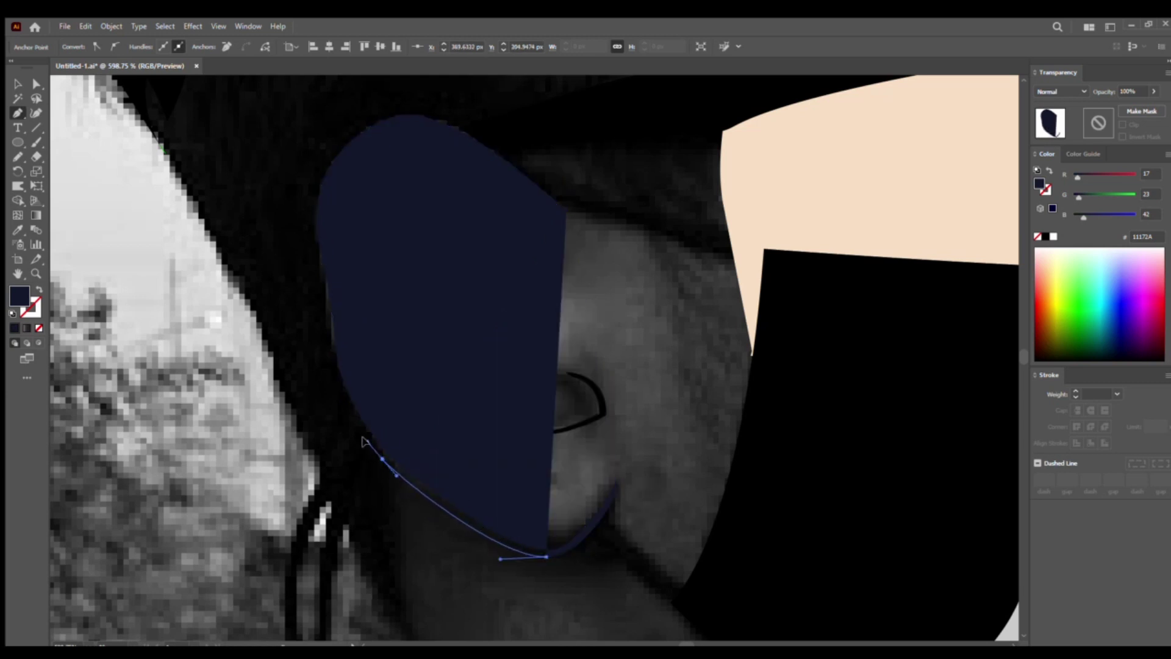
Continue the ear outline over the top and down the right side, then sketch an inner fold
left_click(324, 288)
left_click_drag(312, 220, 309, 193)
left_click_drag(477, 208, 485, 365)
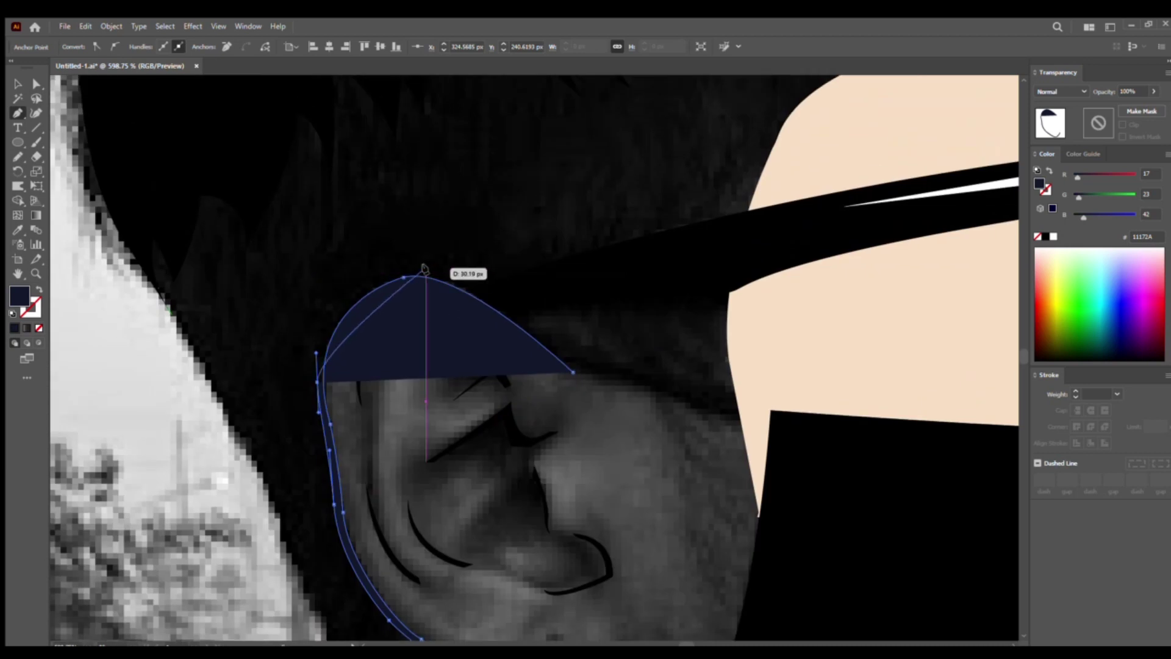
left_click_drag(425, 267, 515, 266)
left_click(425, 268)
left_click_drag(578, 370, 651, 446)
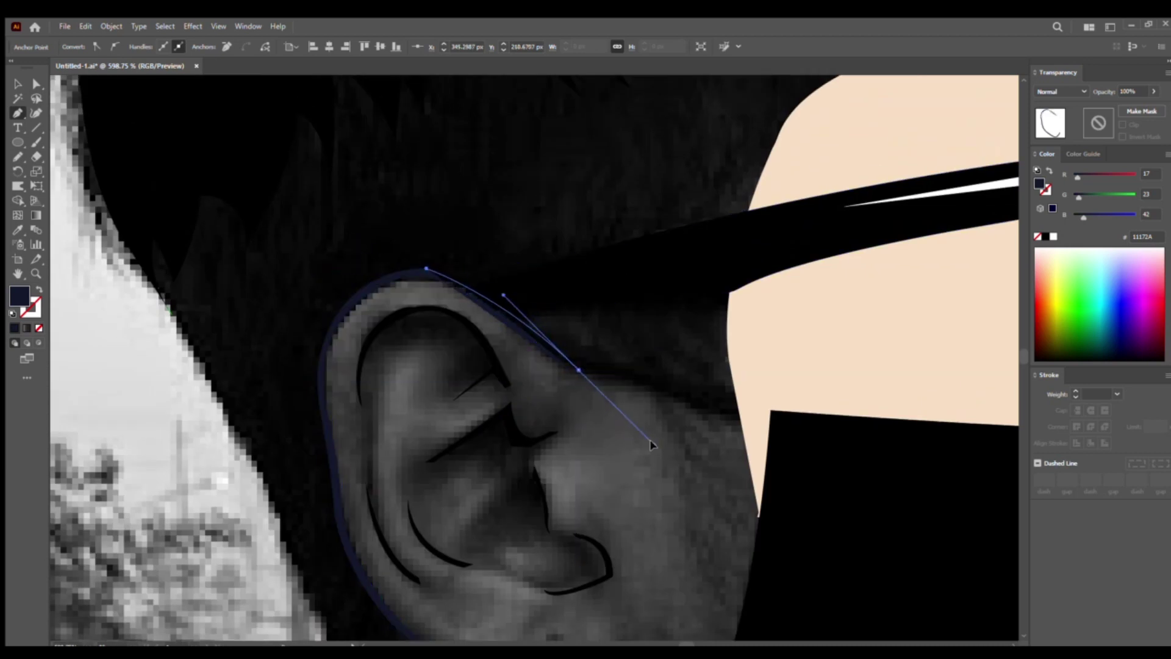
left_click_drag(512, 255, 443, 275)
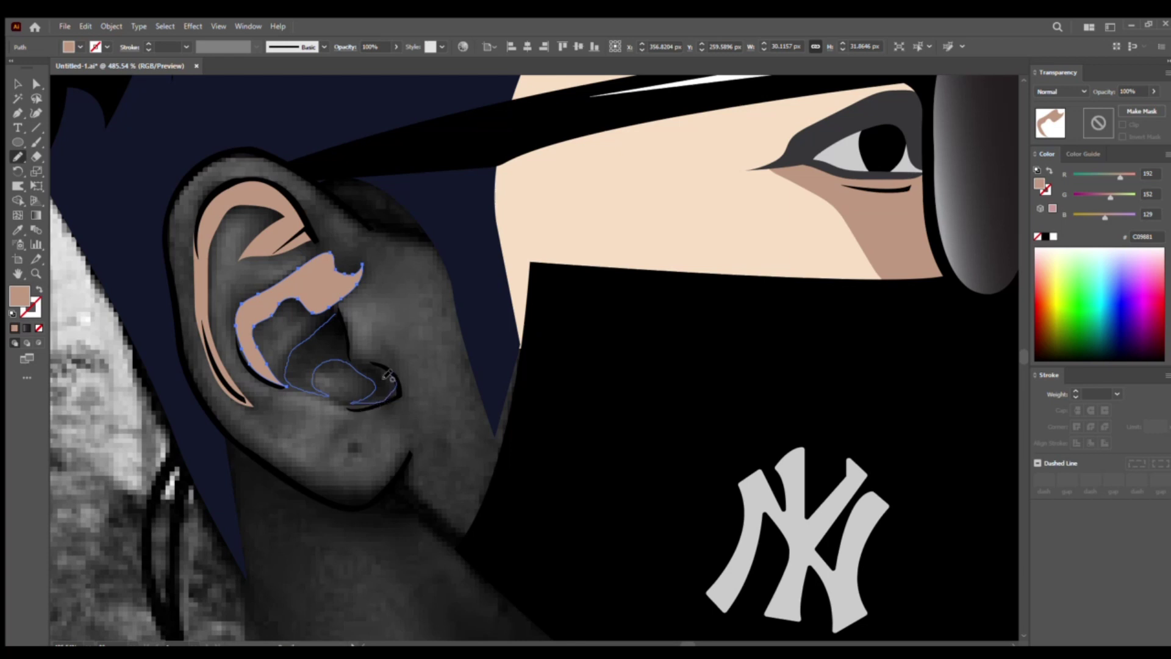
Finish the inner ear stroke and draw the closed mask strap from ear to mask
left_click_drag(340, 316, 340, 318)
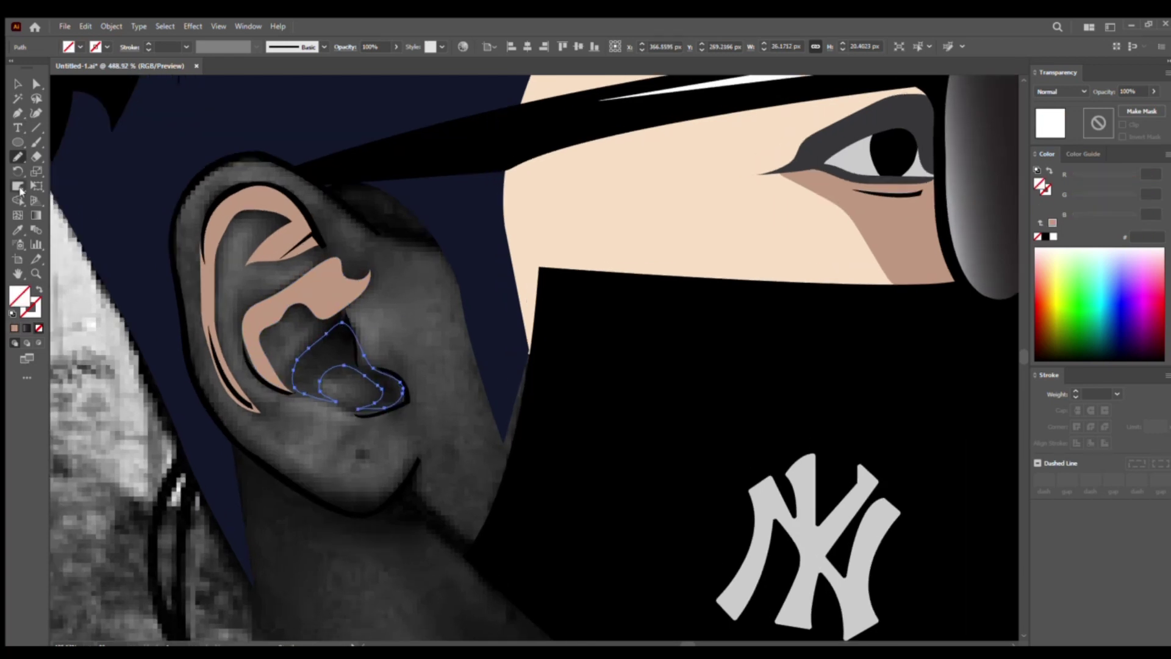
key("p")
left_click(324, 370)
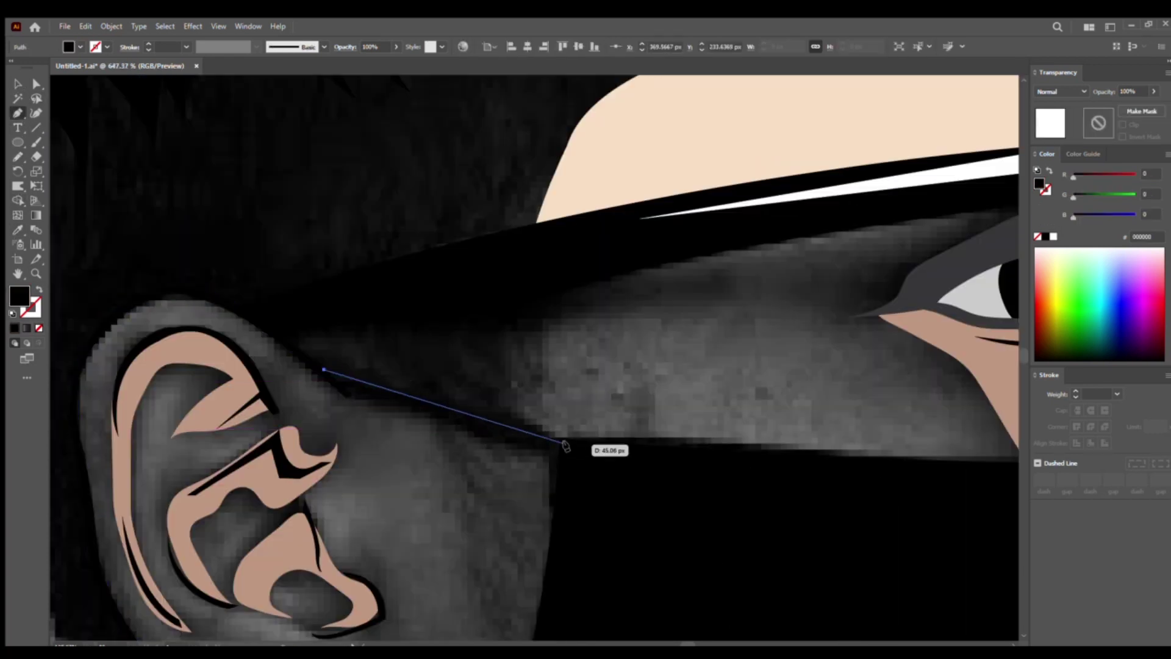
left_click(559, 452)
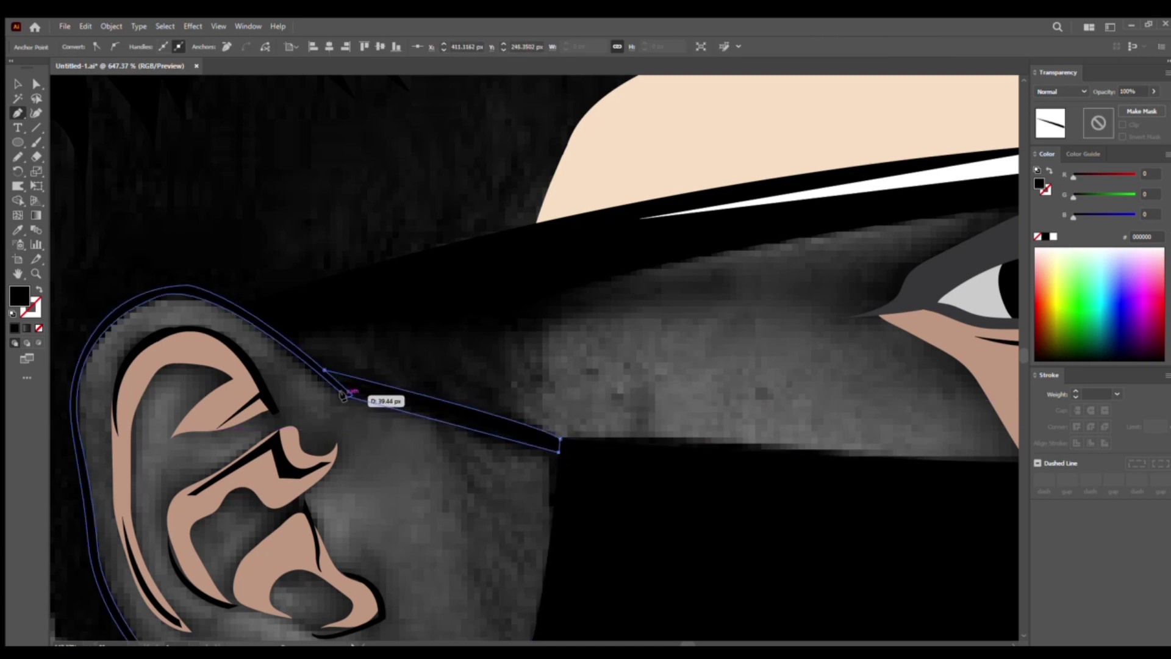
left_click(342, 397)
Draw a large closed shape around the head and fill it light peach
scroll(566, 429, "up", 5)
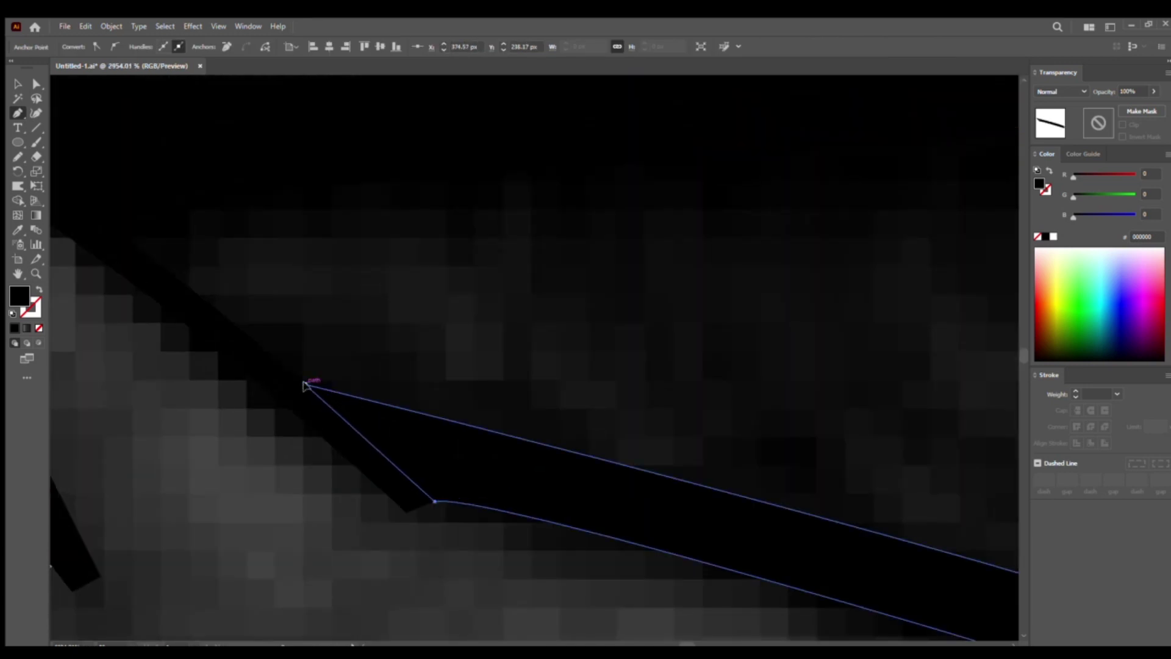
scroll(305, 386, "down", 5)
scroll(387, 405, "down", 3)
scroll(387, 405, "down", 2)
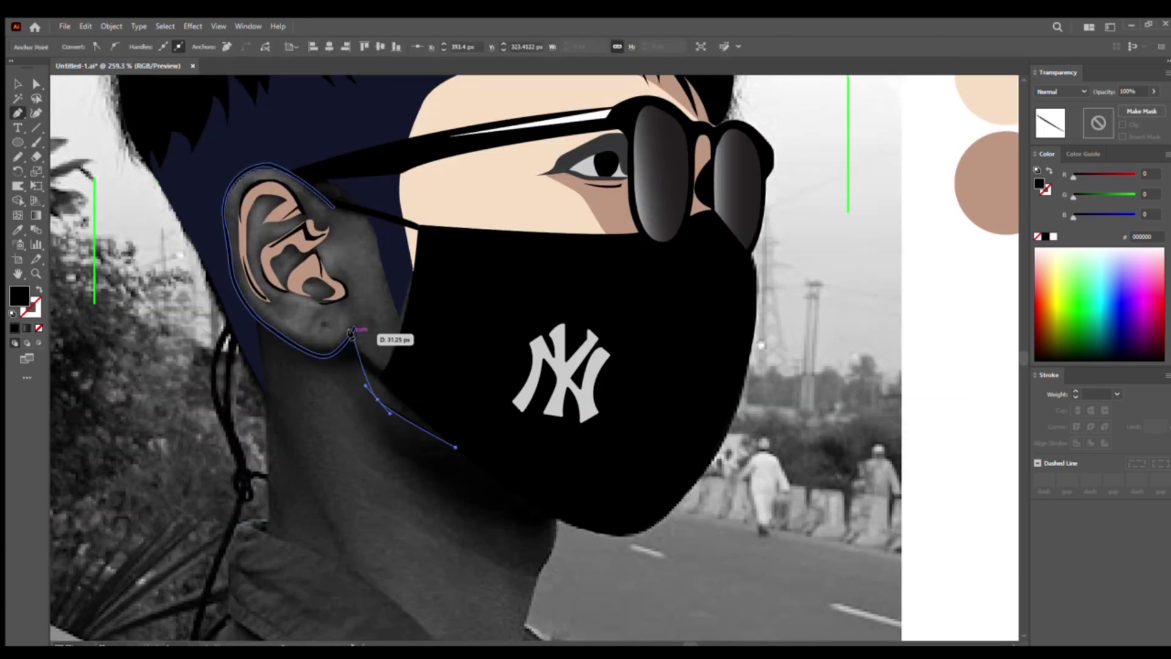
scroll(427, 366, "down", 1)
scroll(427, 396, "down", 1)
left_click(455, 448)
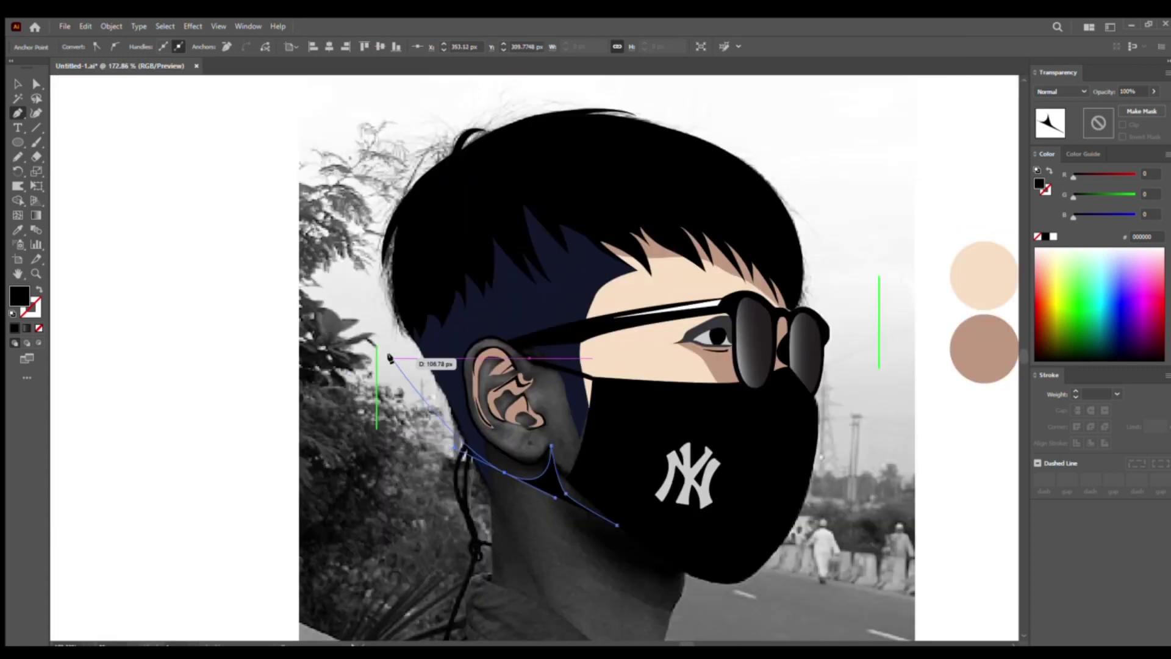
mouse_move(393, 362)
left_mouse_down()
mouse_move(797, 157)
mouse_move(875, 282)
left_mouse_up()
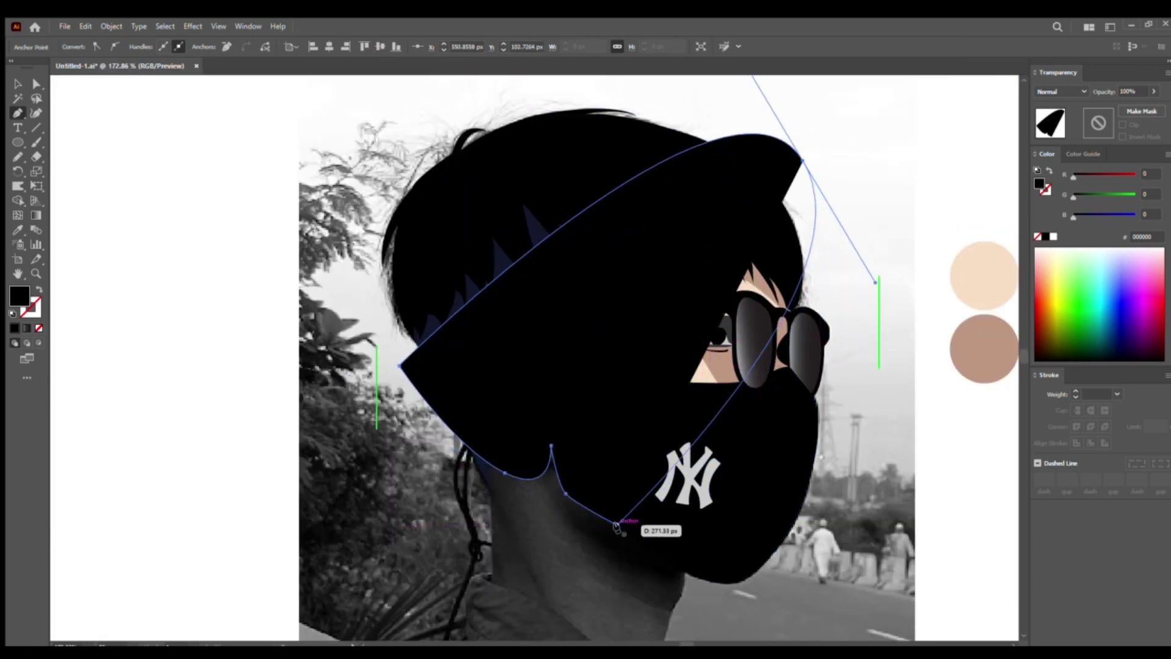
left_click(616, 525)
left_click(17, 229)
left_click(960, 296)
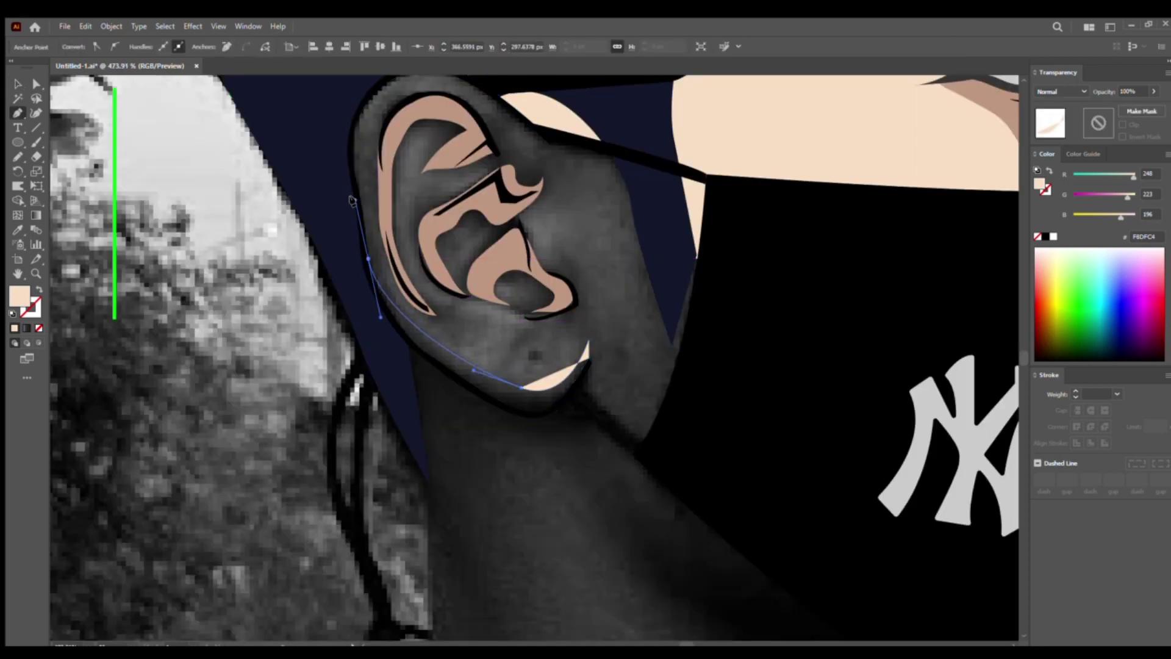
Add a brown shading shape under the earlobe, sent to the back
left_click(368, 261)
left_click(321, 387)
left_click(532, 475)
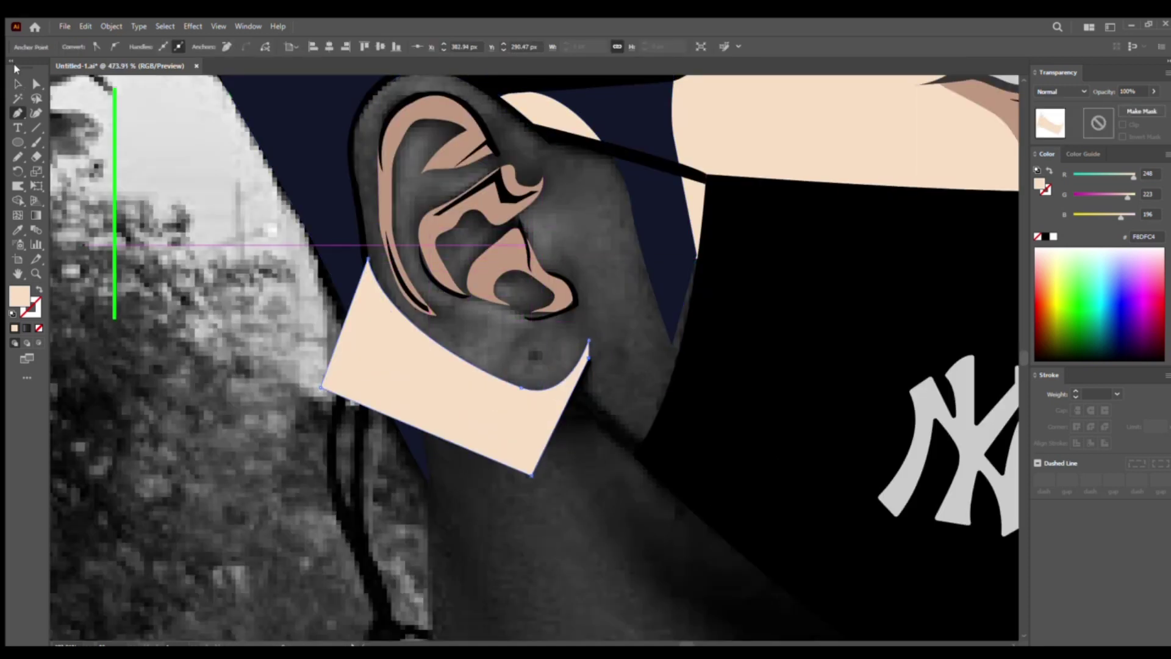
left_click(368, 261)
key("i")
left_click(513, 256)
key("ctrl+shift+a")
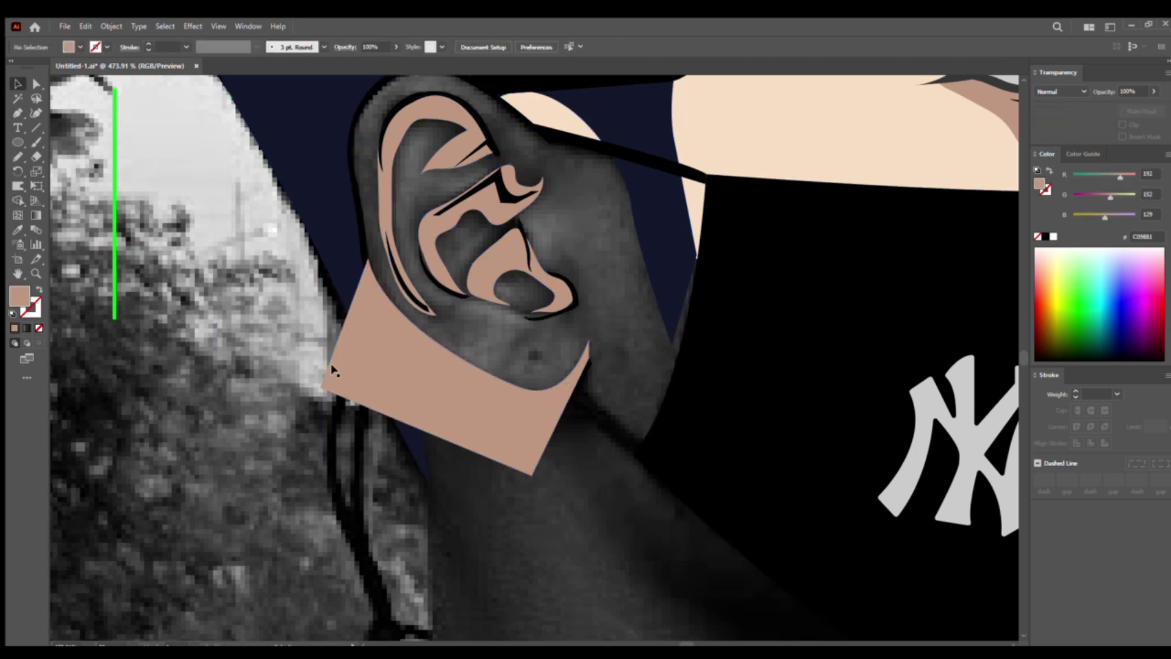
left_click(500, 419)
key("ctrl+shift+bracketleft")
Draw a short strap below the earlobe and fill it black
scroll(599, 439, "down", 1)
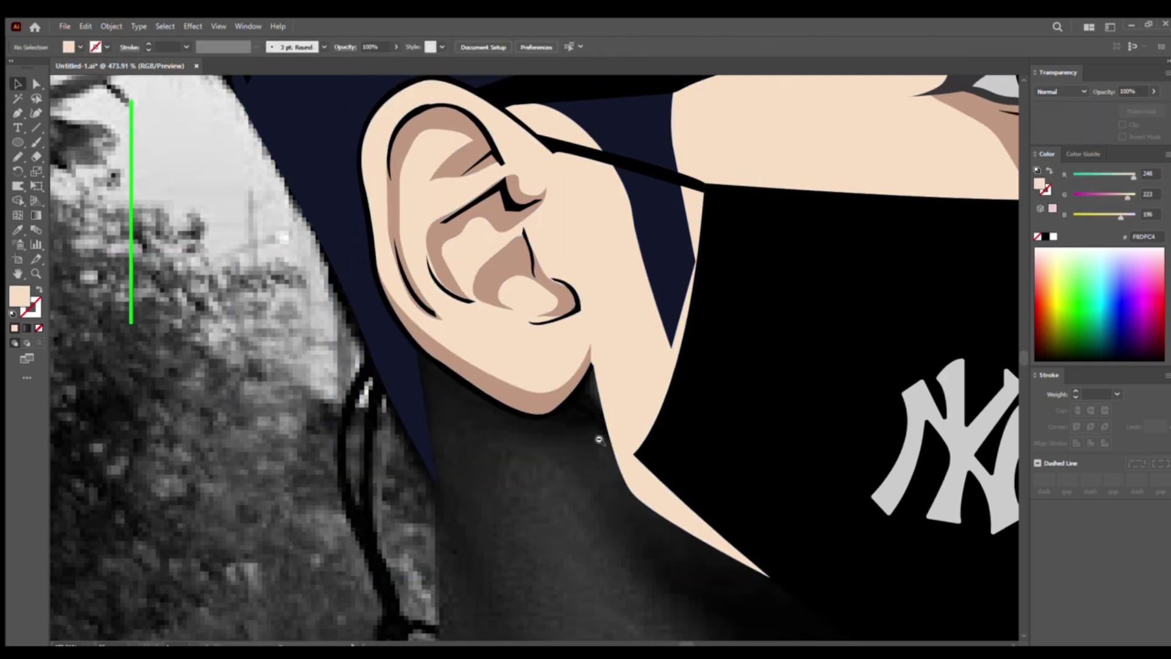
scroll(598, 439, "up", 2)
key("p")
left_click(621, 453)
left_click(512, 349)
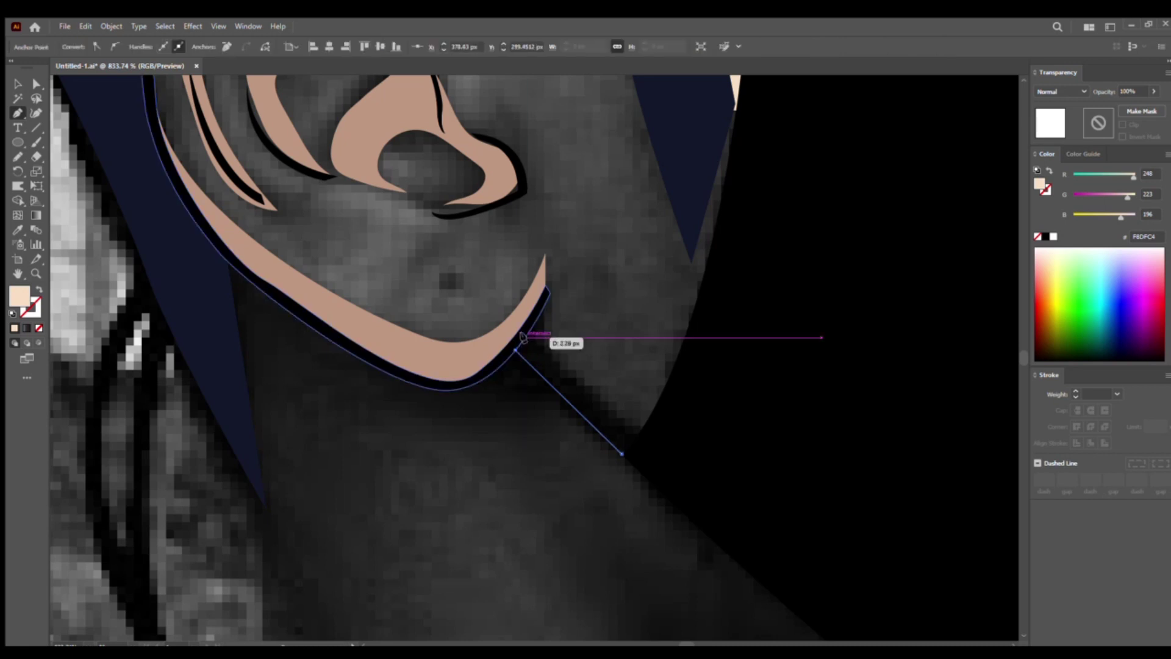
left_click(637, 436)
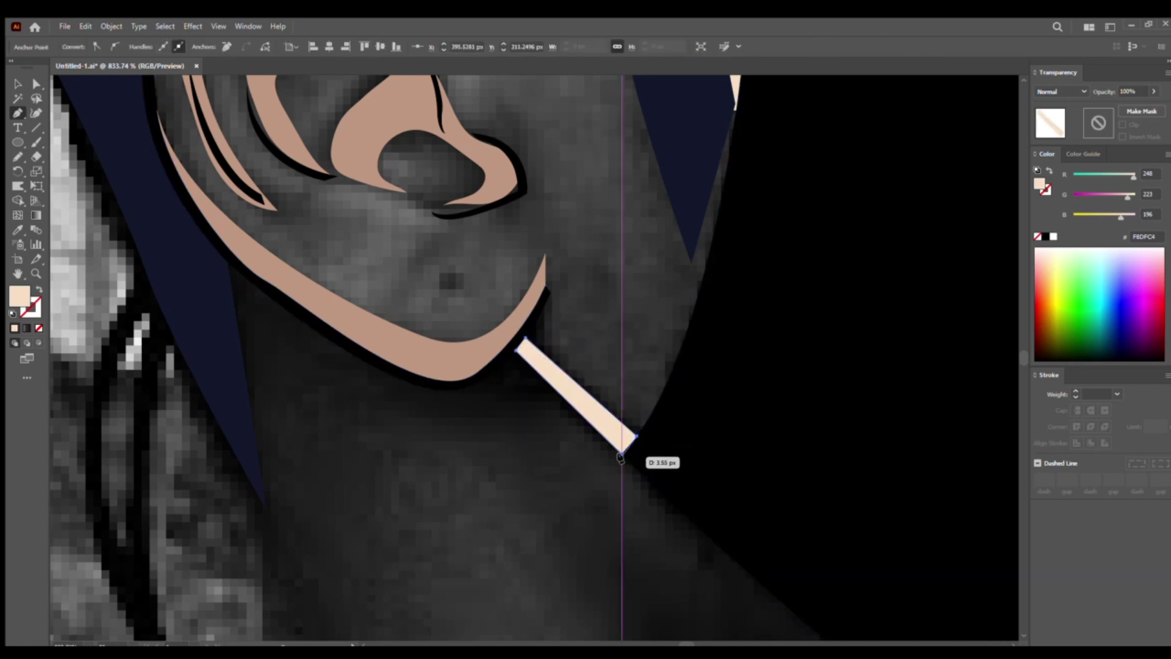
left_click(621, 453)
key("v")
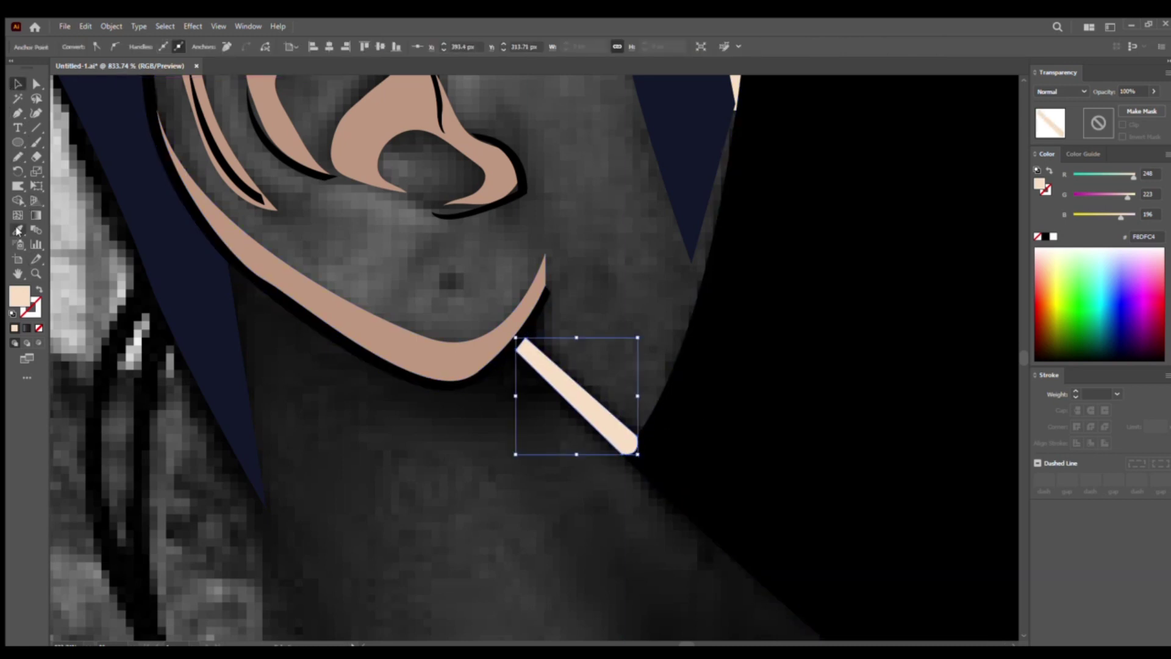
left_click(19, 231)
left_click(207, 245)
left_click(122, 205)
scroll(122, 205, "down", 5)
scroll(511, 339, "down", 2)
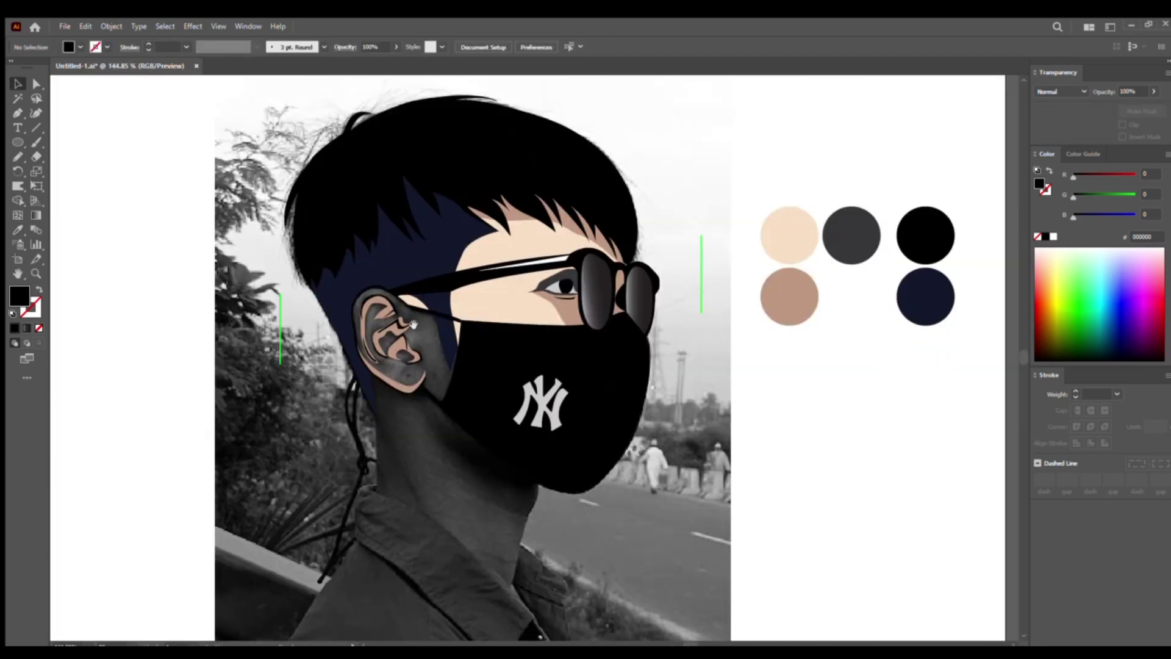
scroll(511, 339, "up", 2)
scroll(511, 339, "up", 3)
scroll(512, 339, "down", 2)
Trace a closed skin shape on the neck from under the mask edge toward the collar
scroll(478, 418, "down", 5)
key("p")
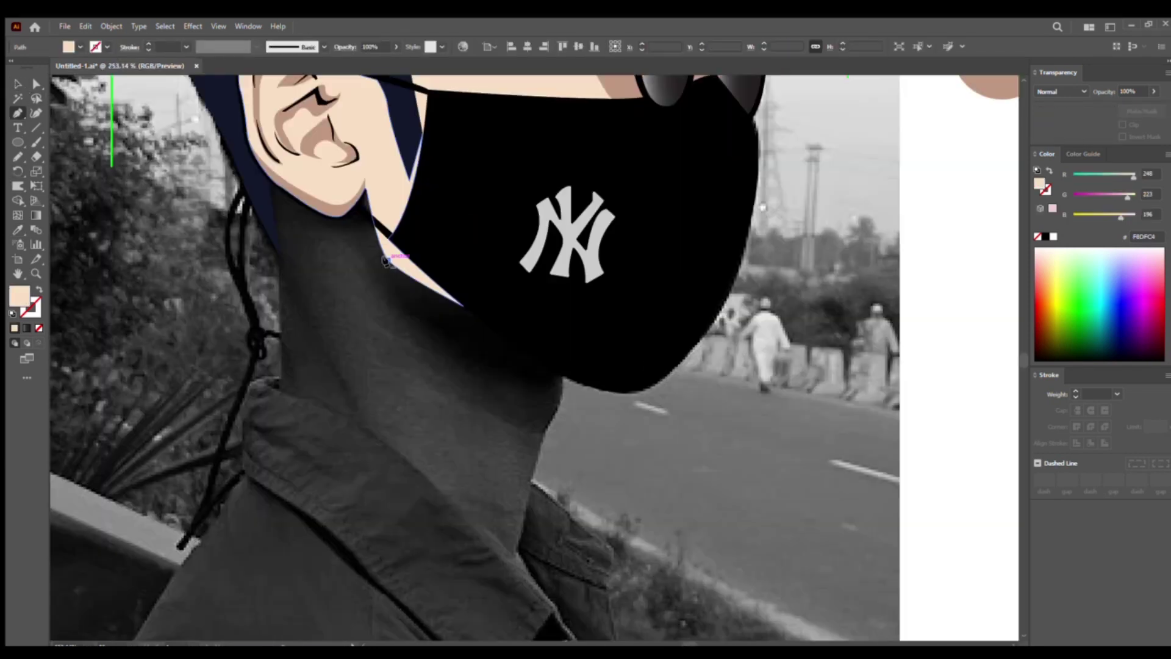
left_click(388, 261)
left_click_drag(434, 341, 482, 386)
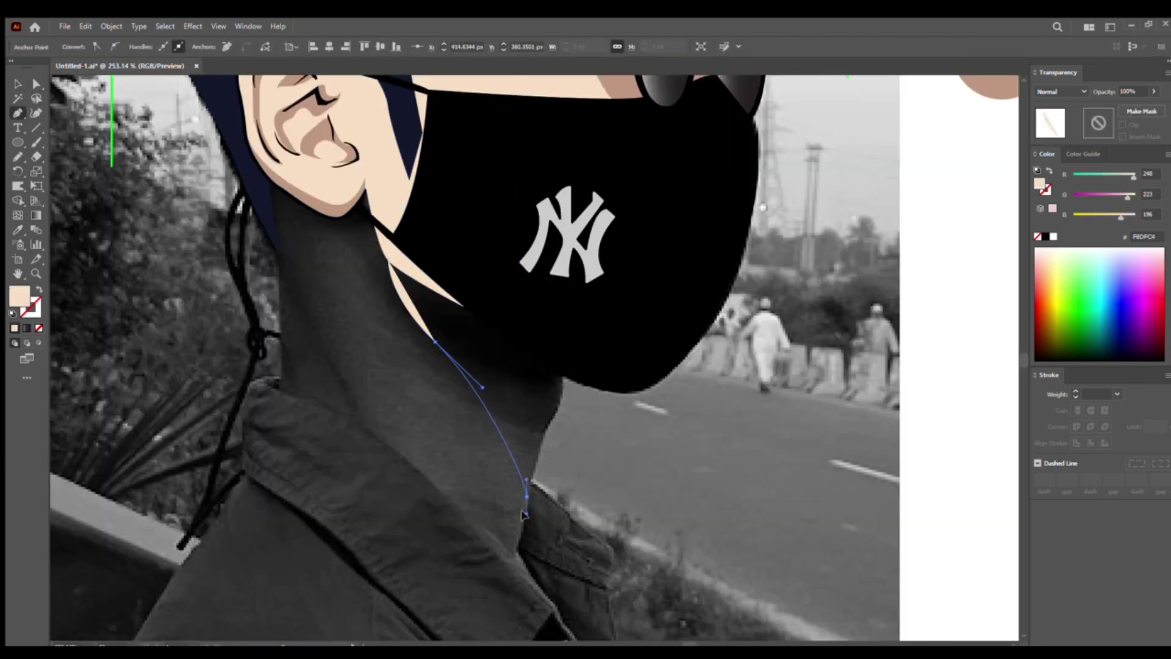
left_click_drag(523, 514, 523, 469)
scroll(525, 506, "up", 2)
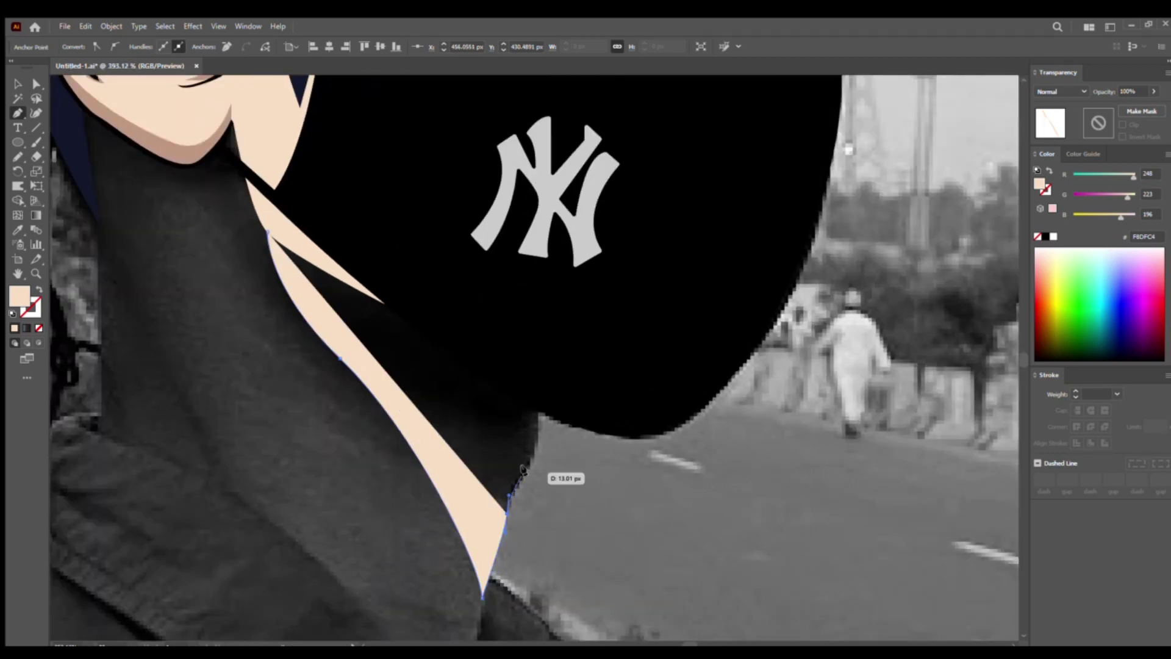
left_click(537, 408)
left_click_drag(268, 231, 111, 356)
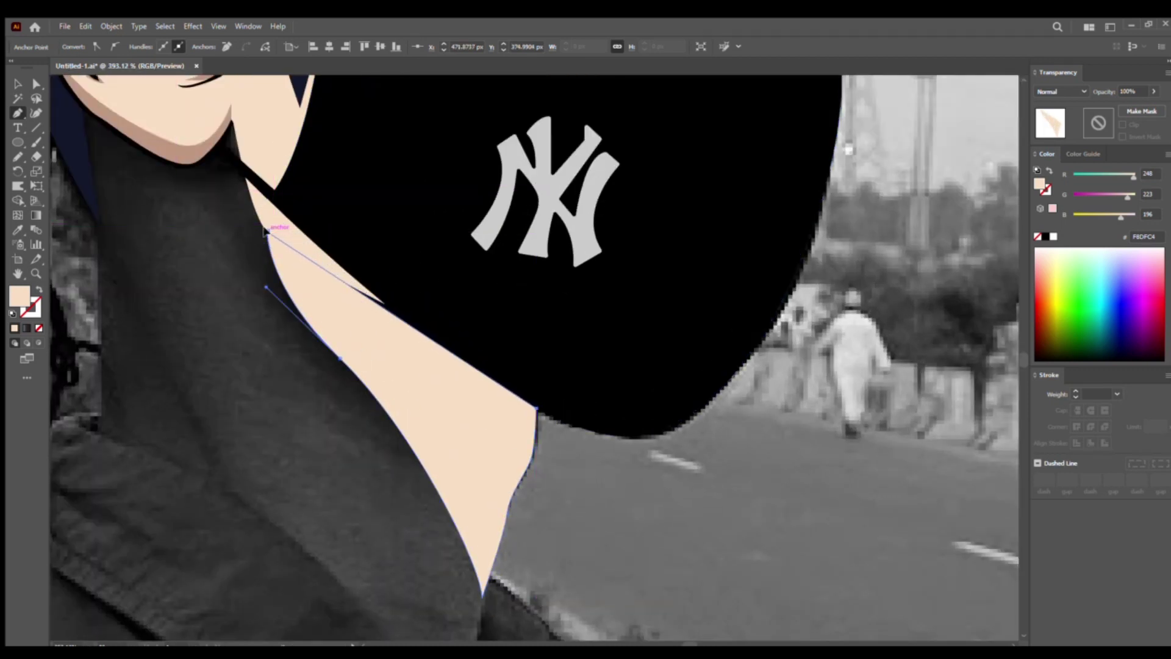
left_click(340, 358)
Fill the neck shape with darker brown skin sampled from the swatch
scroll(358, 282, "down", 3)
key("i")
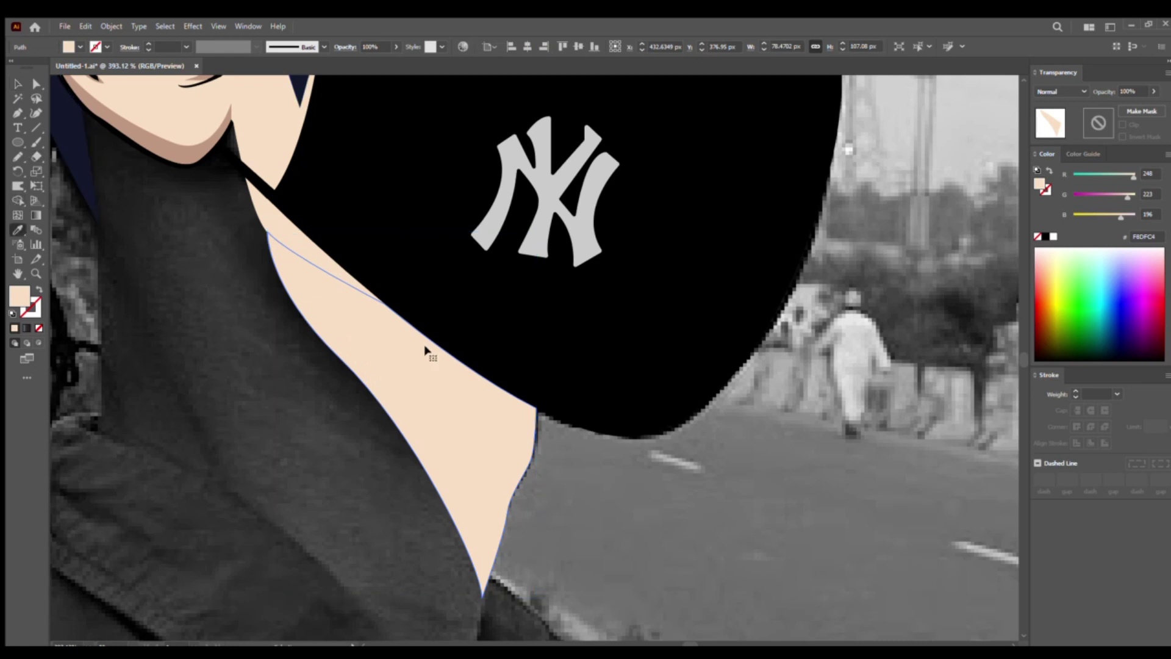
scroll(843, 209, "up", 2)
left_click(850, 195)
scroll(427, 366, "up", 3)
Trace a shading shape down the neck's left side to the collar, then start a collar path
key("p")
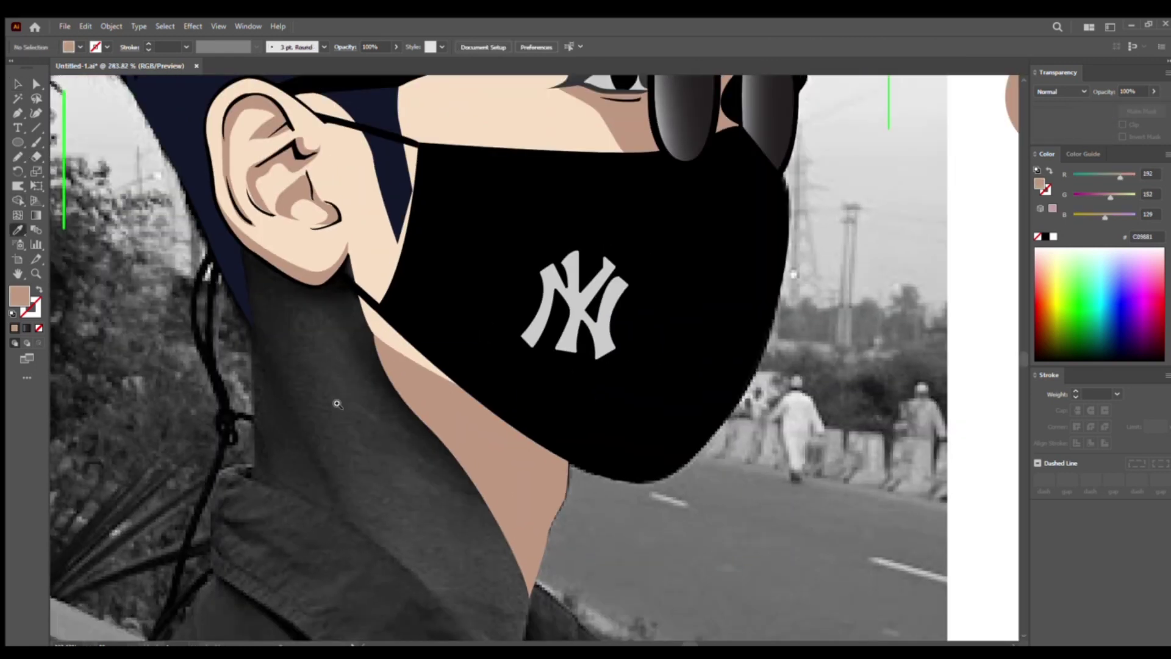
scroll(305, 305, "up", 2)
left_click(267, 218)
left_click_drag(393, 479, 410, 562)
left_click(393, 479)
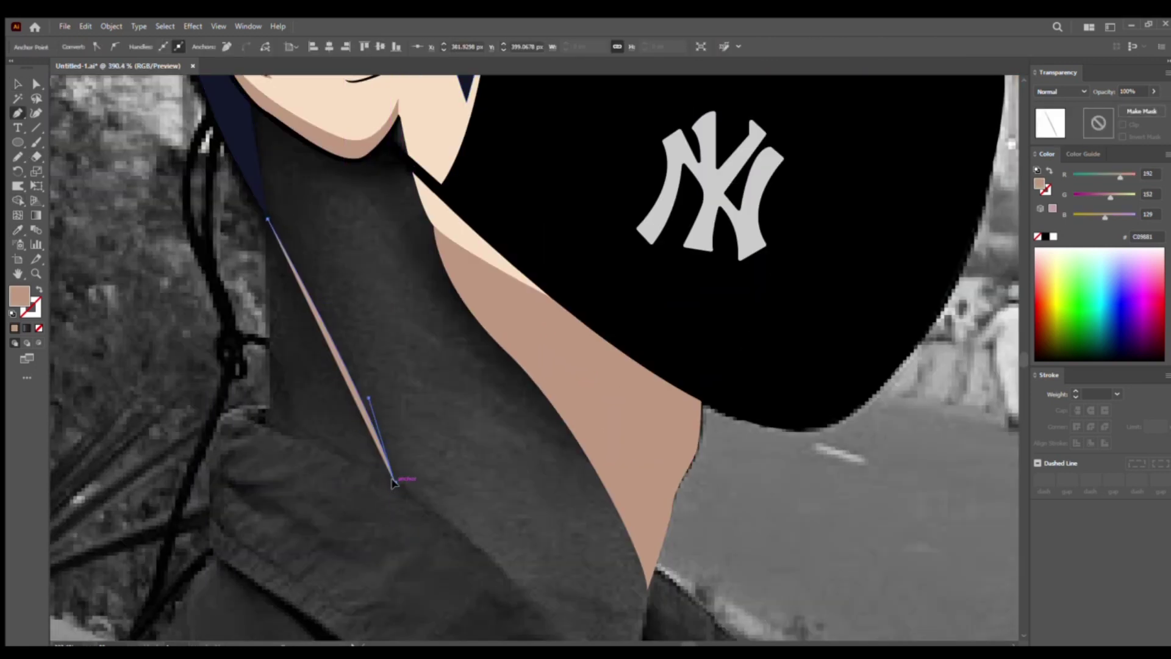
left_click_drag(280, 429, 233, 418)
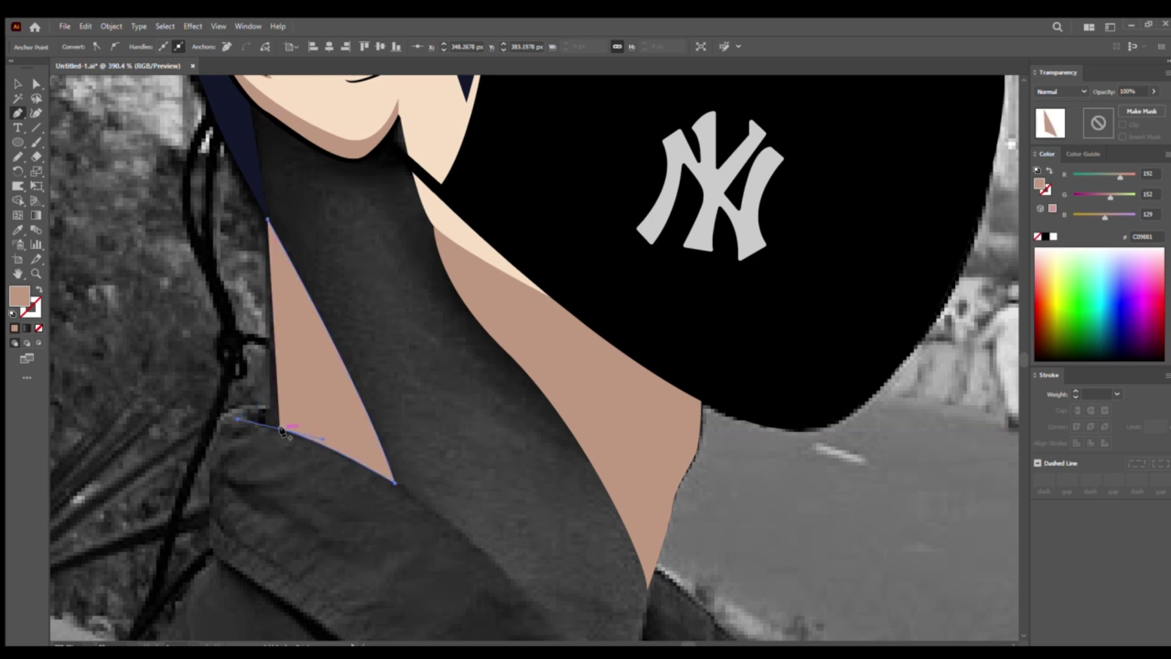
scroll(258, 388, "up", 3)
left_click_drag(293, 455, 277, 413)
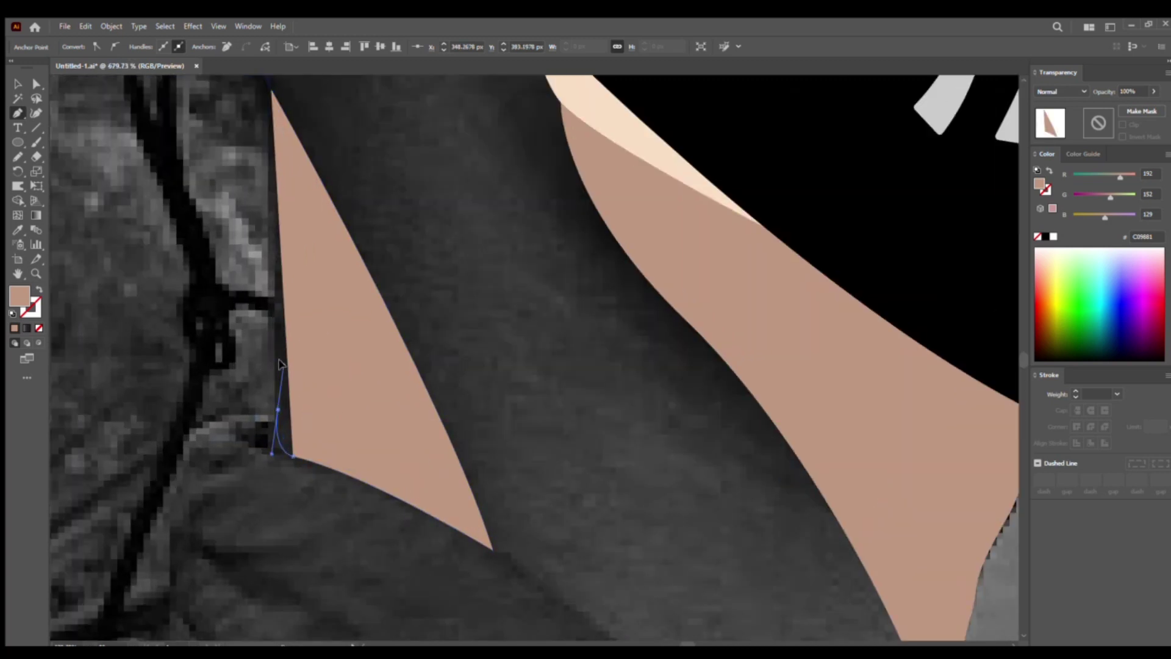
left_click_drag(279, 364, 364, 411)
scroll(364, 411, "down", 5)
Close the neck outline into a skin-coloured shape and deselect it
scroll(491, 323, "up", 5)
left_click(491, 321)
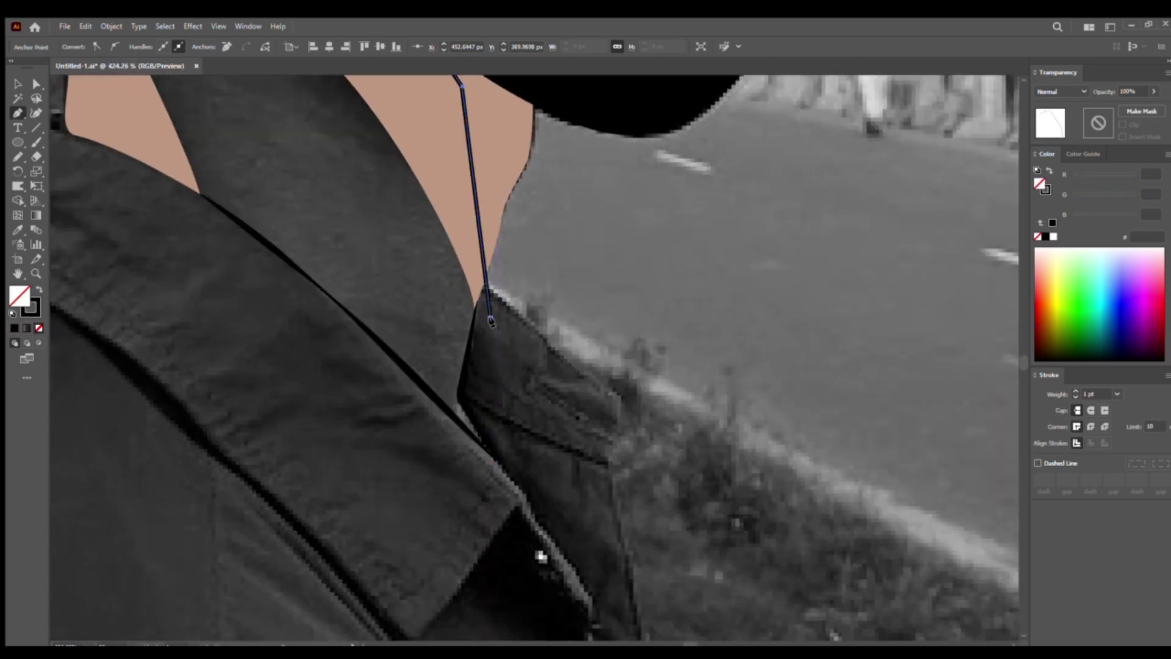
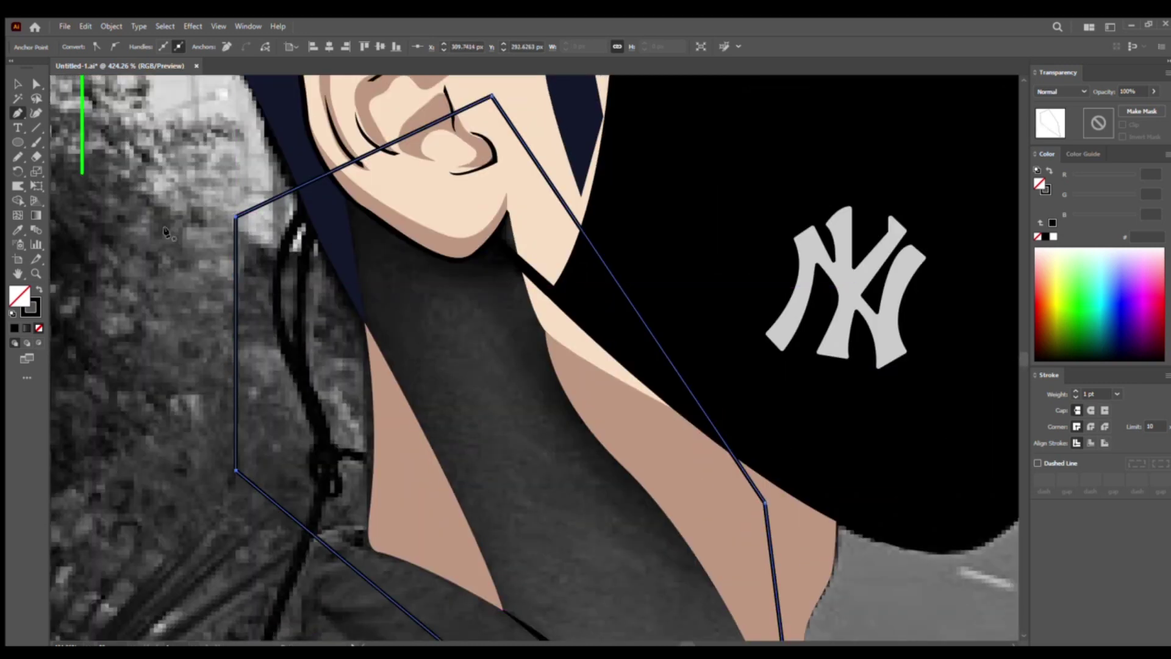
Close the neck outline into a skin-coloured shape and deselect it
left_click(16, 229)
scroll(488, 330, "down", 5)
left_click(745, 94)
Place the first anchor of the shirt-collar path with the Pen tool
scroll(499, 338, "up", 5)
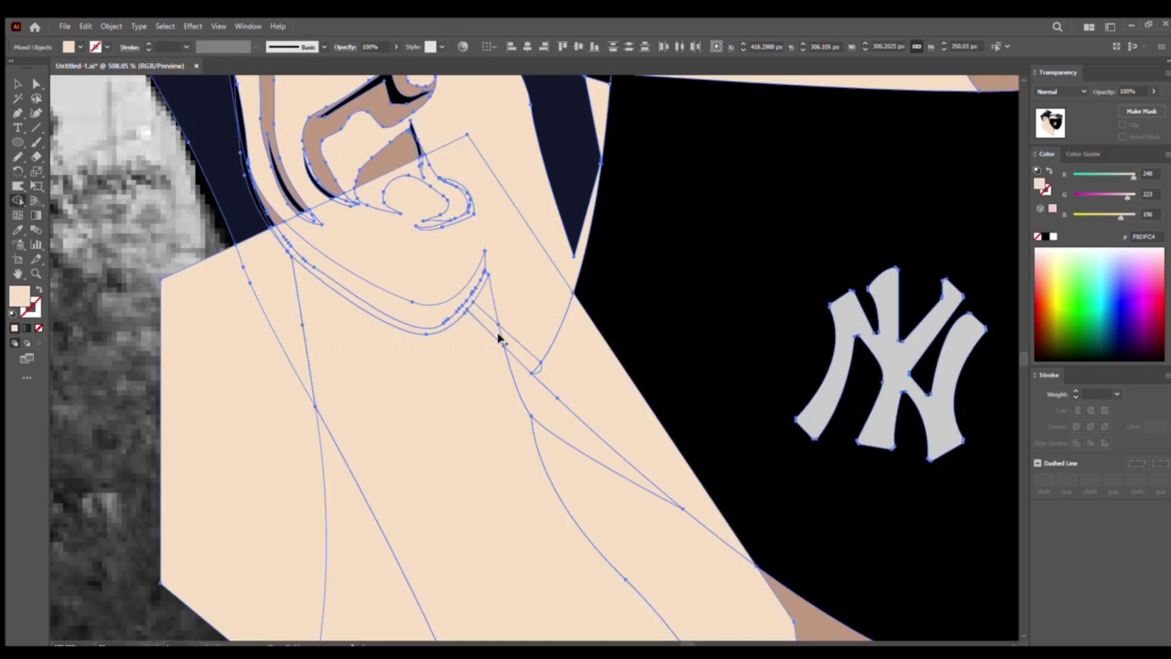
key("v")
scroll(473, 305, "down", 5)
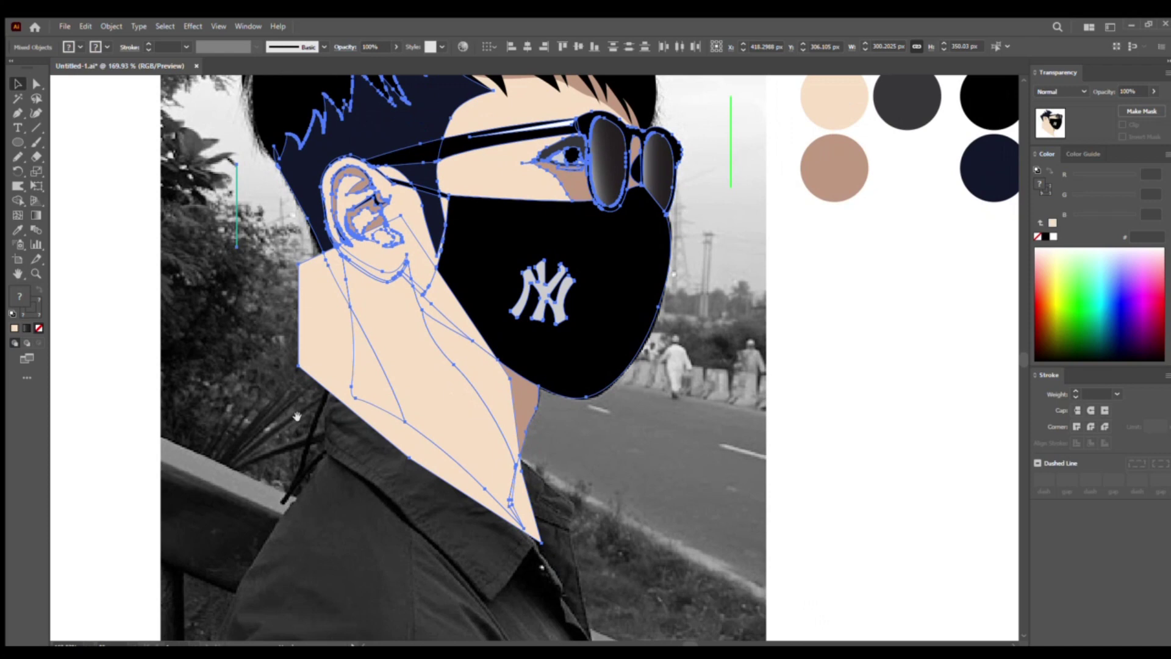
left_click(325, 340)
scroll(357, 302, "up", 4)
scroll(486, 241, "down", 5)
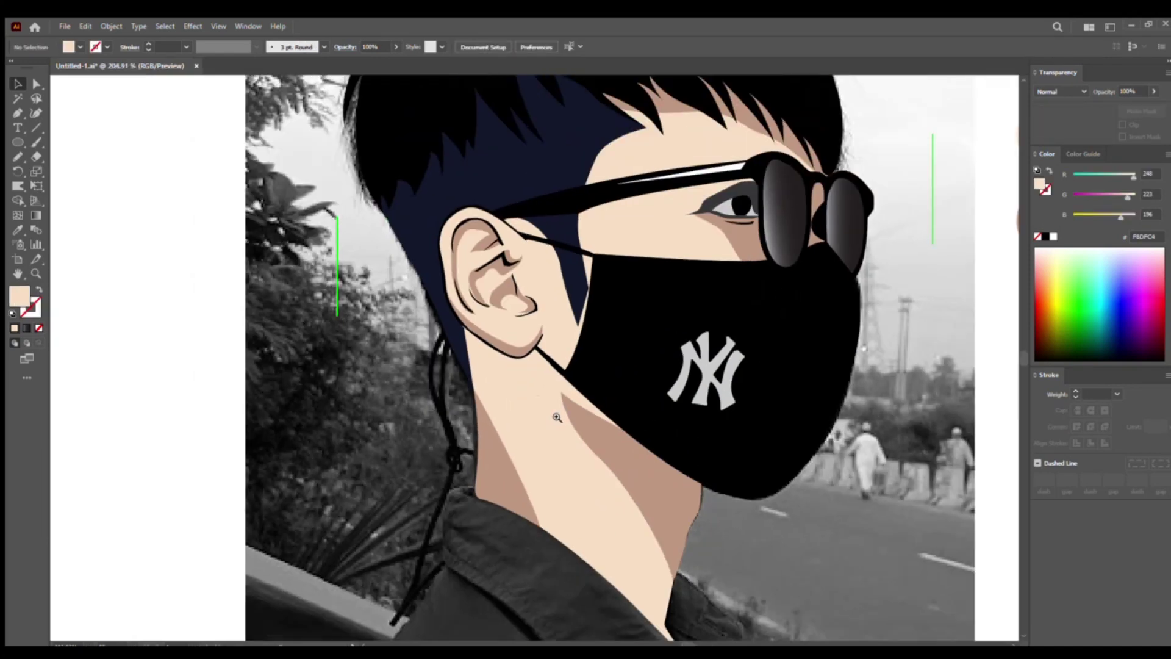
key("p")
scroll(537, 353, "up", 5)
left_click(485, 244)
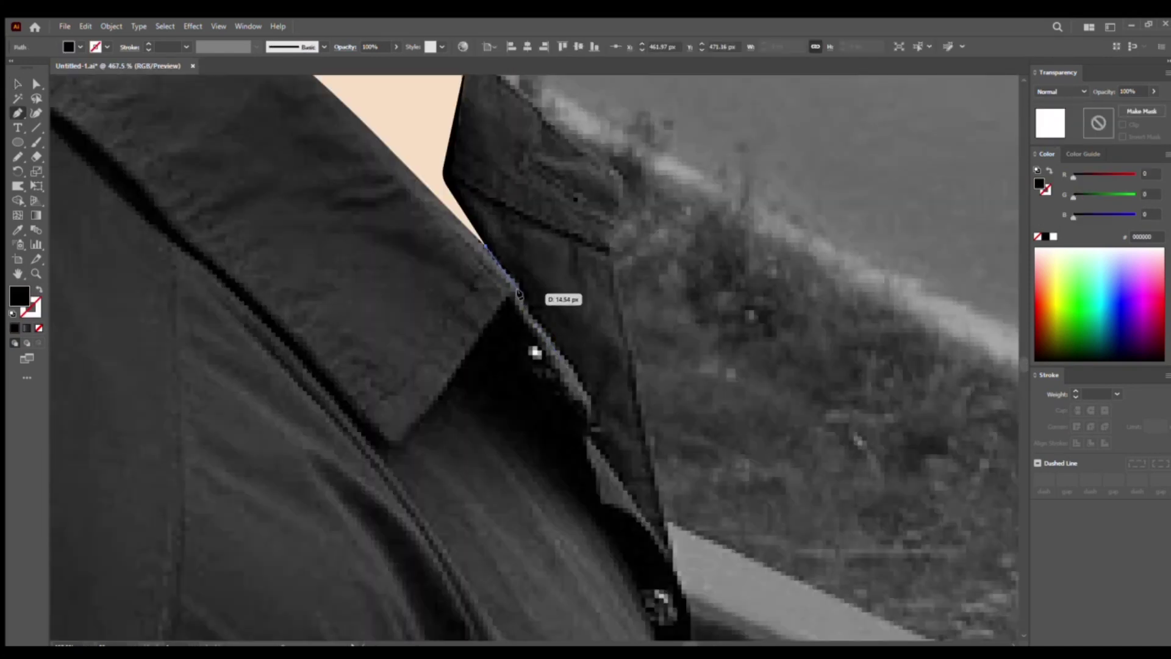
Trace the left shirt collar outline around its top and close the path
left_click(519, 292)
left_click(407, 428)
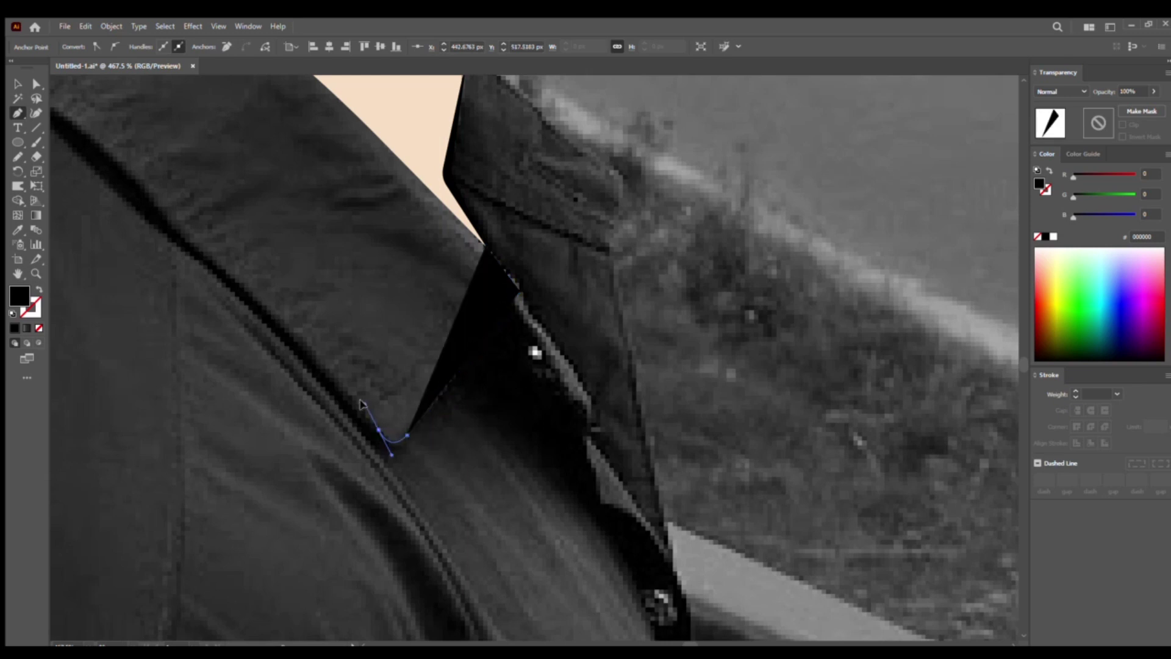
scroll(361, 404, "down", 5)
scroll(458, 389, "up", 4)
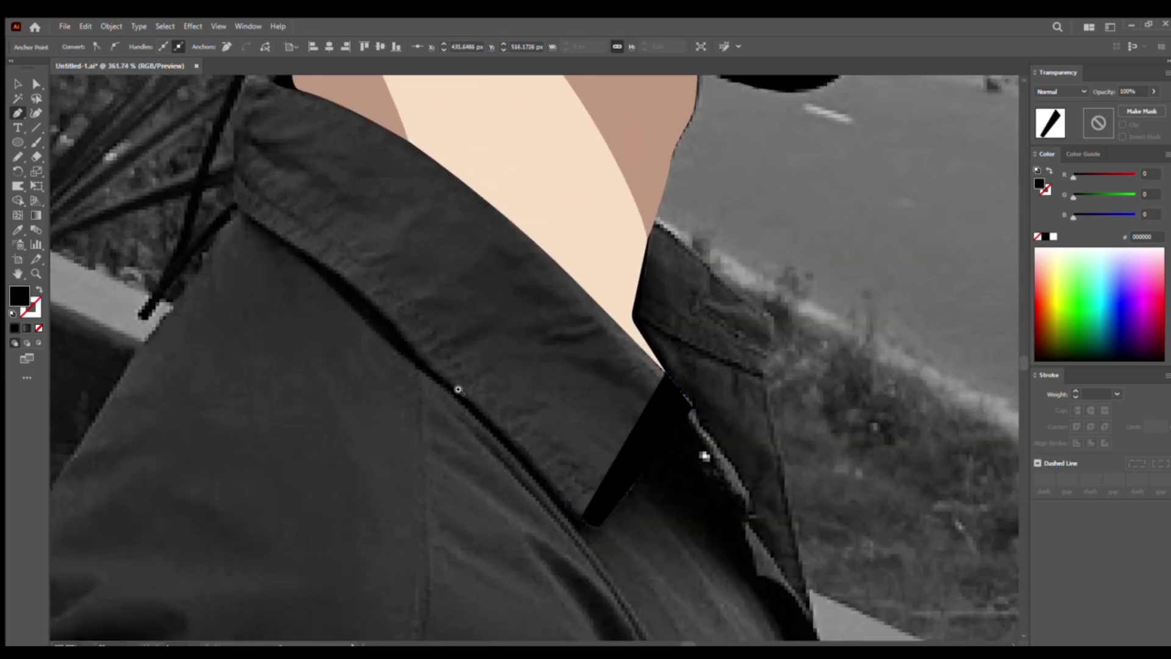
scroll(458, 389, "up", 1)
left_click(463, 394)
left_click(417, 364)
left_click(355, 283)
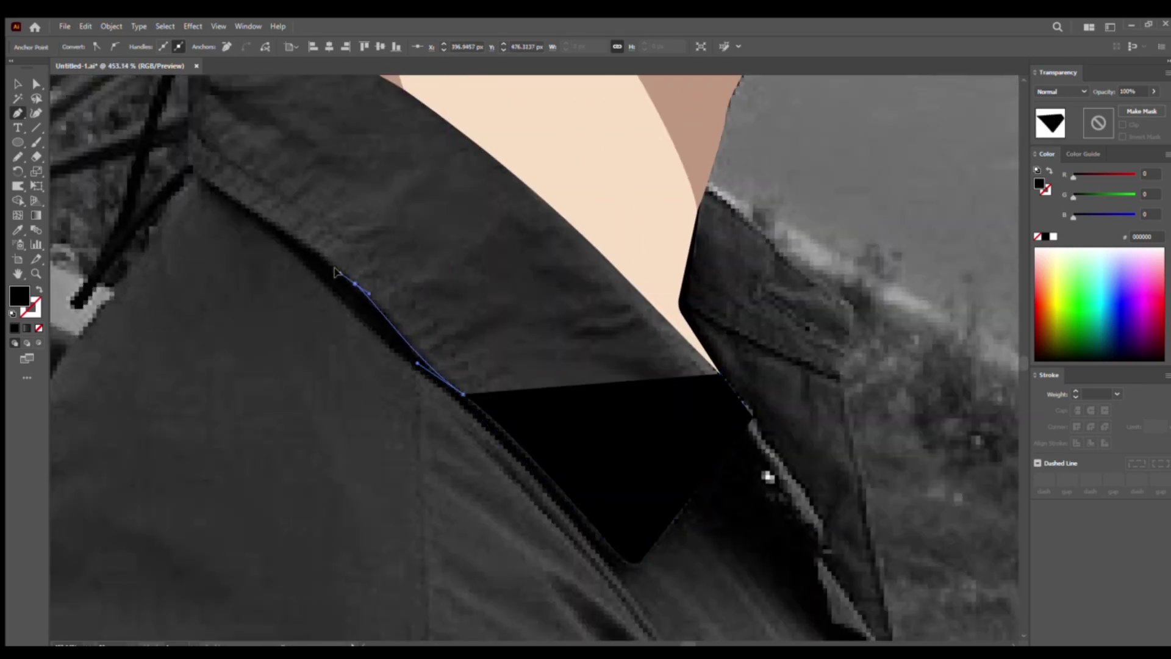
left_click_drag(391, 230, 565, 453)
left_click(369, 395)
left_click(364, 326)
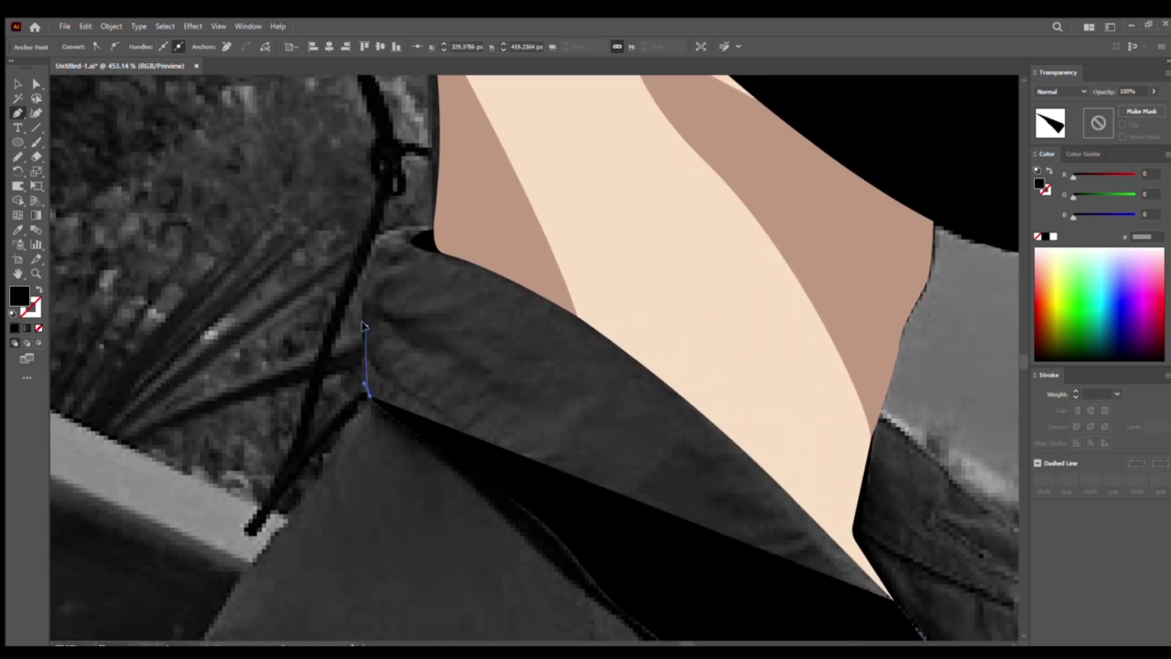
left_click(374, 293)
Fill the collar with the navy swatch using the Eyedropper
scroll(374, 293, "down", 5)
key("i")
left_click(933, 158)
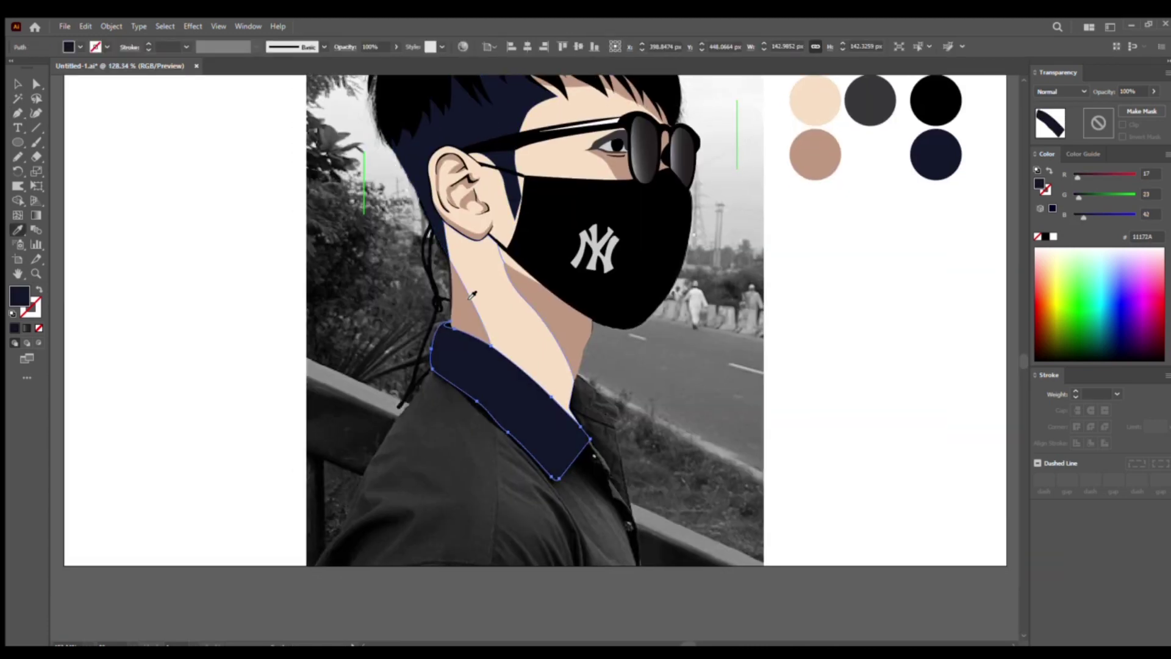
scroll(475, 331, "up", 2)
scroll(475, 331, "up", 6)
Draw a closed shadow shape along the collar's lower edge, then deselect
key("p")
left_click(202, 249)
left_click(252, 296)
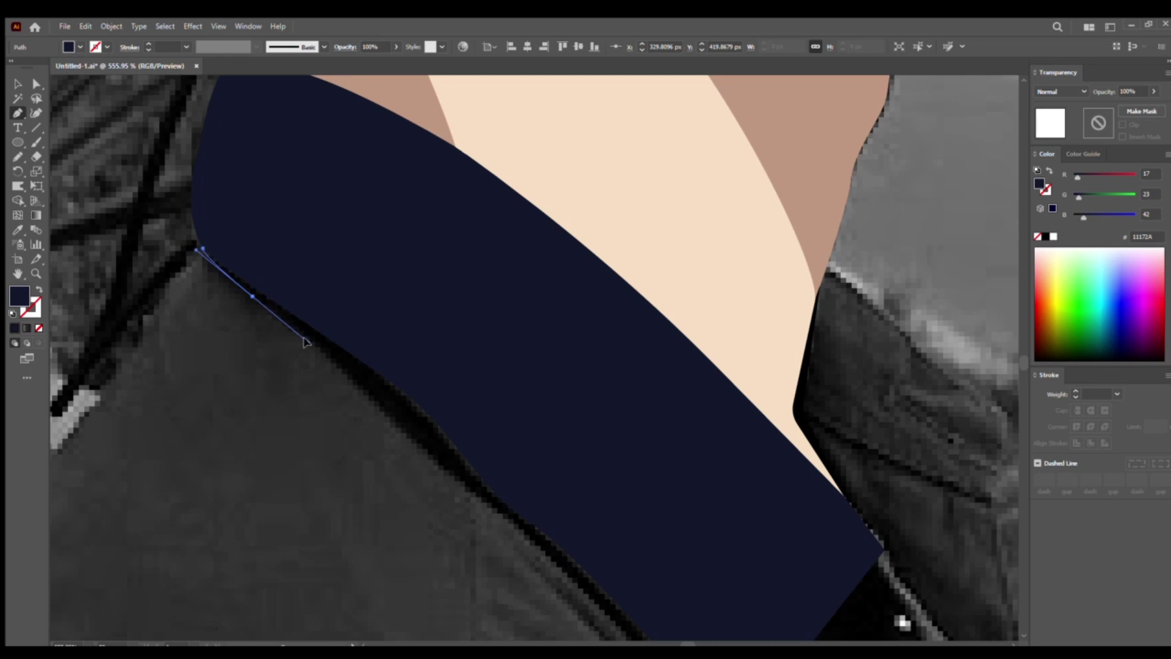
left_click(391, 419)
left_click_drag(541, 527, 388, 314)
left_click(272, 257)
left_click(328, 284)
left_click(350, 310)
left_click(375, 336)
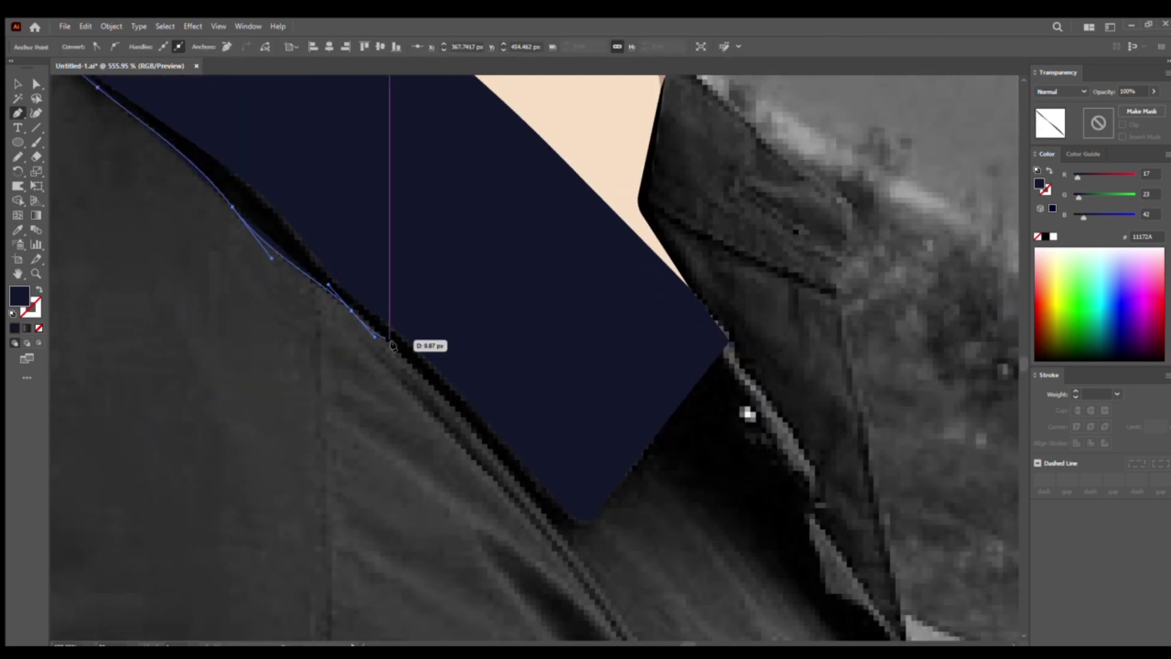
scroll(390, 345, "down", 3)
left_click(586, 516)
Select the under-collar shadow shape and fill it with black
scroll(557, 452, "down", 3)
key("ctrl+shift+a")
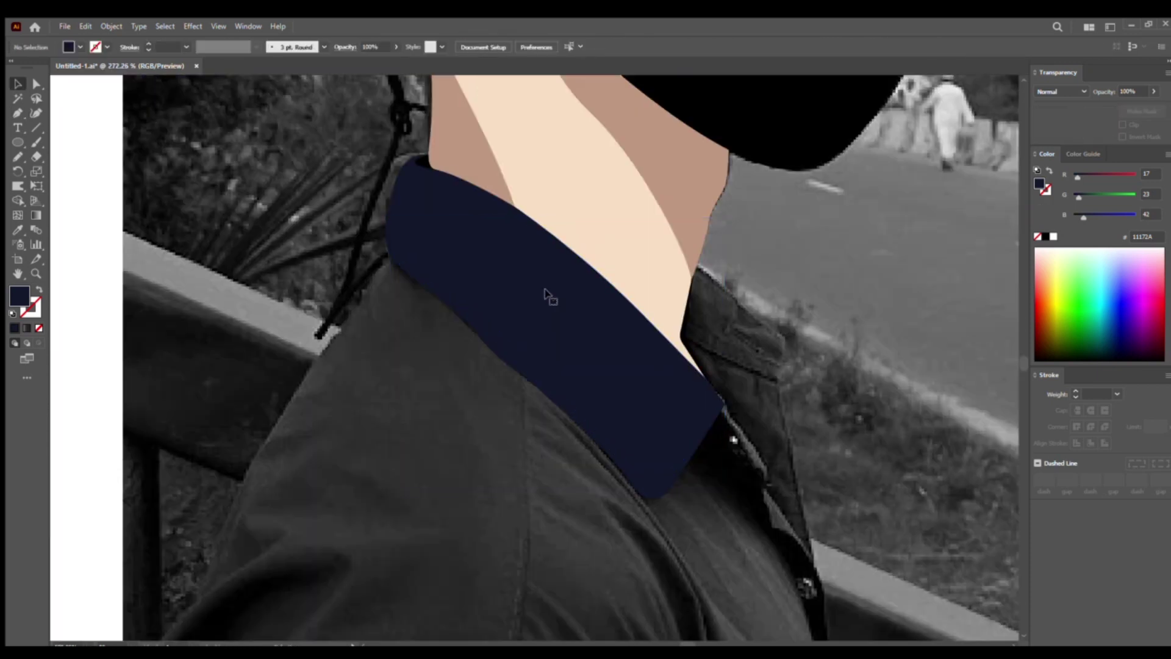
left_click(545, 291)
left_click(18, 230)
left_click(833, 168)
scroll(610, 268, "up", 2)
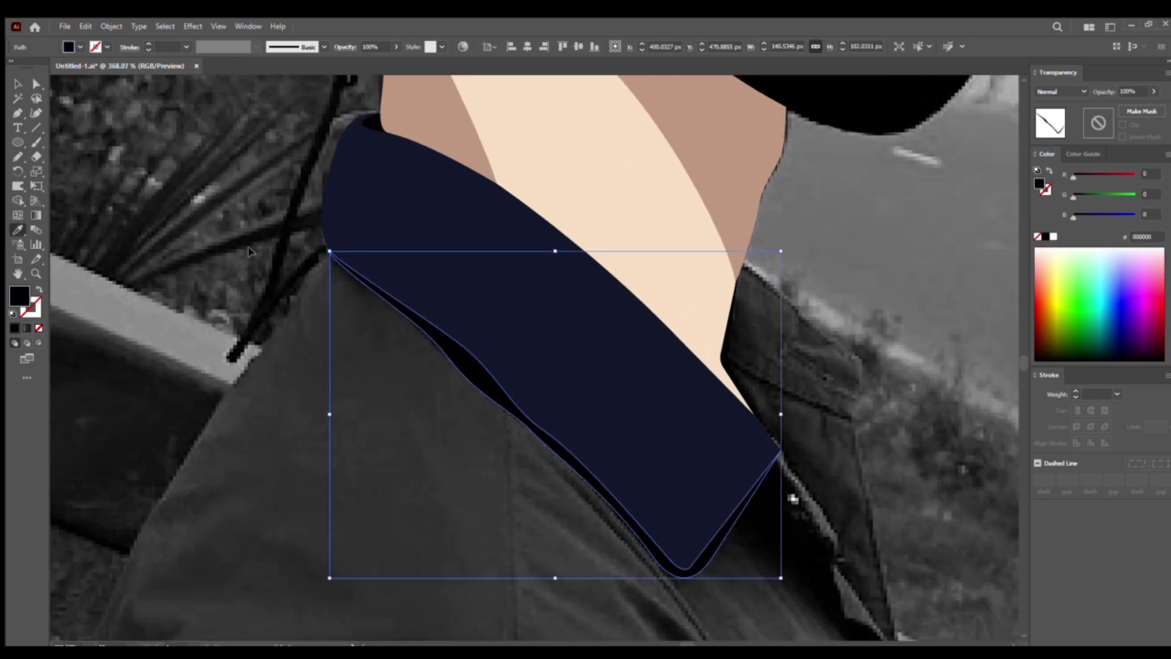
scroll(610, 305, "up", 2)
Draw the fold lines on the right collar with the Pen tool
key("p")
left_click(458, 239)
left_click(613, 309)
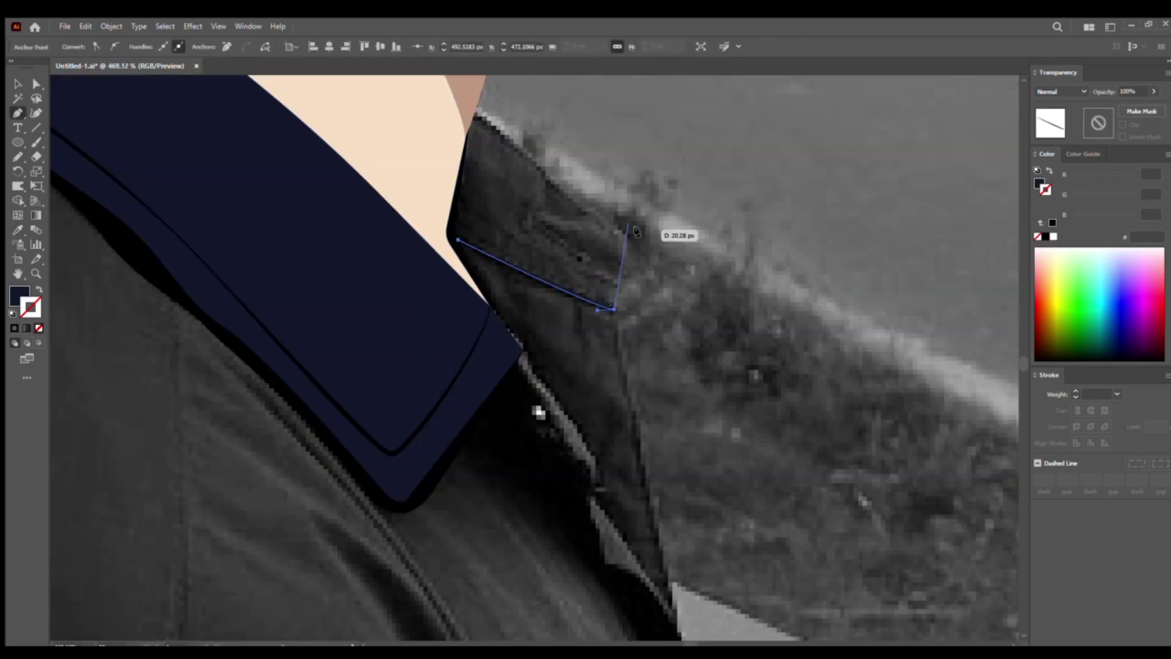
key("Return")
left_click(535, 225)
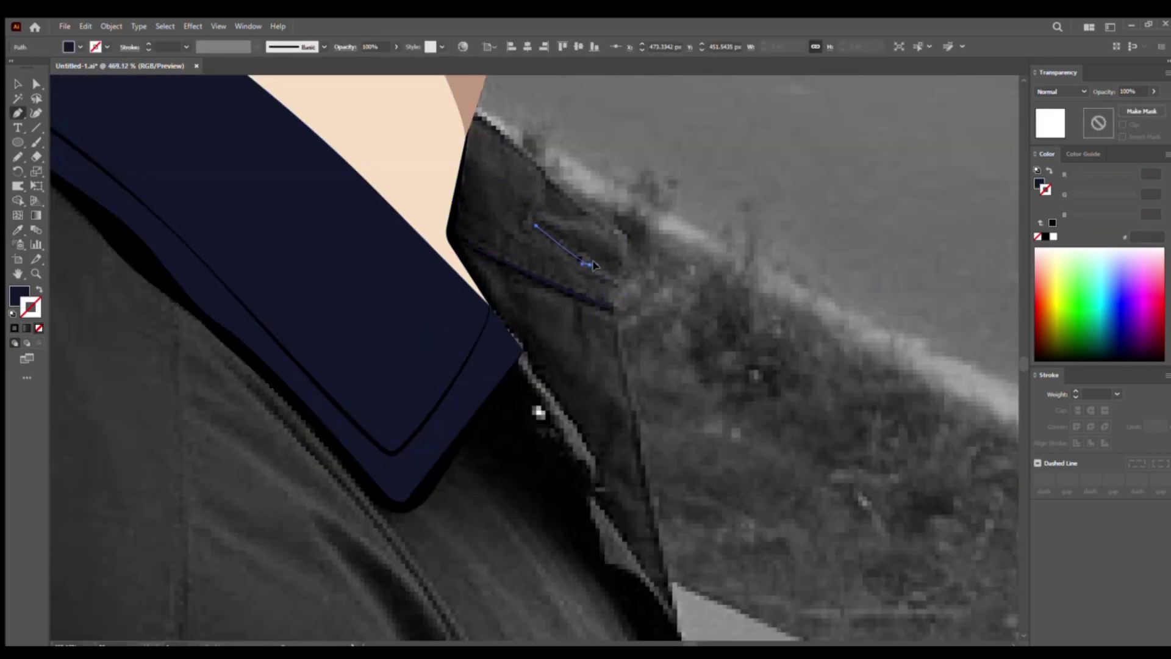
left_click(586, 262)
scroll(530, 232, "up", 2)
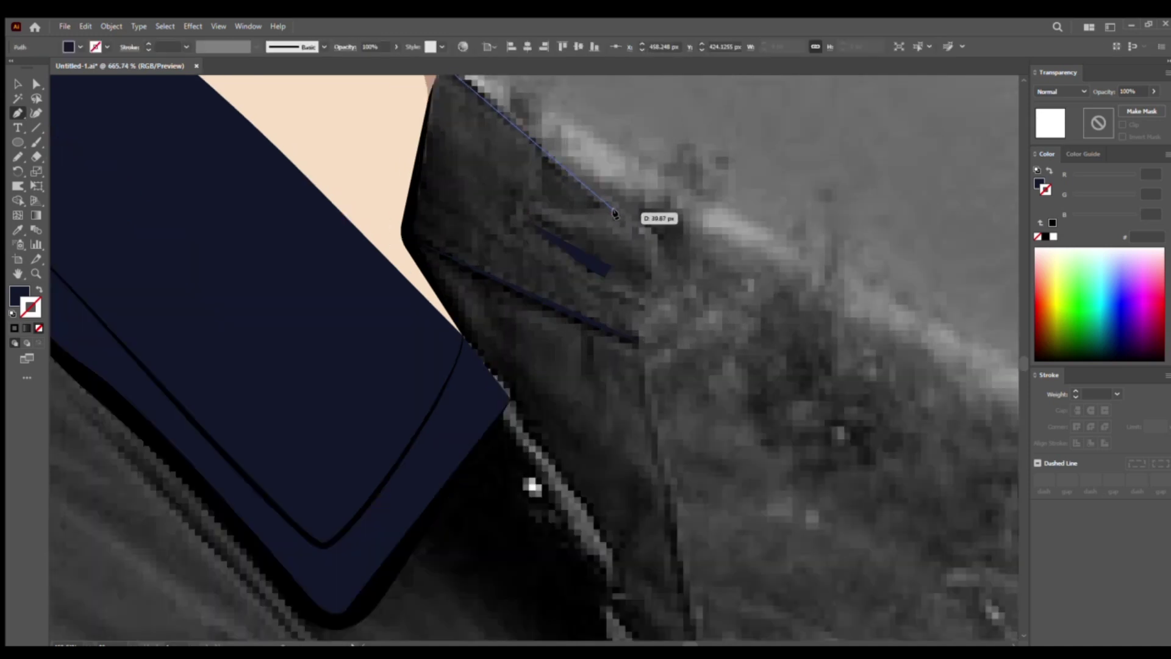
Trace the right collar's outer edge down the button line and curve it back up
left_click(615, 213)
scroll(645, 316, "down", 2)
left_click(547, 416)
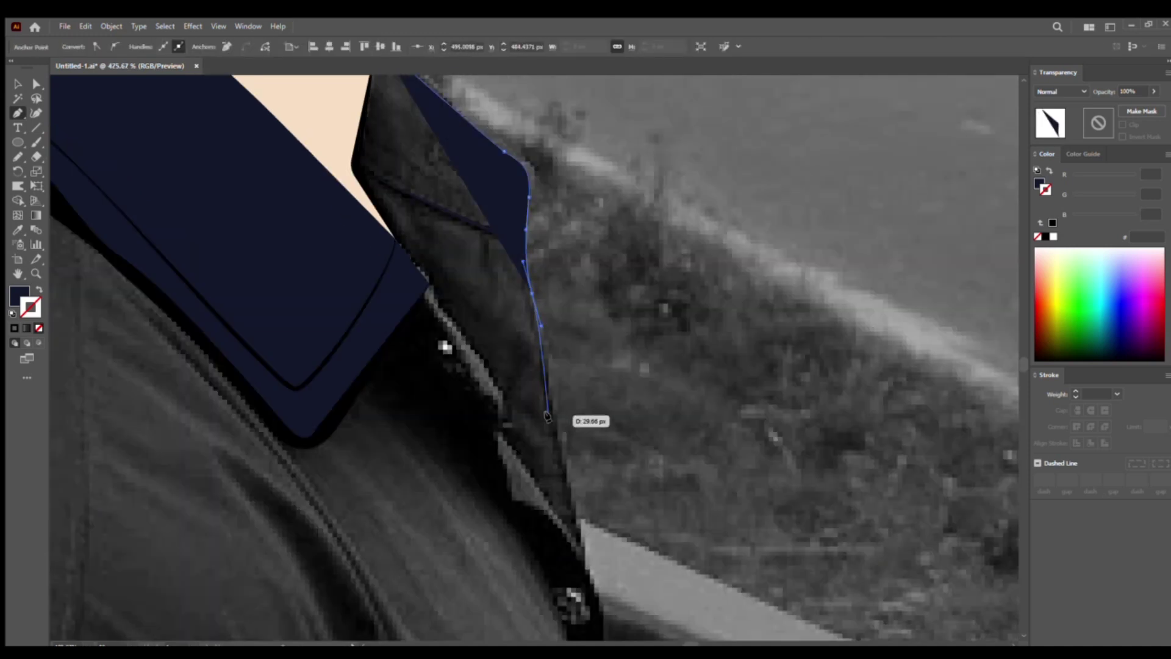
scroll(610, 475, "up", 2)
left_click_drag(640, 593, 574, 498)
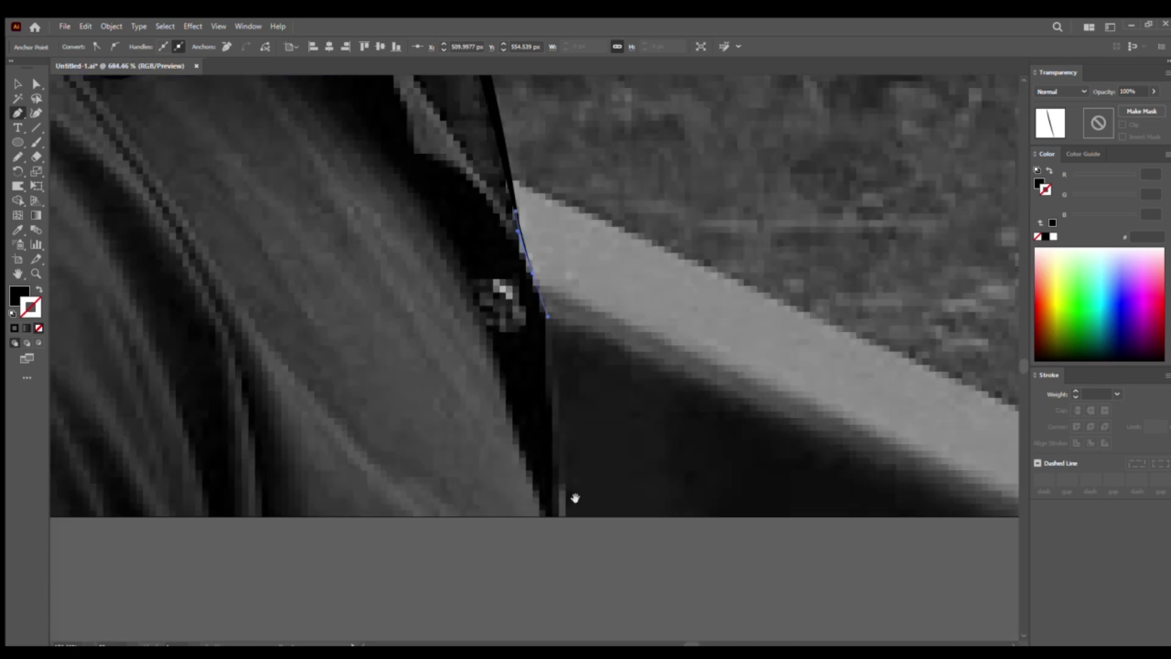
scroll(553, 551, "down", 2)
scroll(552, 551, "down", 2)
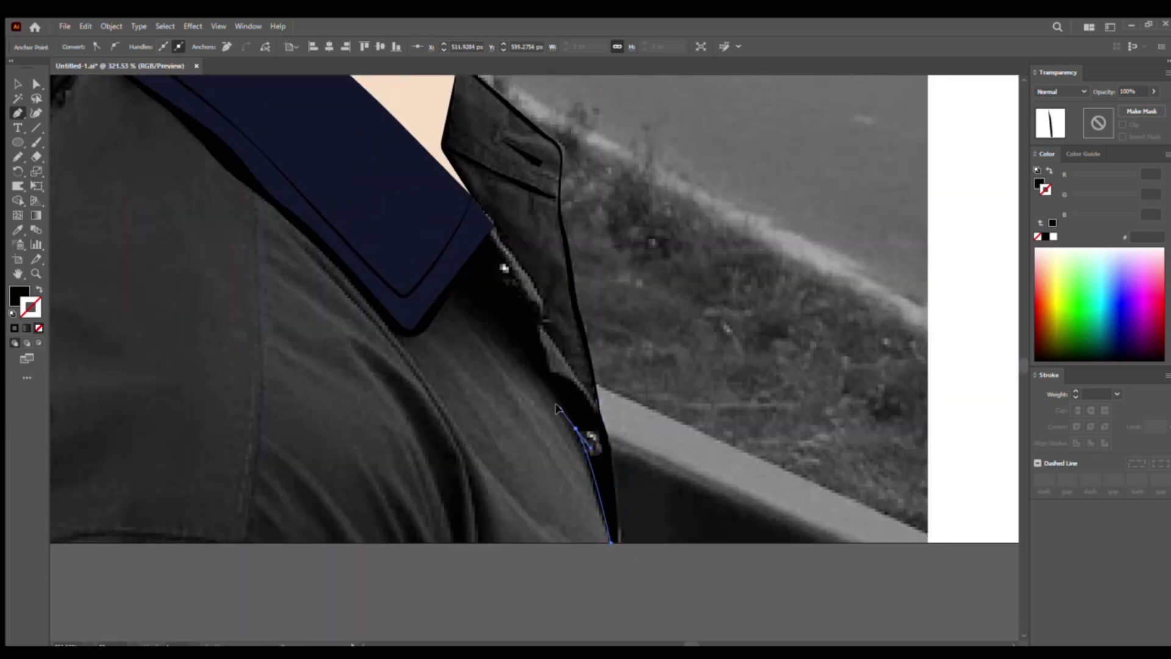
left_click(558, 407)
left_click_drag(444, 300, 413, 304)
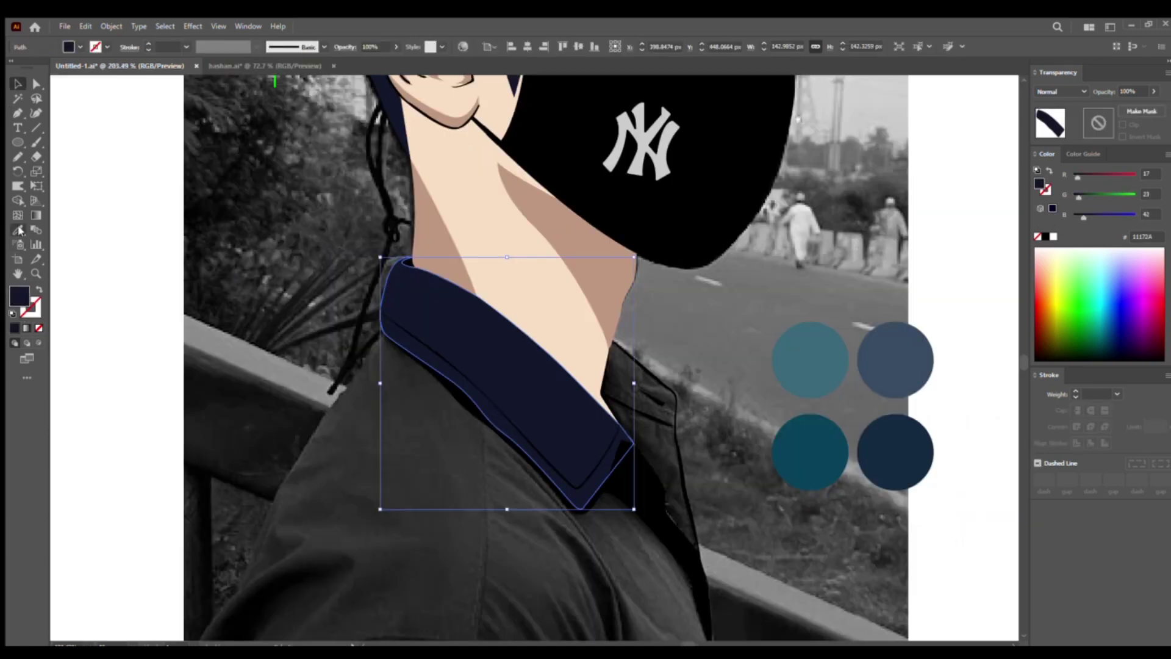
Eyedrop the teal swatch into the right collar and shirt front
left_click(19, 231)
left_click(829, 375)
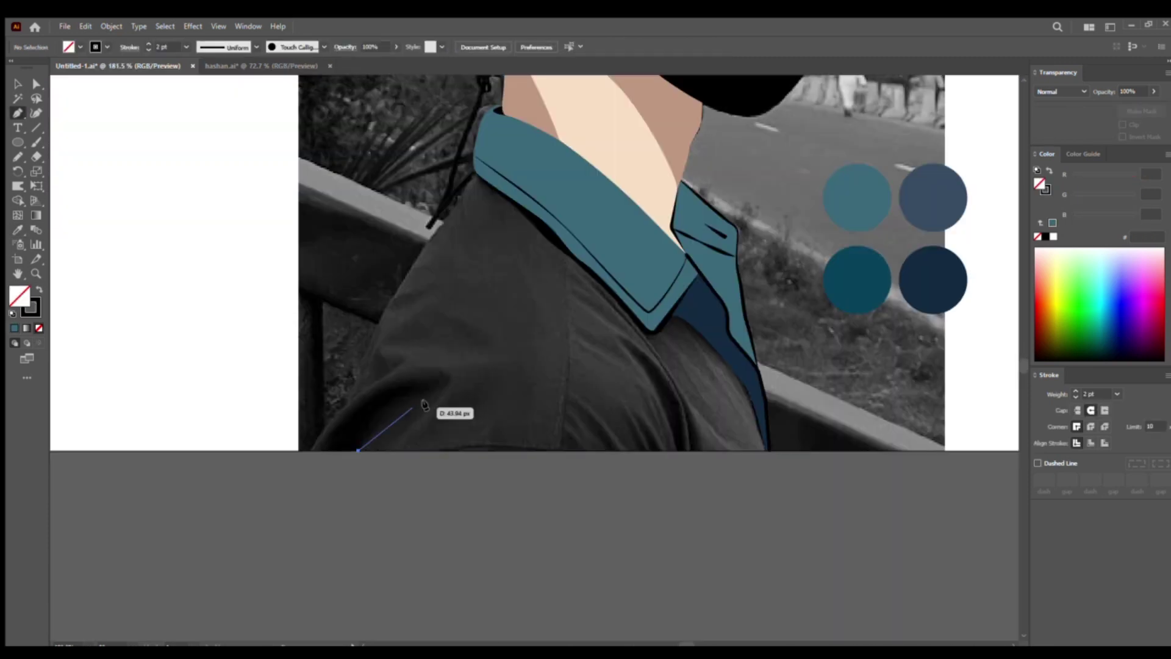
Draw a curved fold shape on the shoulder
left_click_drag(430, 391, 466, 395)
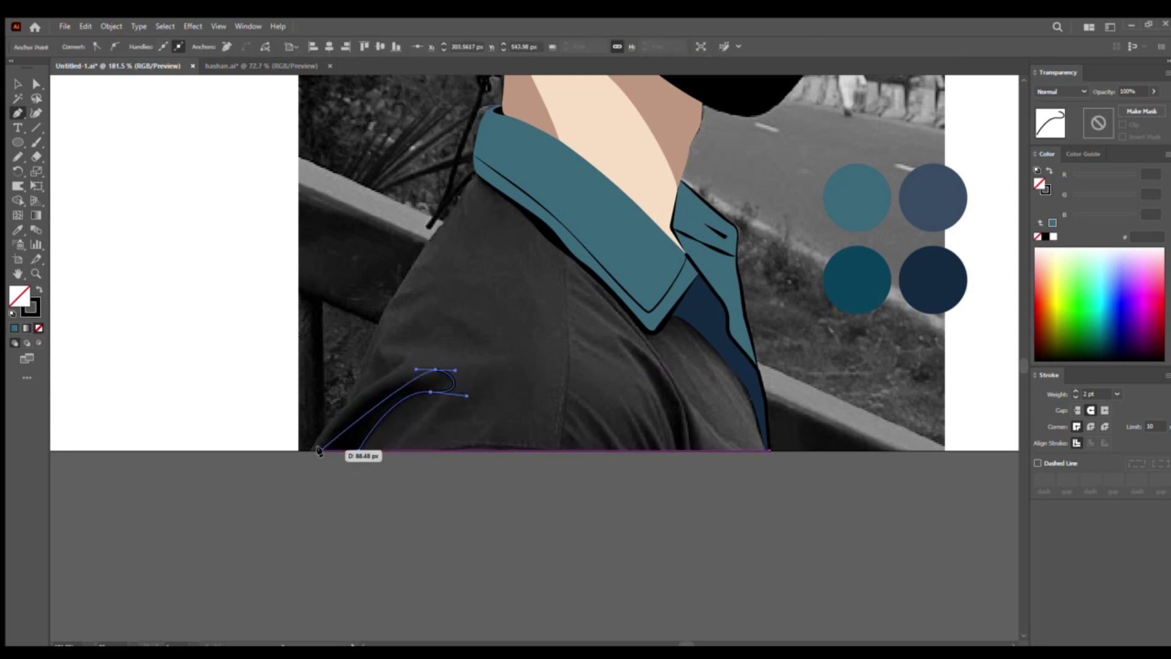
left_click_drag(321, 450, 320, 488)
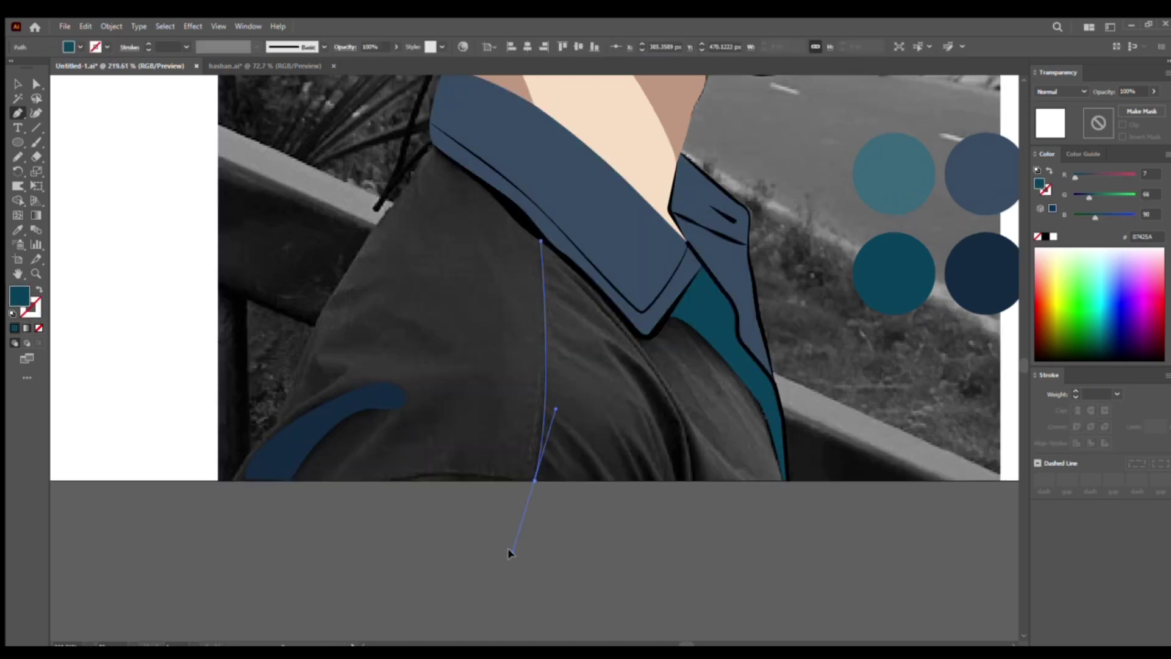
scroll(536, 478, "down", 2)
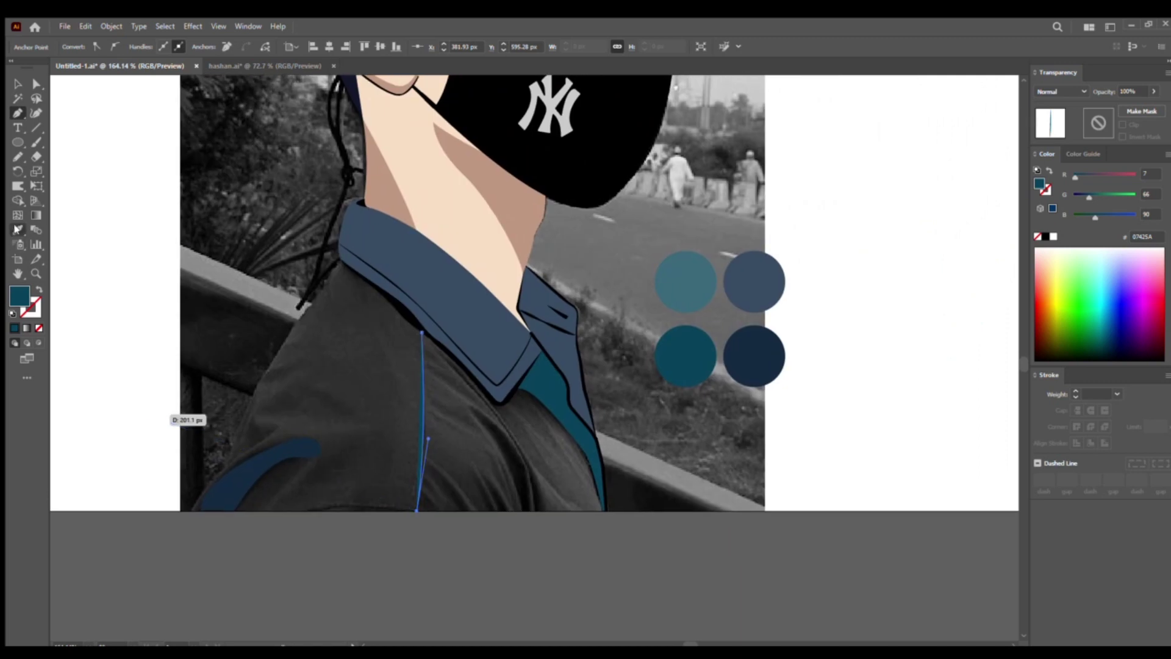
scroll(634, 383, "up", 2)
Set an outline-only black stroke and draw a line along the shirt seam
left_click(634, 383)
key("p")
scroll(427, 366, "up", 1)
left_click(322, 251)
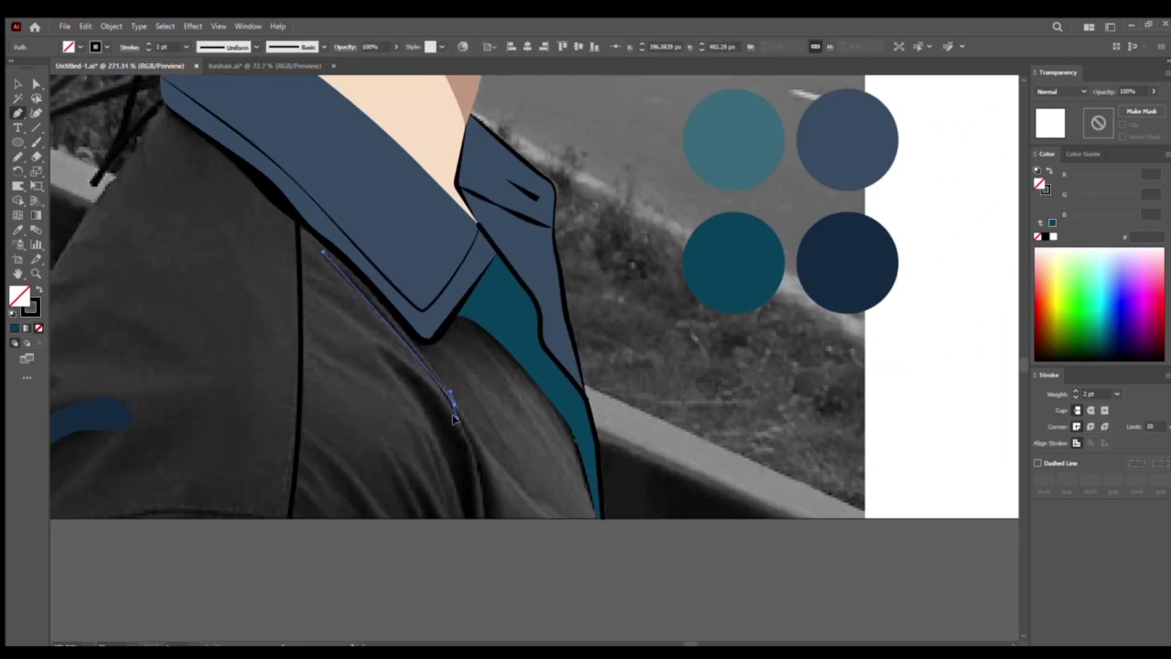
left_click(434, 370)
left_click(454, 404)
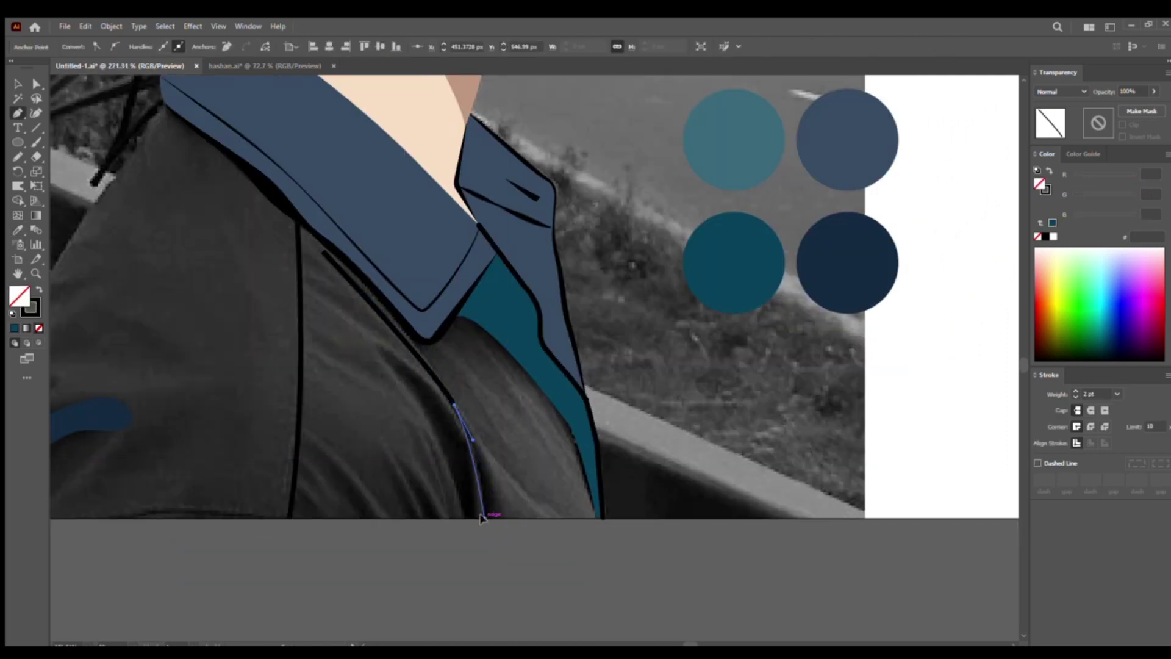
scroll(481, 517, "up", 2)
scroll(554, 439, "down", 1)
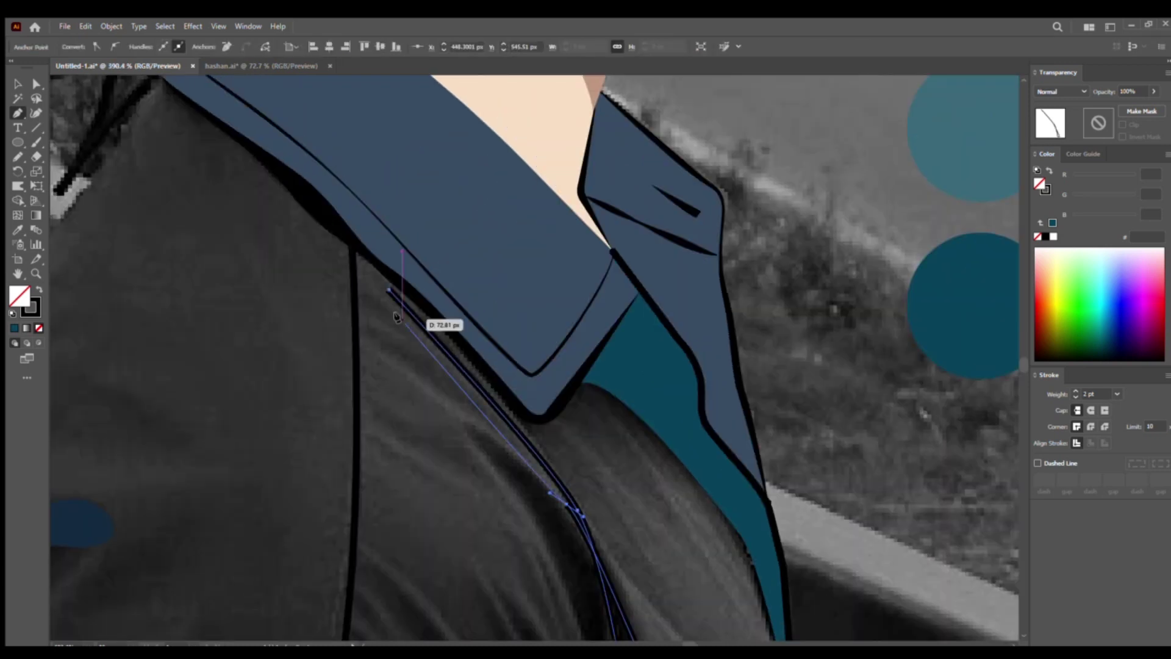
Finish the teal fold shape below the collar
left_click_drag(396, 316, 378, 282)
scroll(427, 305, "down", 2)
mouse_move(508, 327)
left_mouse_down()
mouse_move(412, 316)
mouse_move(384, 230)
left_mouse_up()
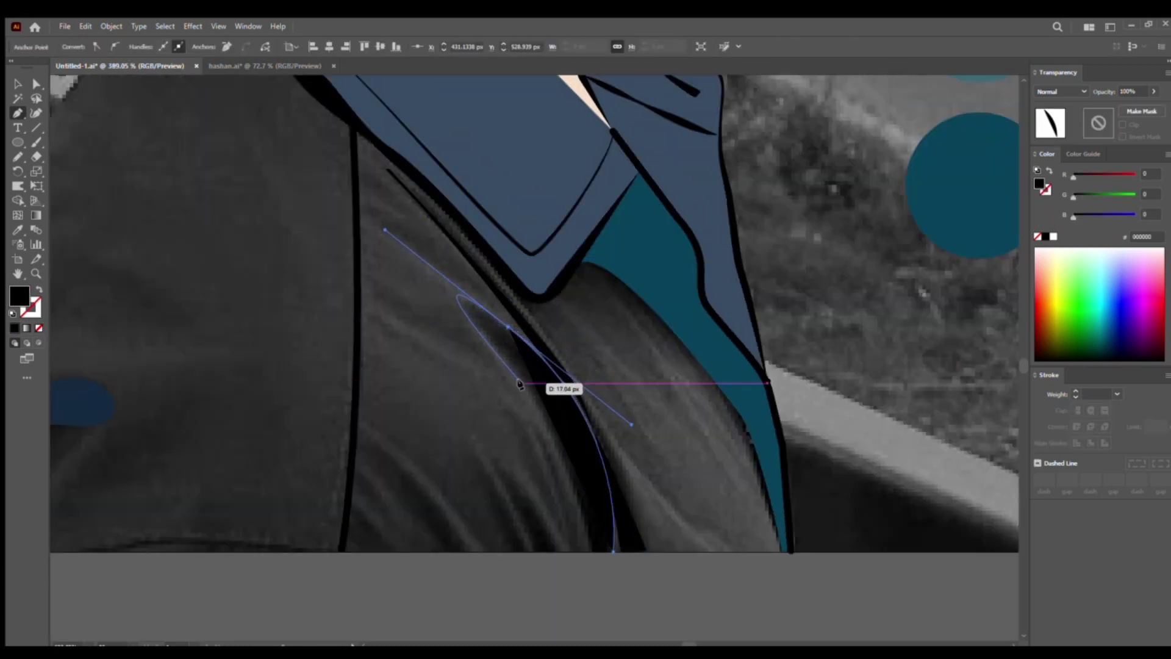
left_click(519, 383)
scroll(531, 427, "down", 2)
Draw two more teal blade-shaped fold shapes on the chest and shirt bottom
left_click_drag(542, 483, 531, 465)
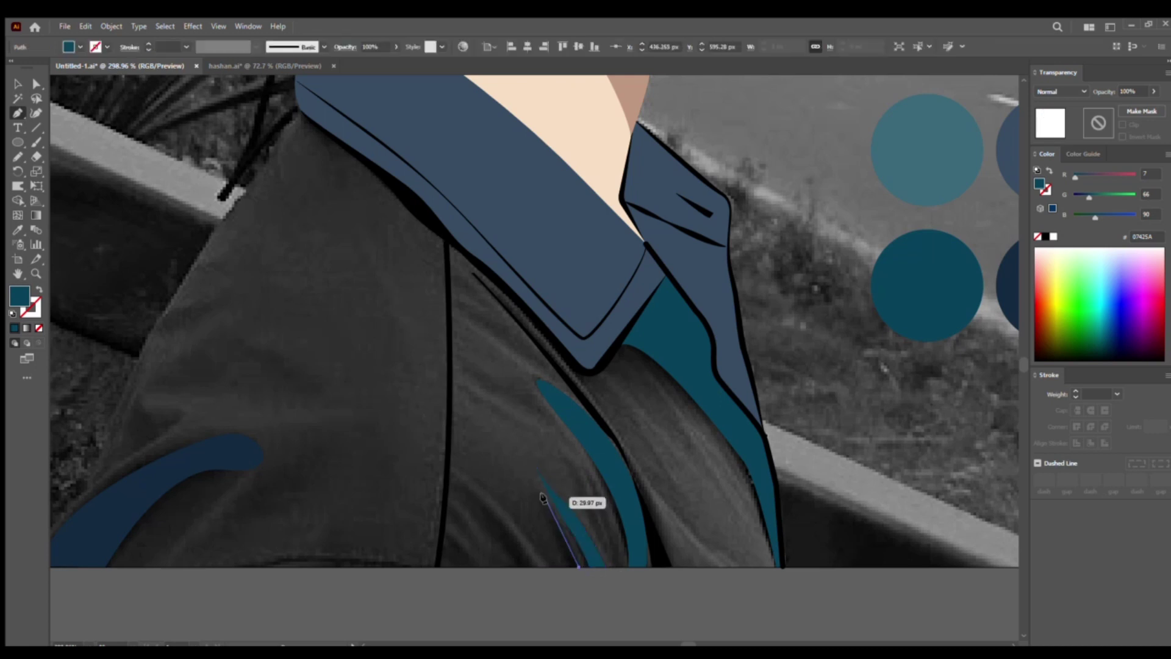
scroll(541, 489, "up", 3)
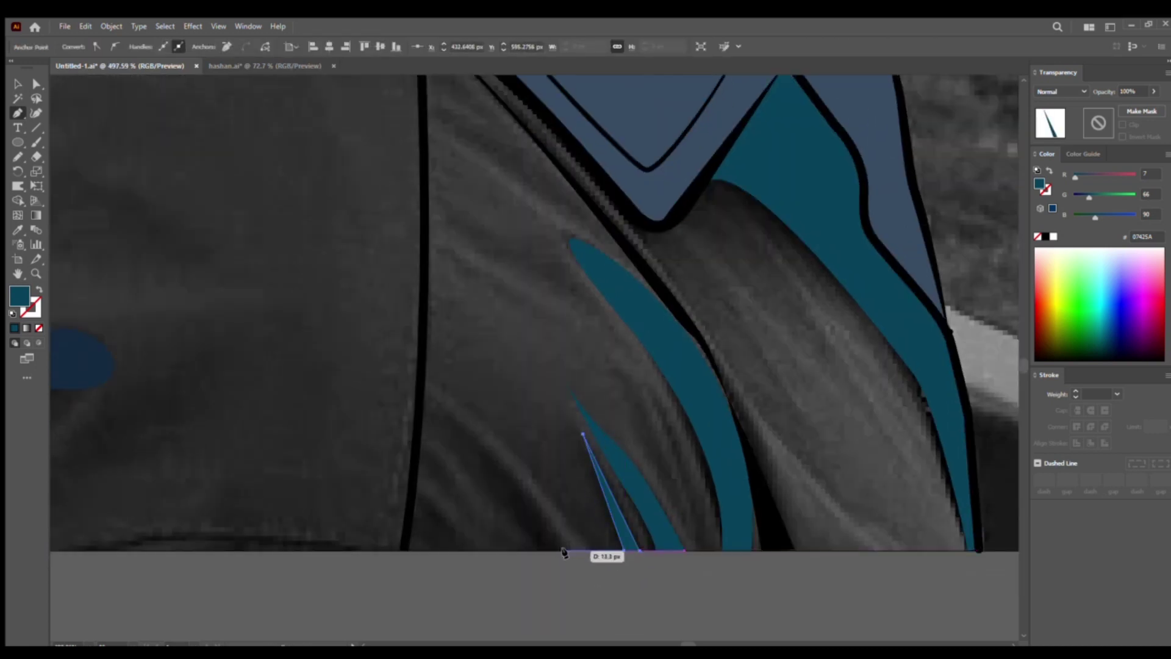
left_click_drag(450, 415, 417, 405)
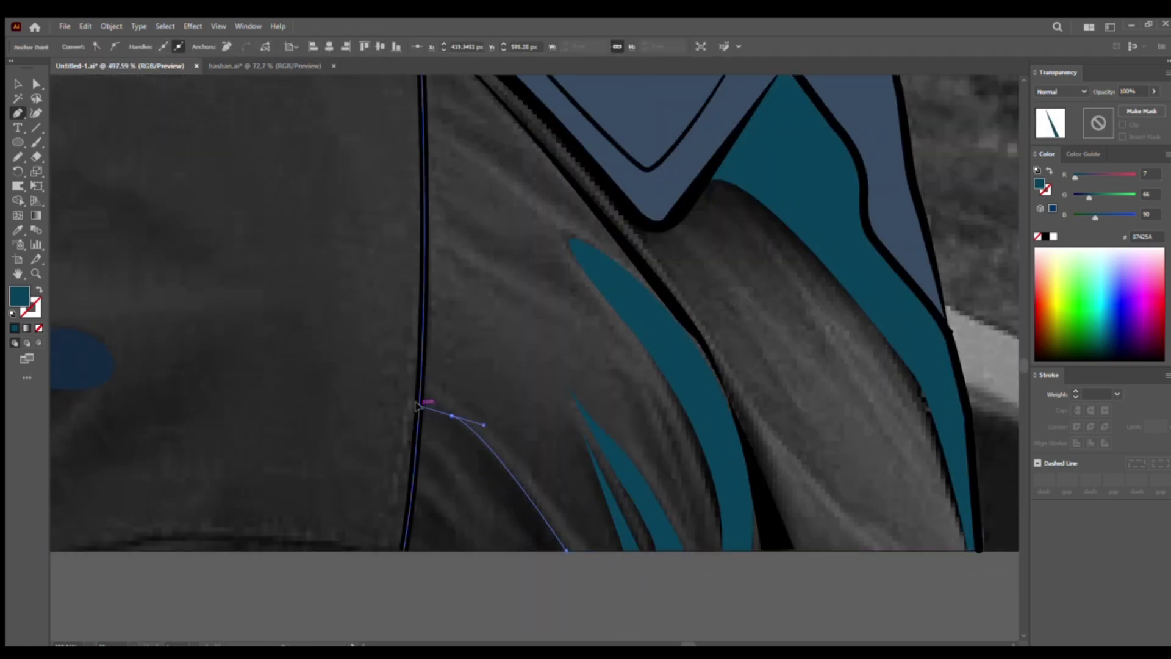
left_click(540, 547)
left_click(425, 451)
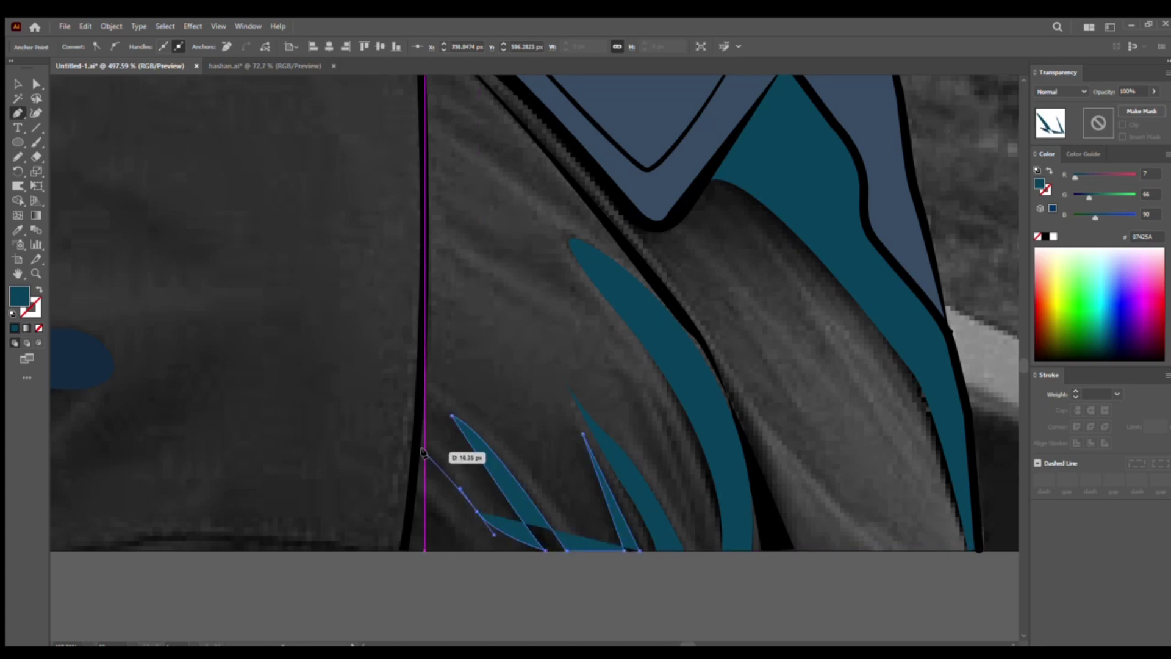
left_click(479, 535)
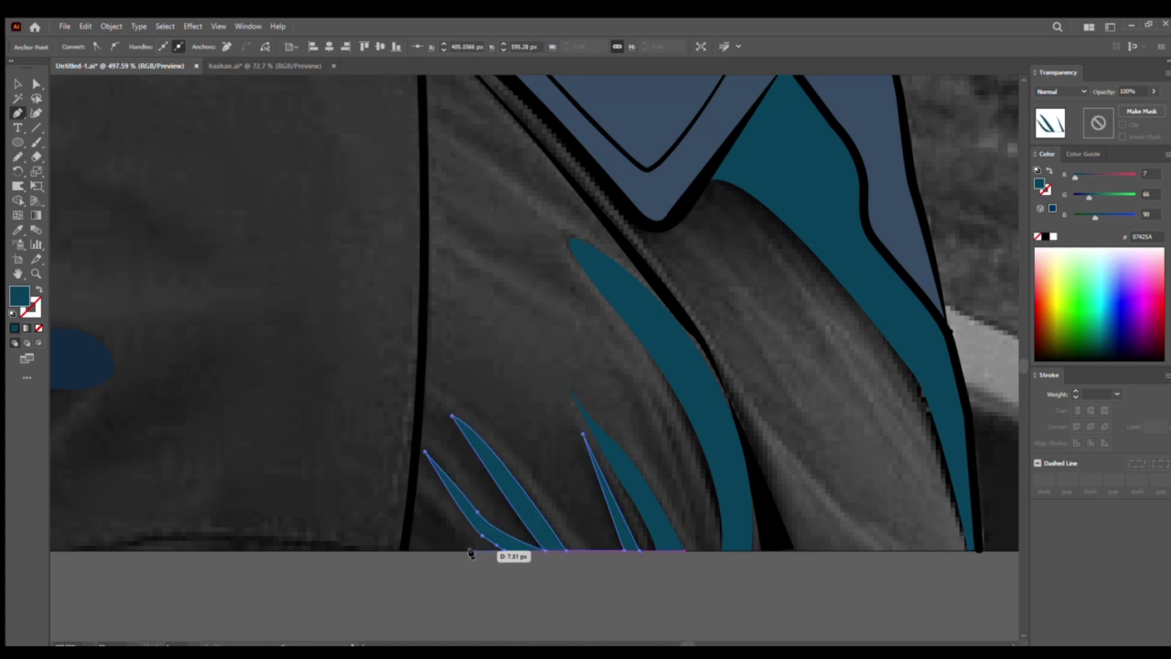
mouse_move(470, 552)
left_mouse_down()
mouse_move(425, 497)
mouse_move(400, 488)
left_mouse_up()
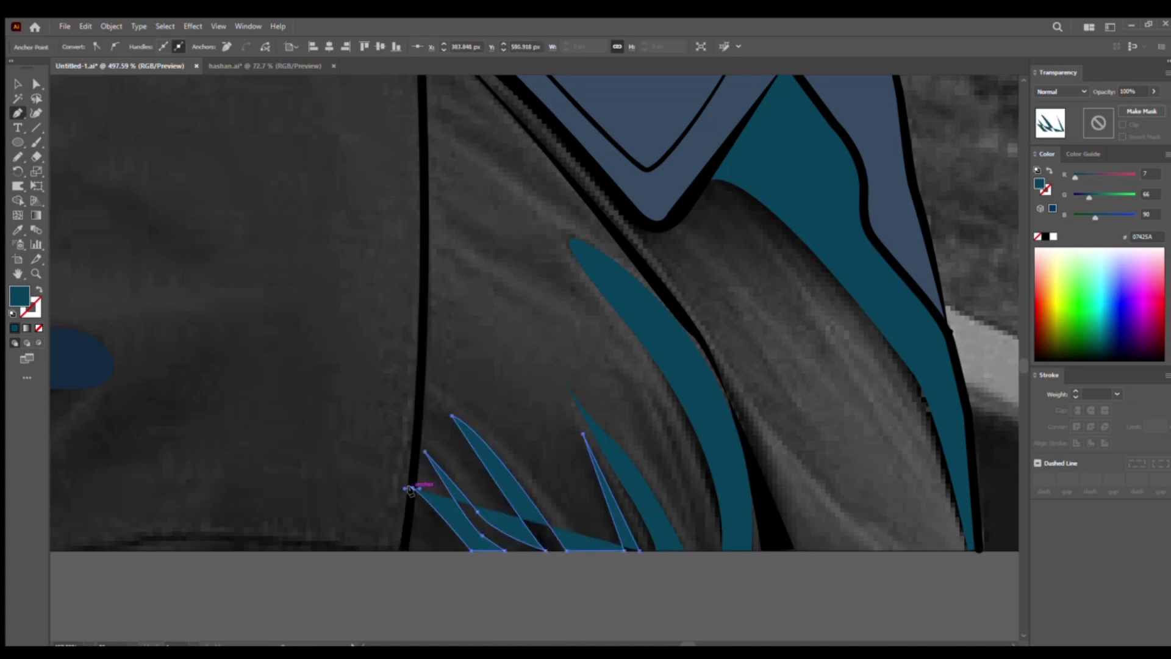
left_click(436, 551)
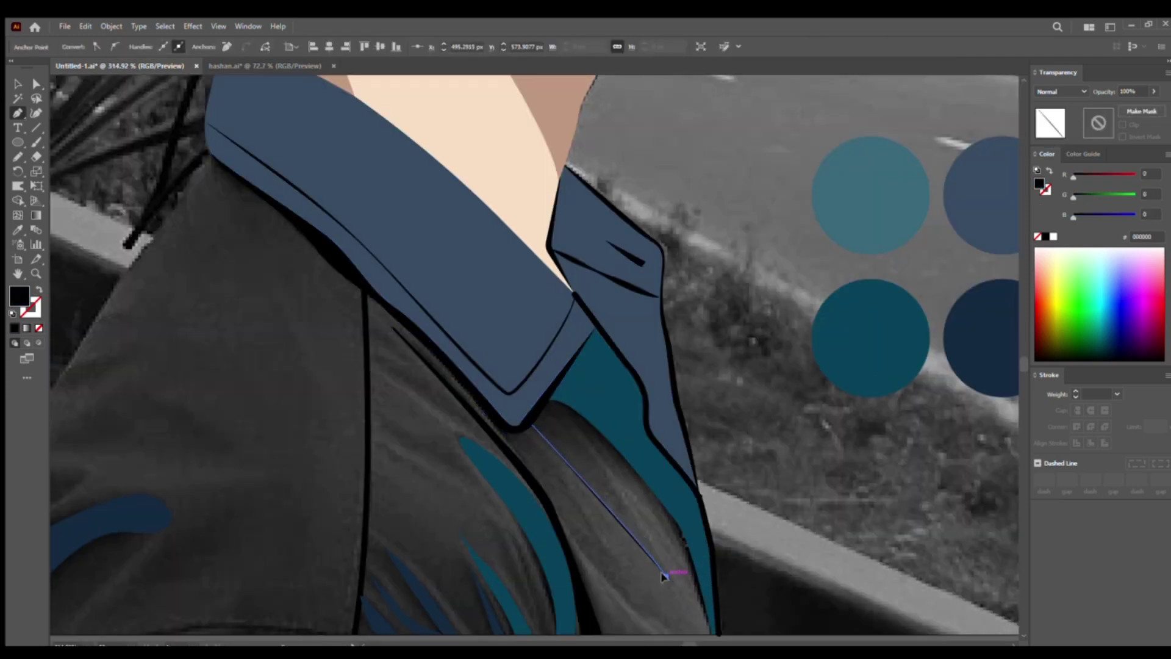
Outline a shadow shape under the collar tip along the shirt fold
left_click(554, 396)
left_click(575, 414)
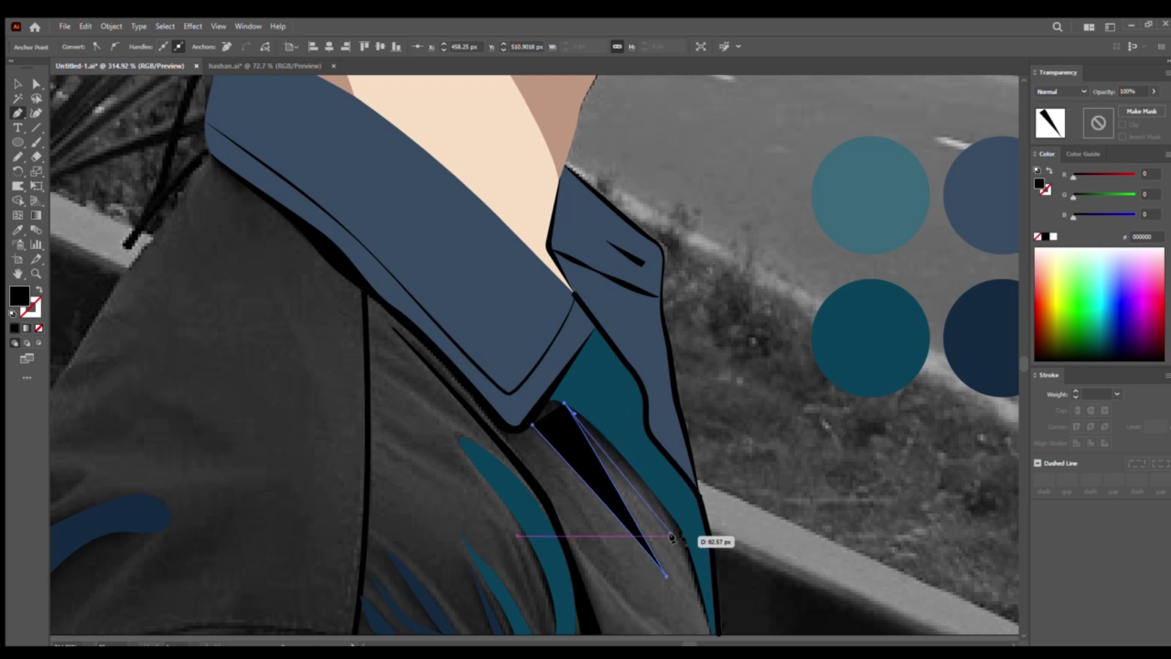
scroll(639, 502, "down", 3)
scroll(639, 502, "right", 2)
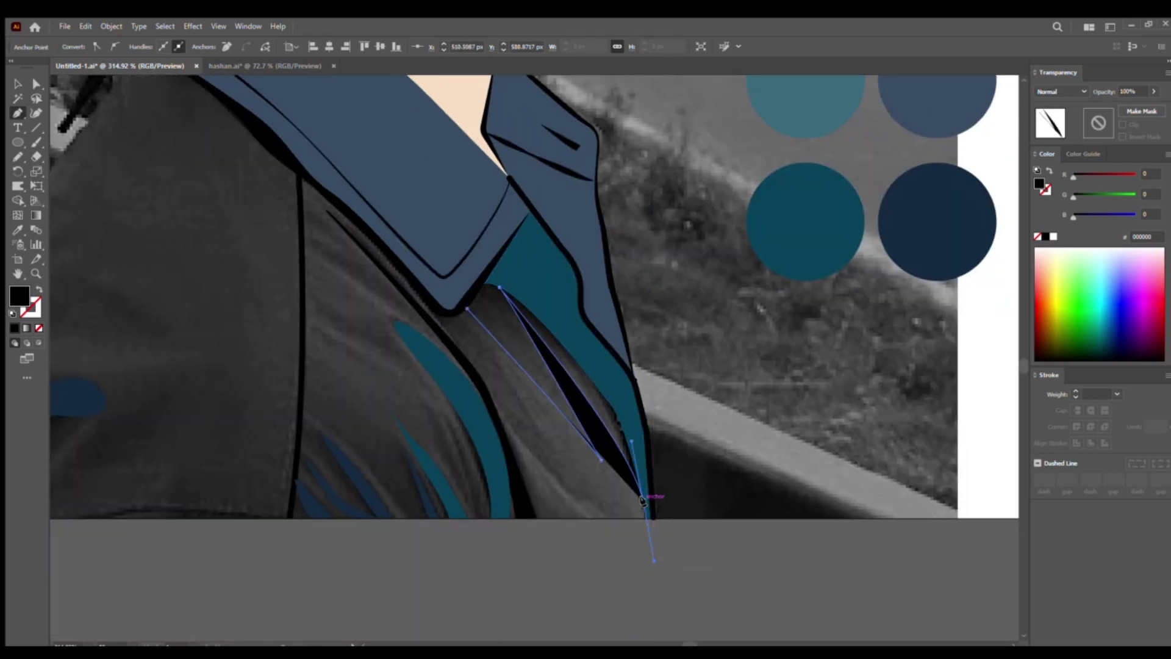
left_click(653, 301)
left_click(421, 231)
scroll(545, 418, "up", 2)
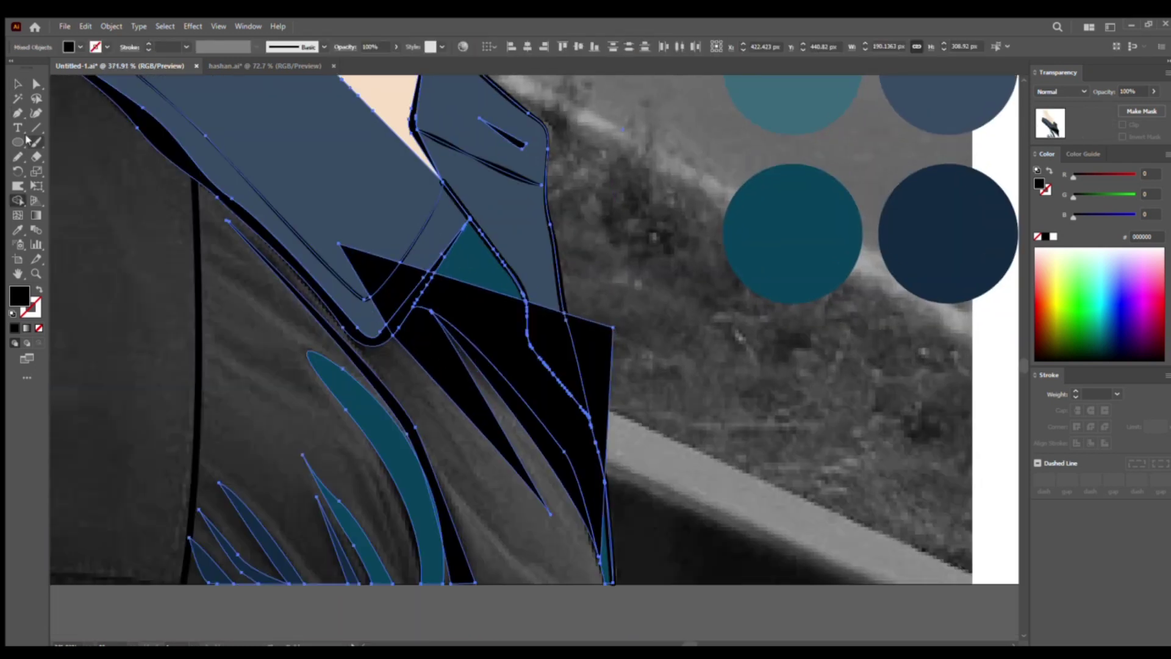
Send the shadow shape behind the collar and fill it with the navy swatch
key("v")
left_click(515, 319)
key("ctrl+shift+bracketleft")
left_click(461, 377)
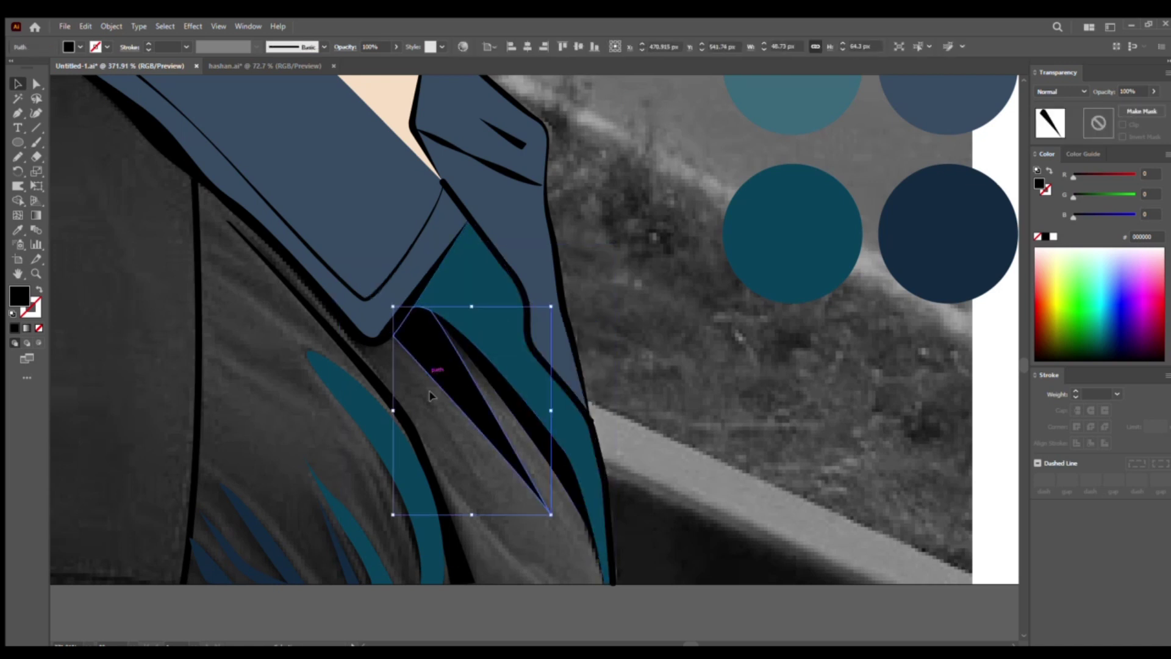
scroll(494, 466, "down", 1)
key("i")
left_click(846, 236)
key("p")
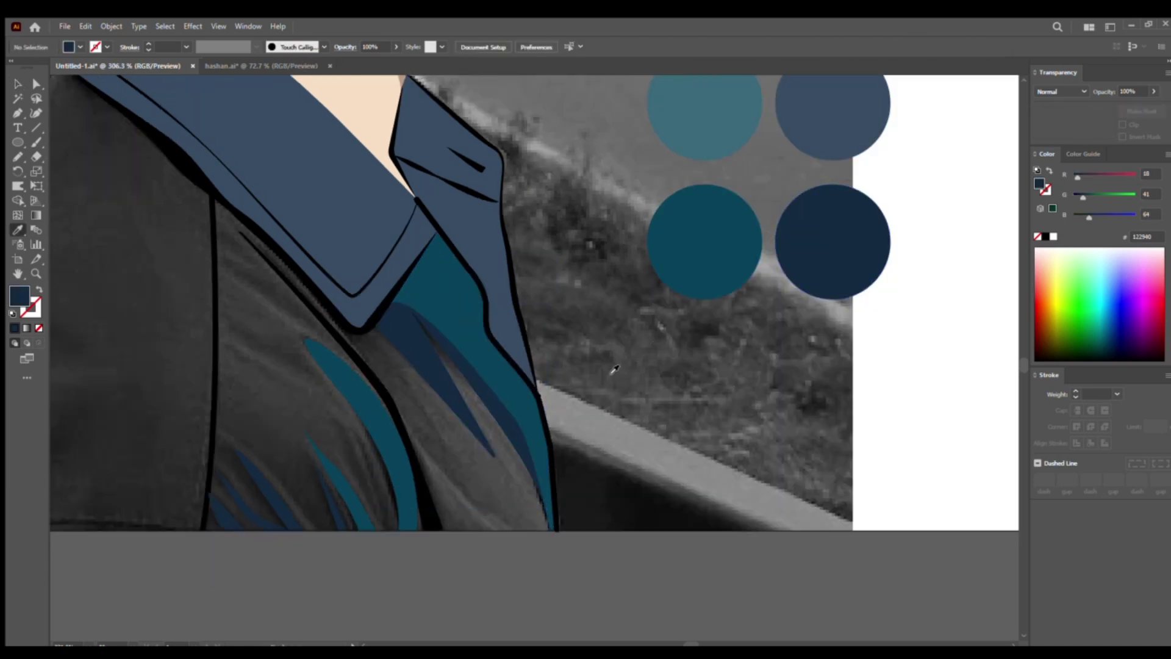
scroll(548, 305, "down", 1)
Trace the left shoulder outline from its base up toward the collar
left_click(259, 503)
left_click(288, 470)
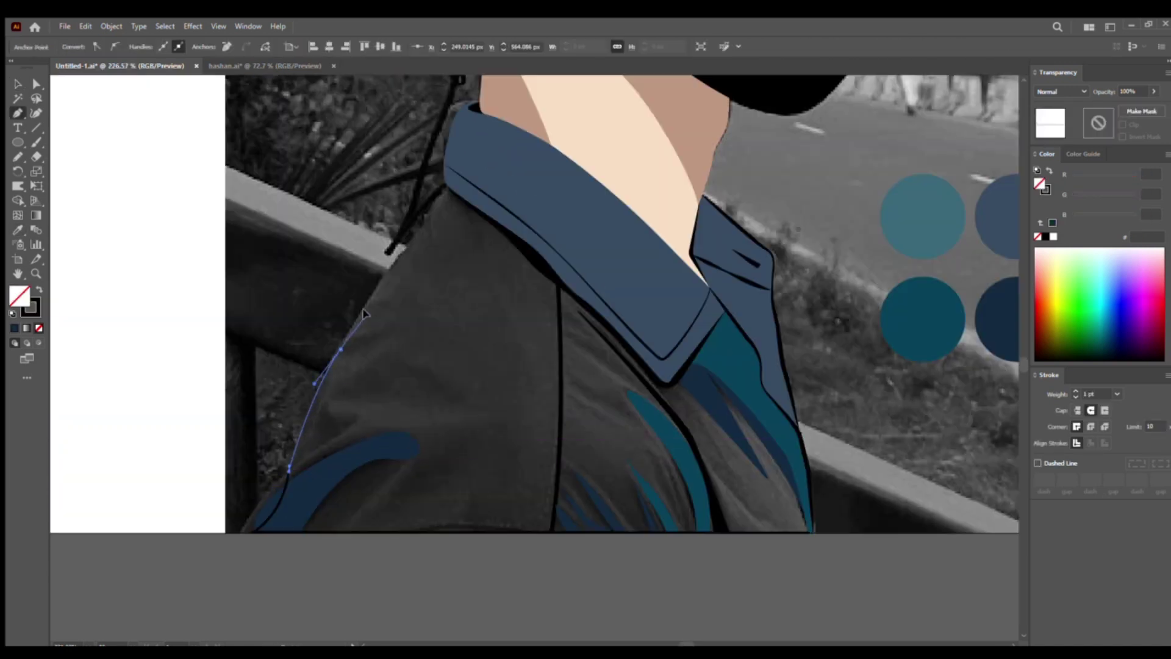
left_click(415, 239)
left_click(431, 211)
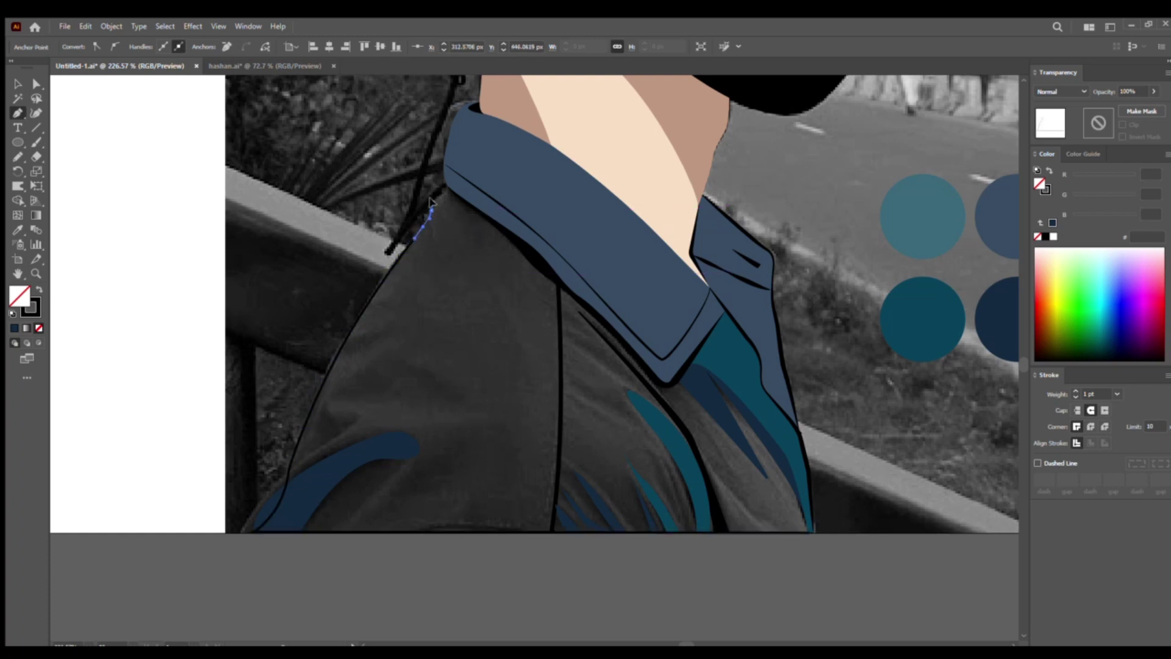
left_click(447, 187)
scroll(707, 241, "down", 2)
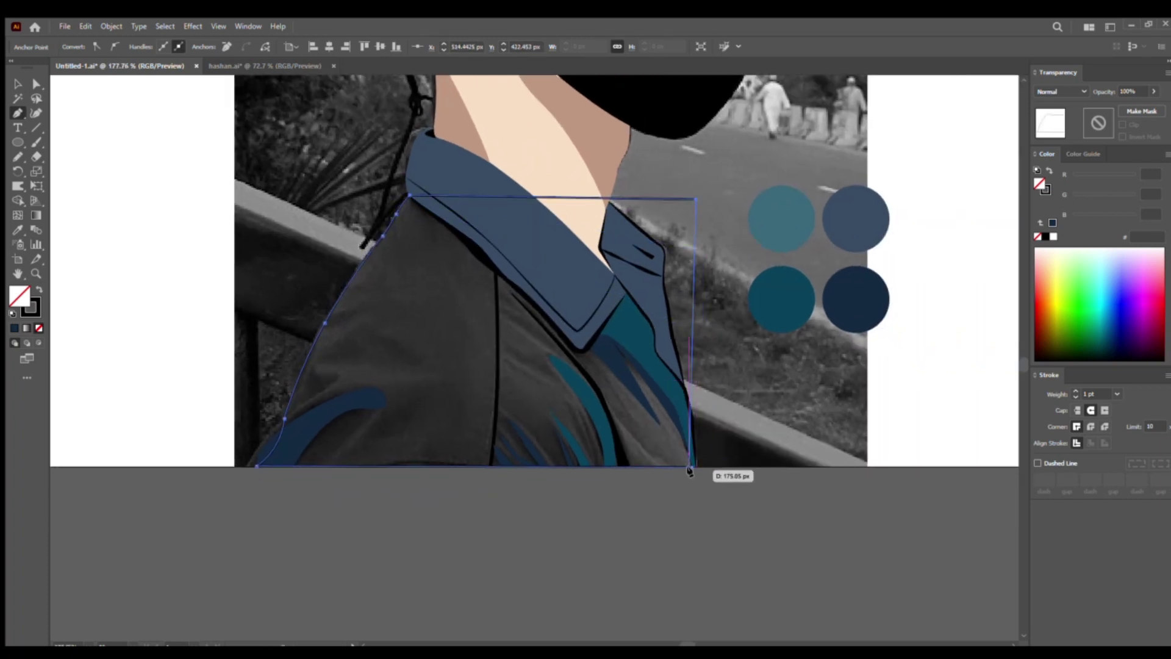
Fill the shoulder shape with the palette teal and select it
left_click(758, 321)
scroll(759, 321, "down", 3)
scroll(413, 421, "up", 2)
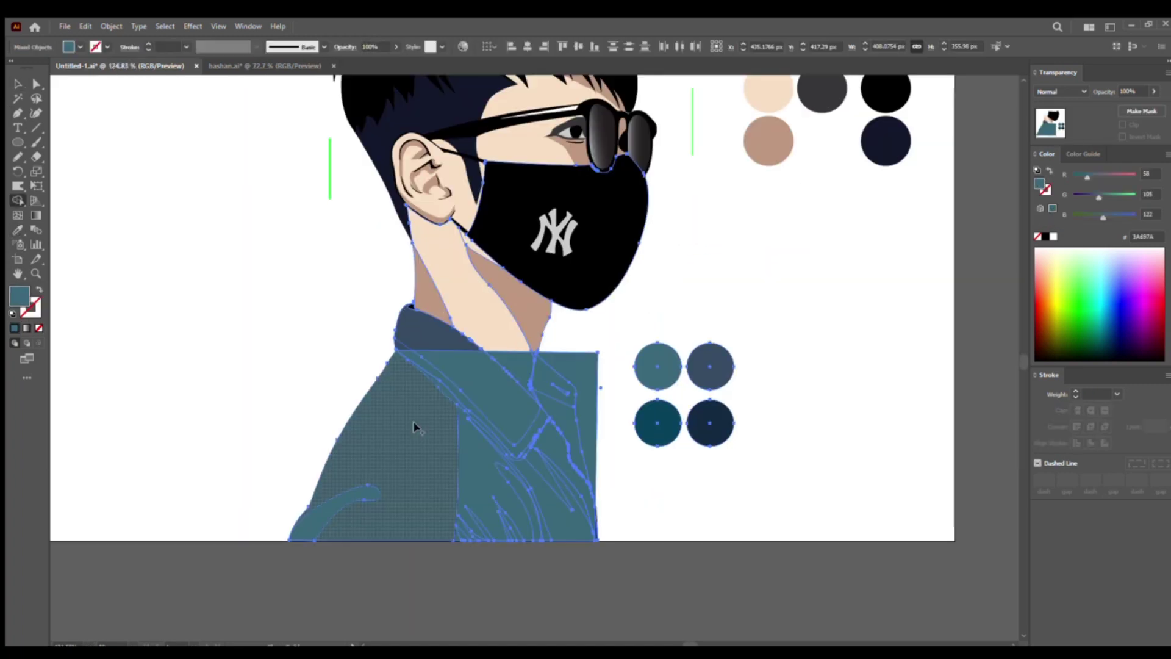
key("v")
left_click(576, 370)
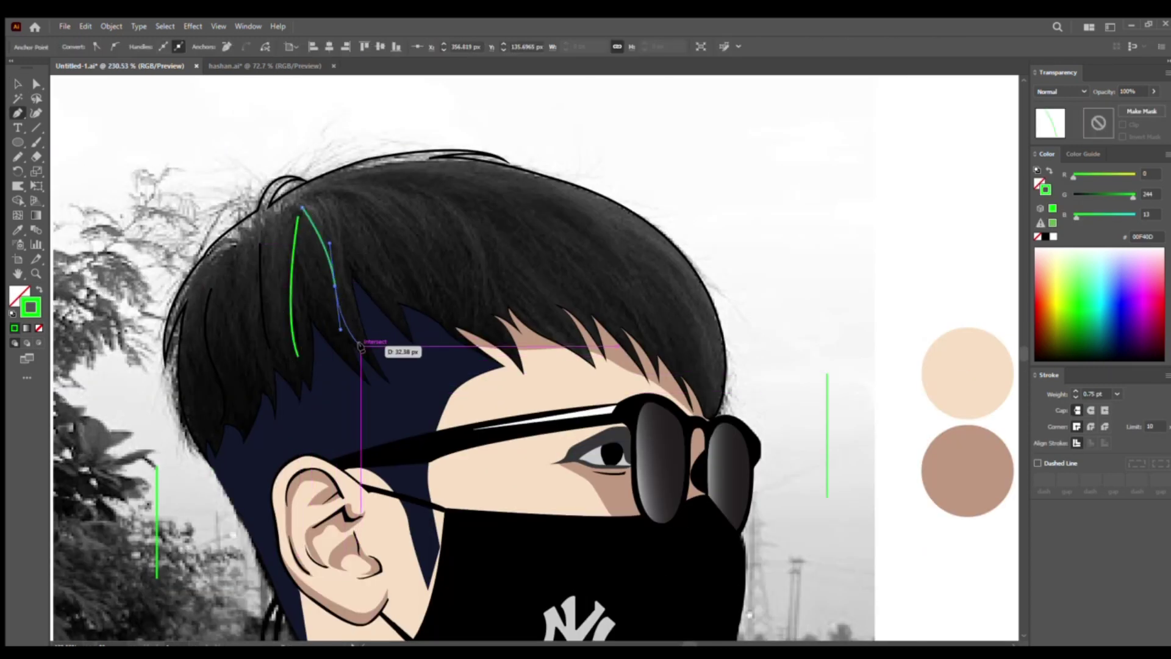
Draw the first curved hair strands from the crown across the fringe with the Pen tool
left_click(360, 346)
left_click_drag(337, 192, 397, 217)
left_click_drag(422, 282, 448, 349)
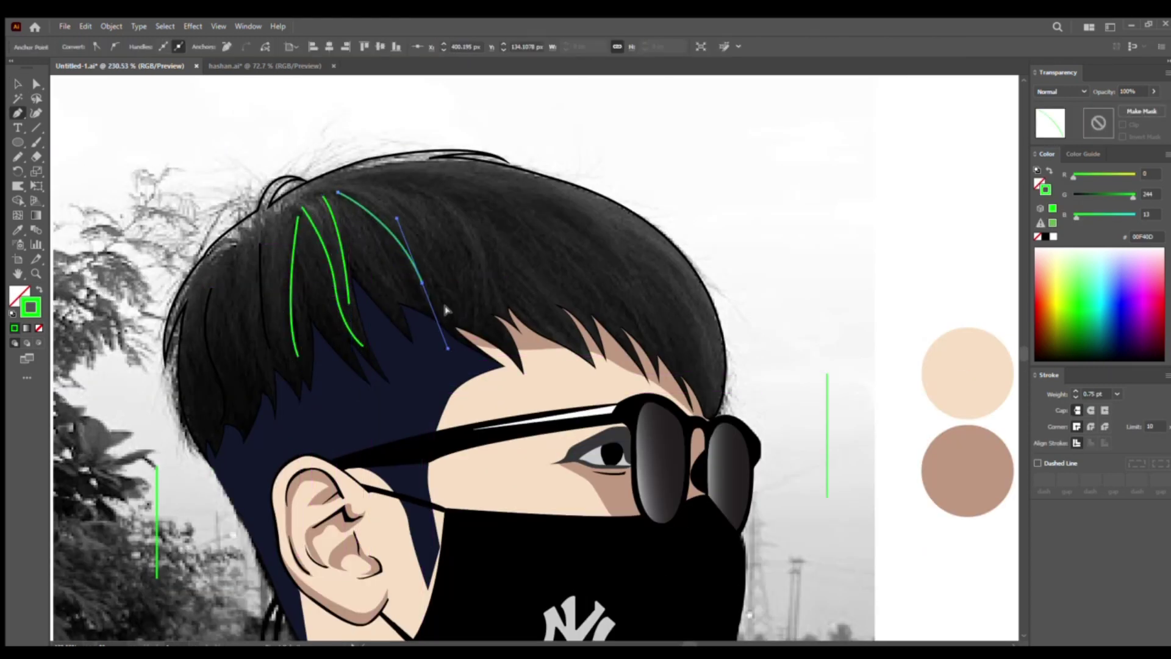
key("Escape")
left_click(365, 187)
left_click_drag(475, 292, 497, 379)
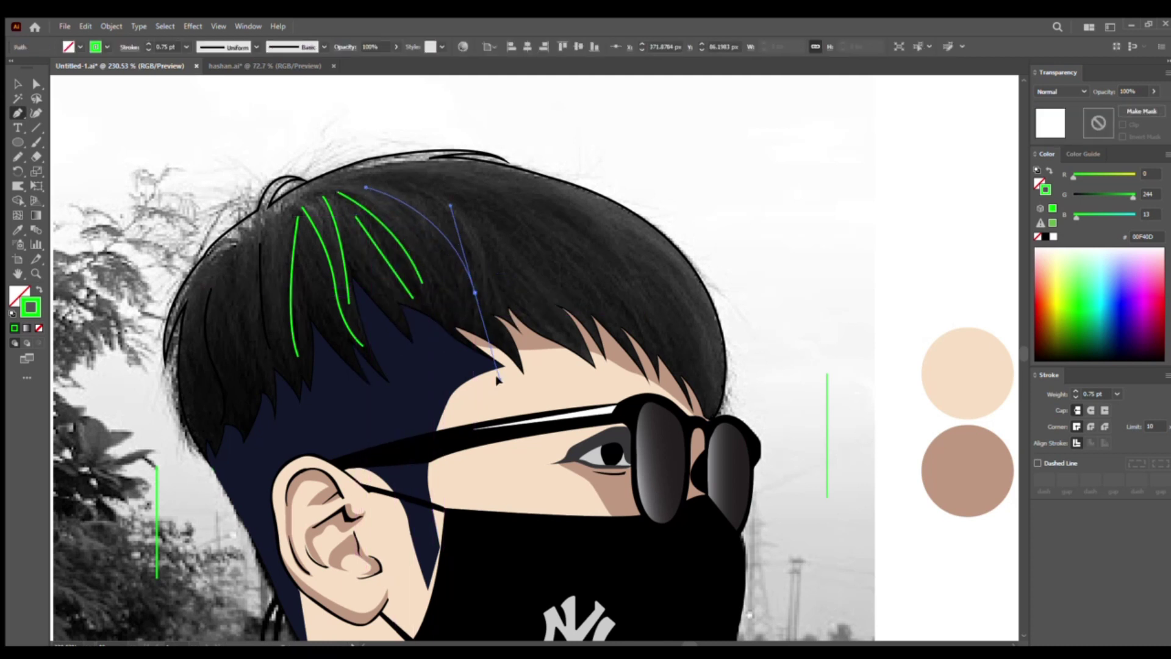
key("Escape")
left_click(380, 181)
left_click_drag(467, 234, 487, 280)
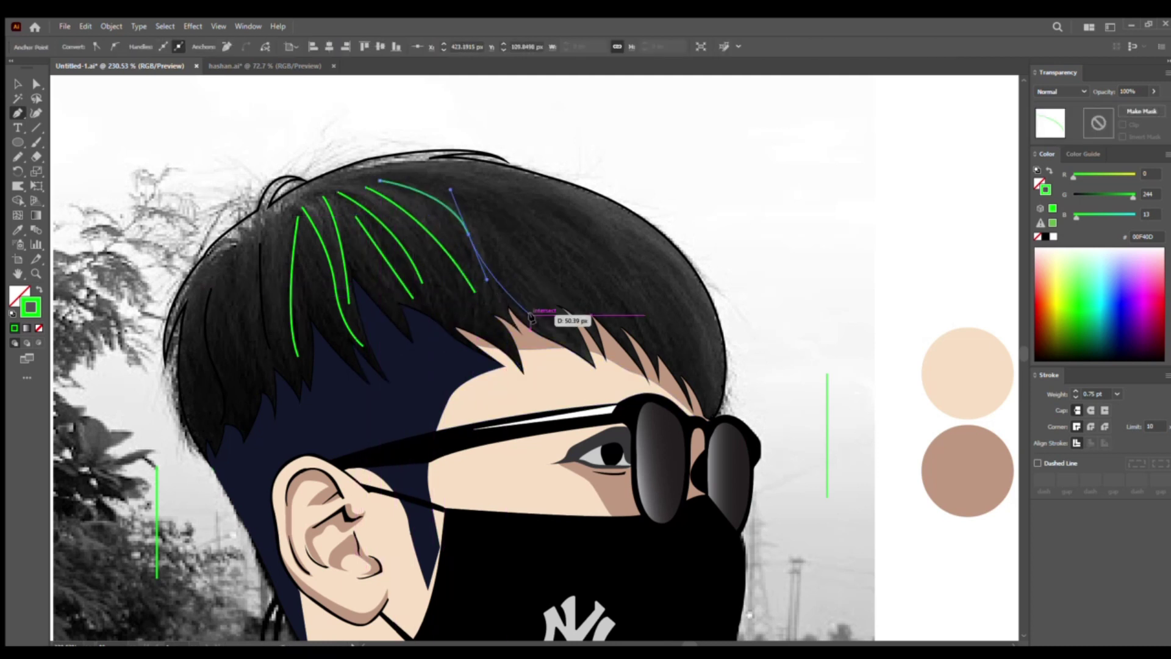
left_click(421, 181)
left_click(582, 316)
key("Escape")
left_click(445, 176)
left_click(531, 194)
left_click_drag(564, 243, 600, 292)
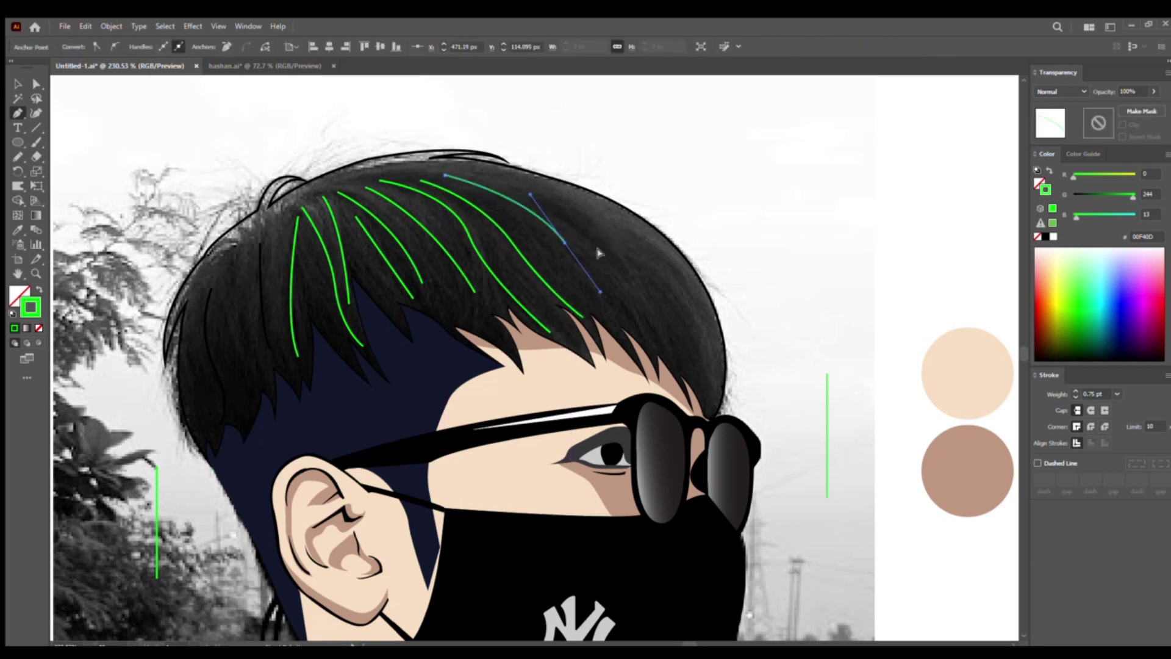
key("Escape")
left_click(482, 169)
Add more strands down the right side and middle of the hair toward the sunglasses
left_click(613, 222)
key("Escape")
left_click(716, 344)
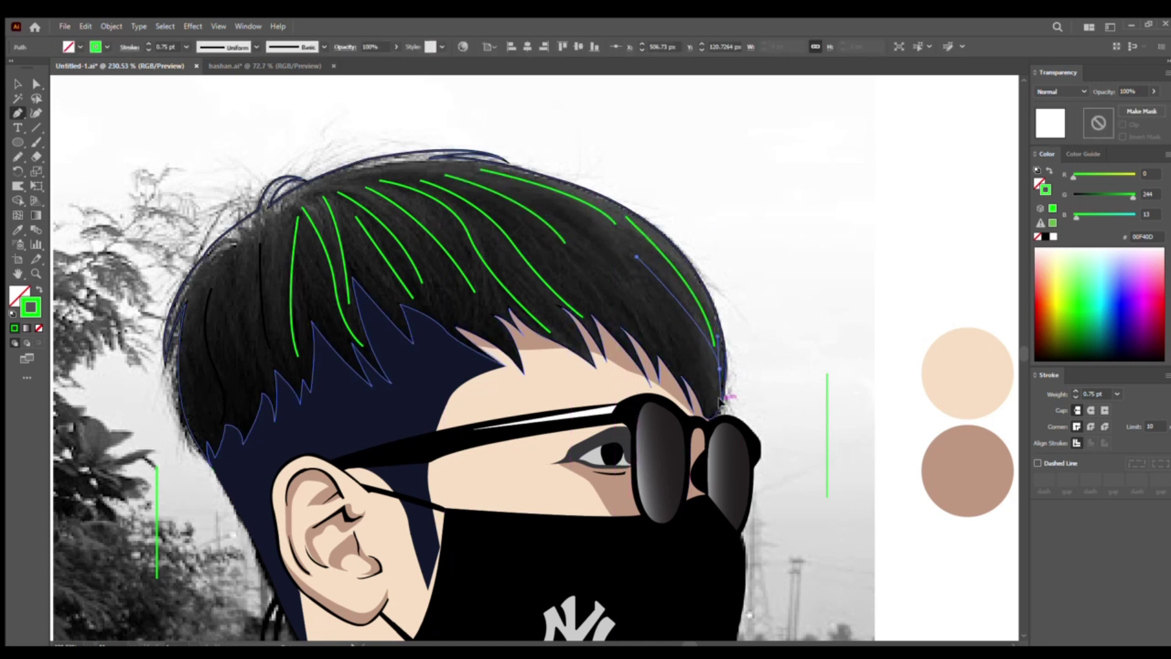
key("Escape")
left_click(711, 395)
key("Escape")
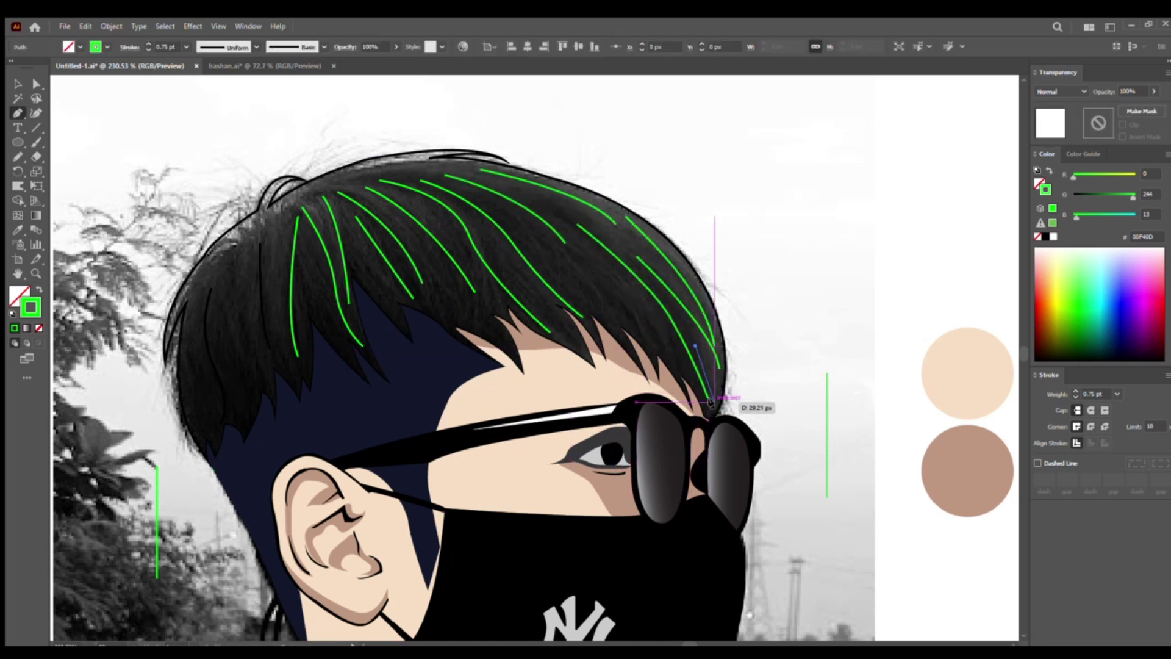
left_click(585, 250)
left_click_drag(649, 326, 658, 333)
key("Escape")
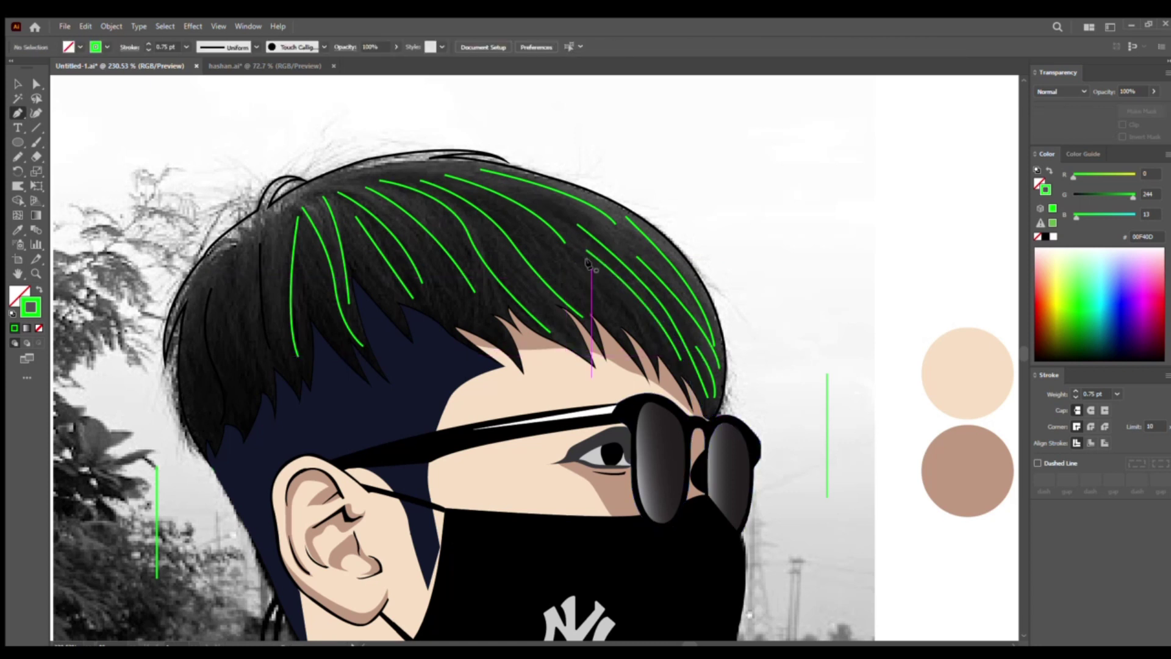
left_click(577, 254)
left_click(655, 342)
key("Escape")
left_click(491, 233)
left_click(525, 291)
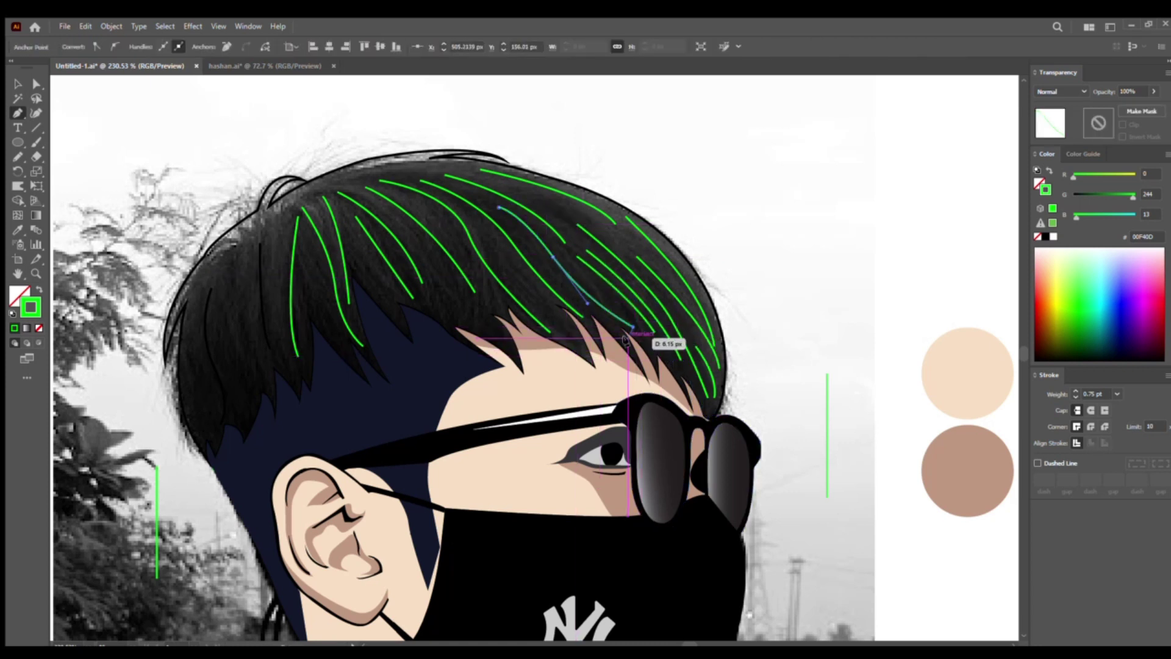
left_click(549, 308)
left_click(570, 326)
key("Escape")
left_click(282, 263)
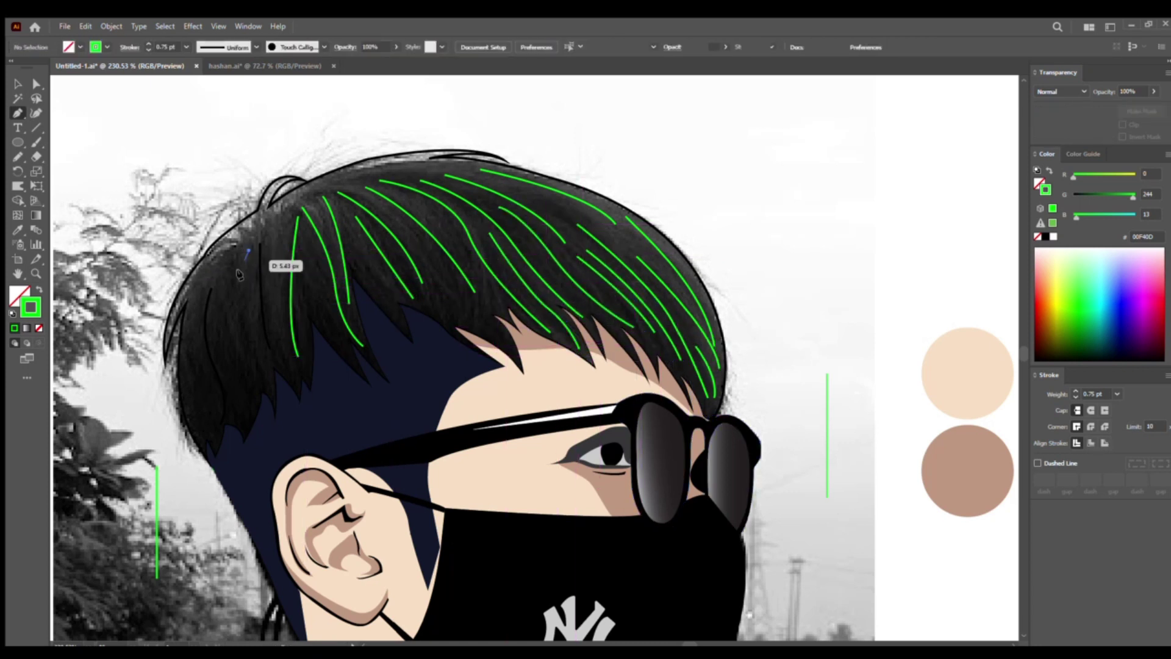
Give all the selected hair strands a 3 pt stroke with a tapered width profile
left_click(282, 410)
left_click(159, 48)
type("3")
key("Return")
scroll(507, 329, "down", 3)
left_click(257, 47)
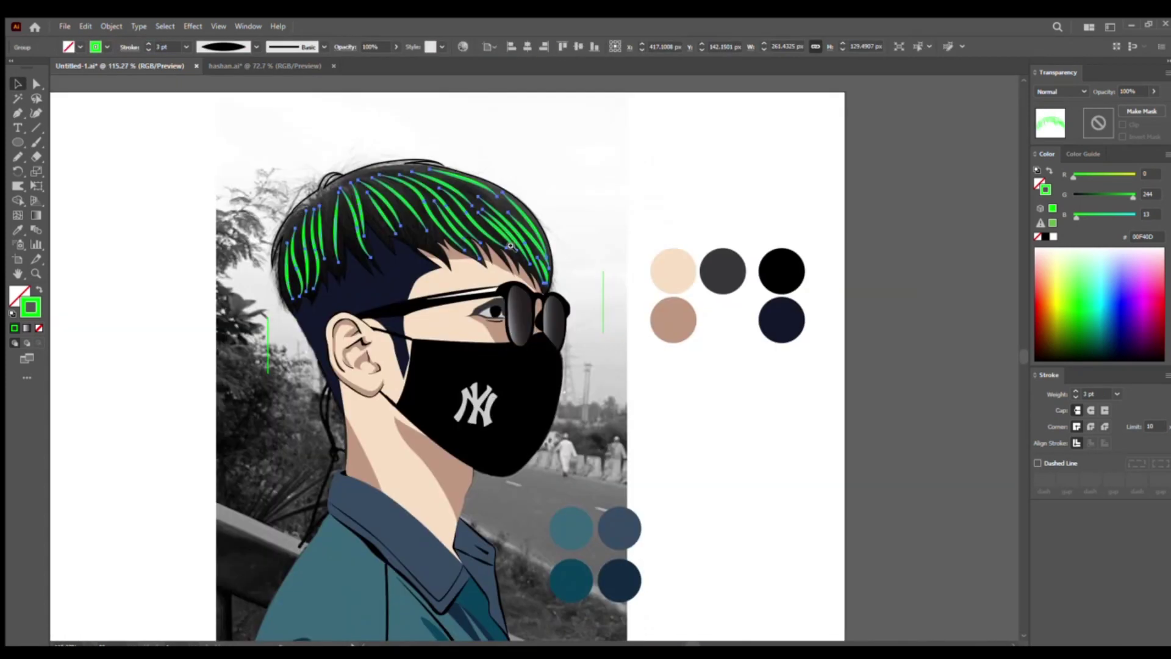
Recolour the strands dark grey with the Eyedropper, then deselect them
key("i")
left_click(802, 256)
key("v")
key("ctrl+shift+a")
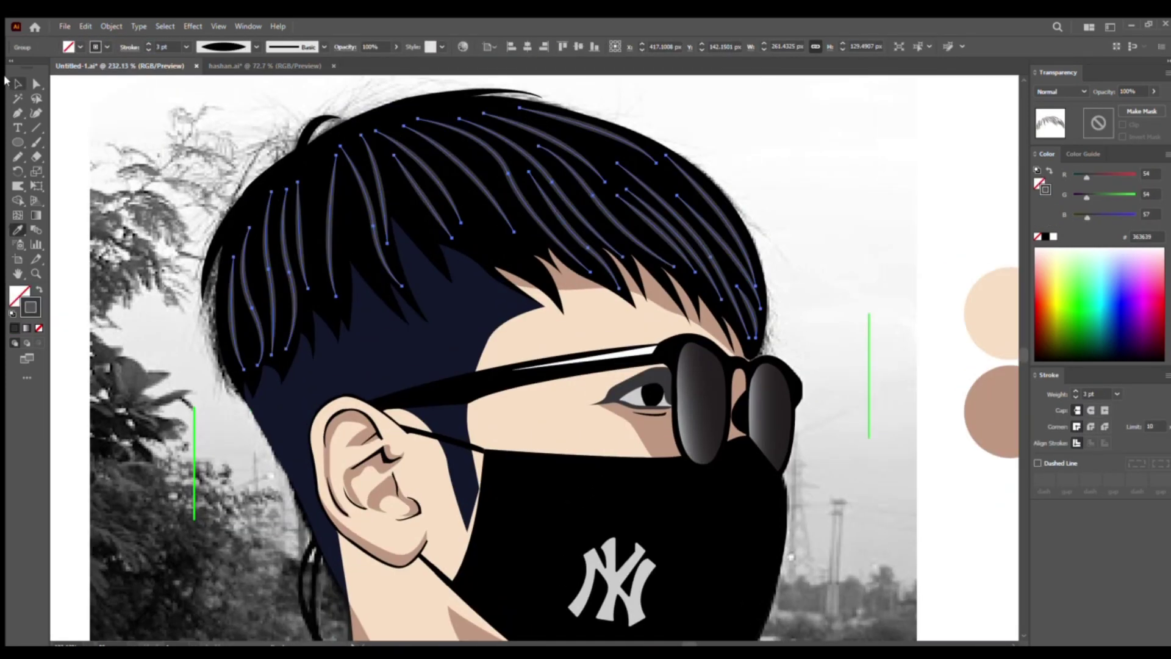
Shrink the reference photo and draw a large teal background rectangle
scroll(467, 213, "up", 1)
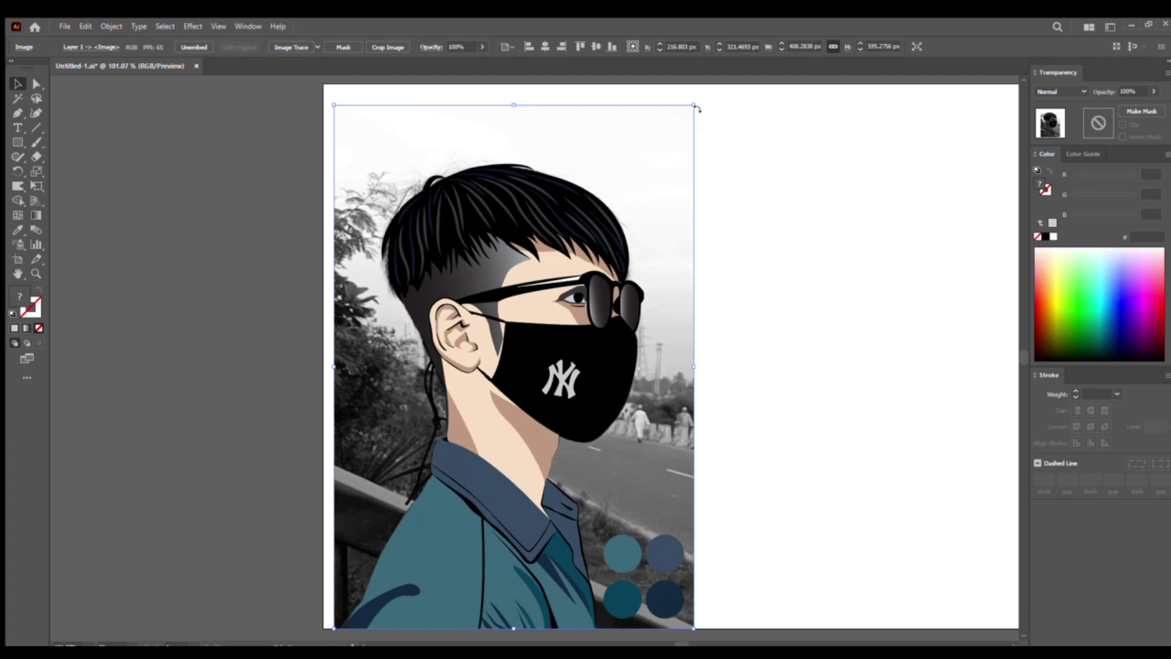
left_click_drag(694, 105, 377, 573)
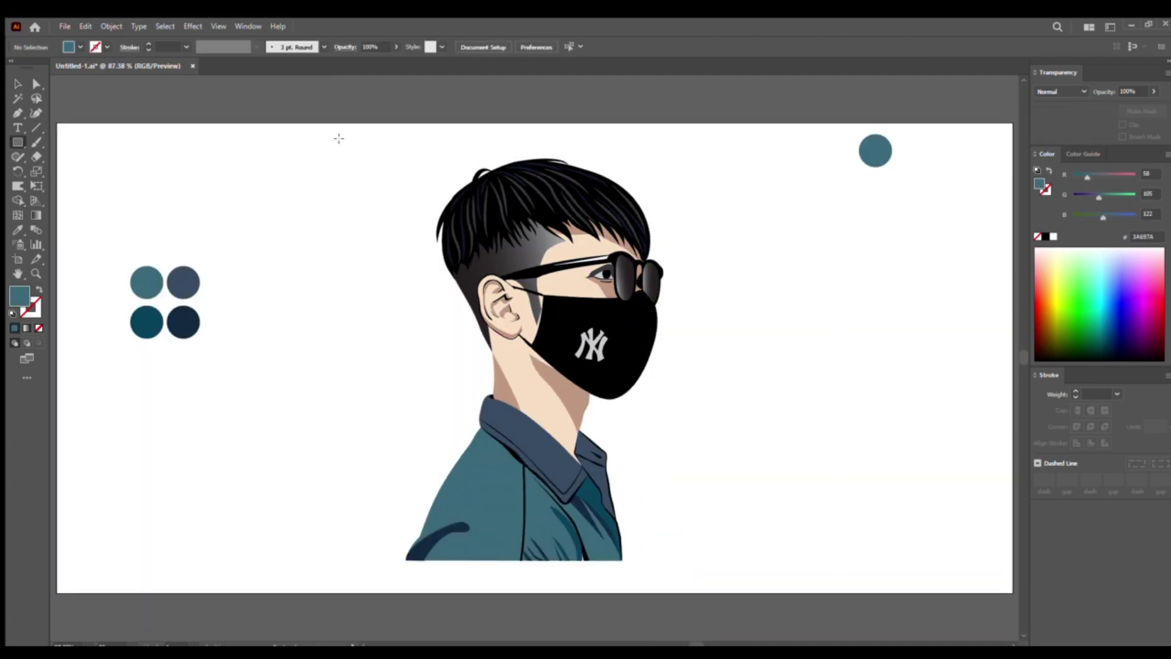
left_click_drag(339, 139, 719, 562)
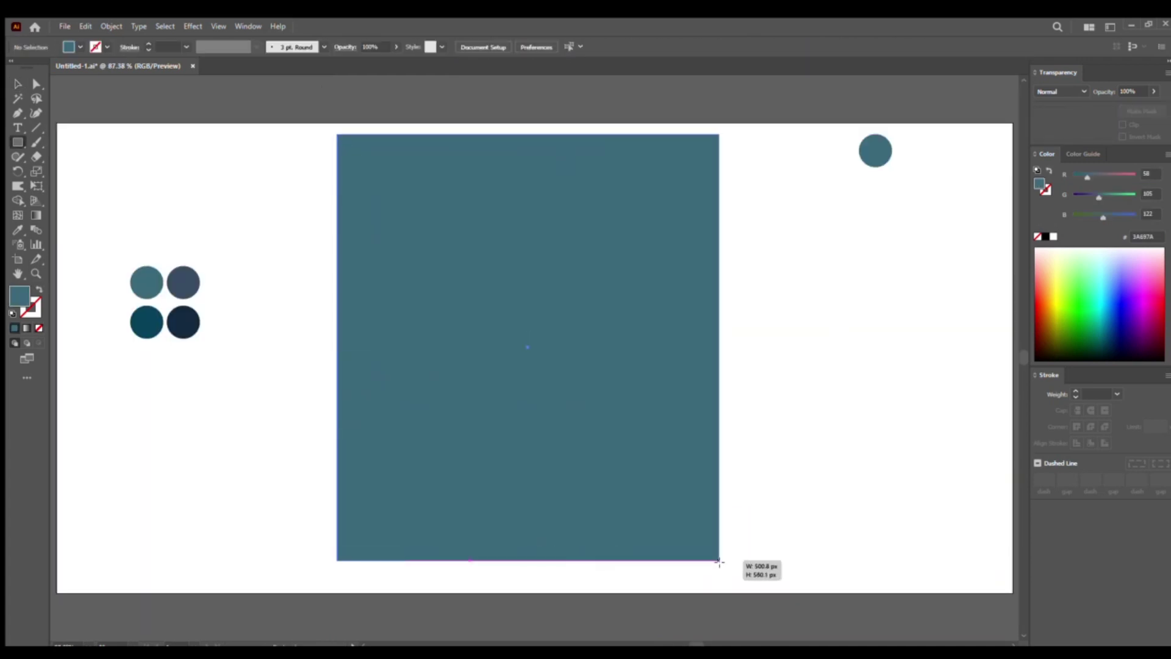
Add a white circle behind the portrait and move it down behind the head
left_click_drag(427, 282, 691, 545)
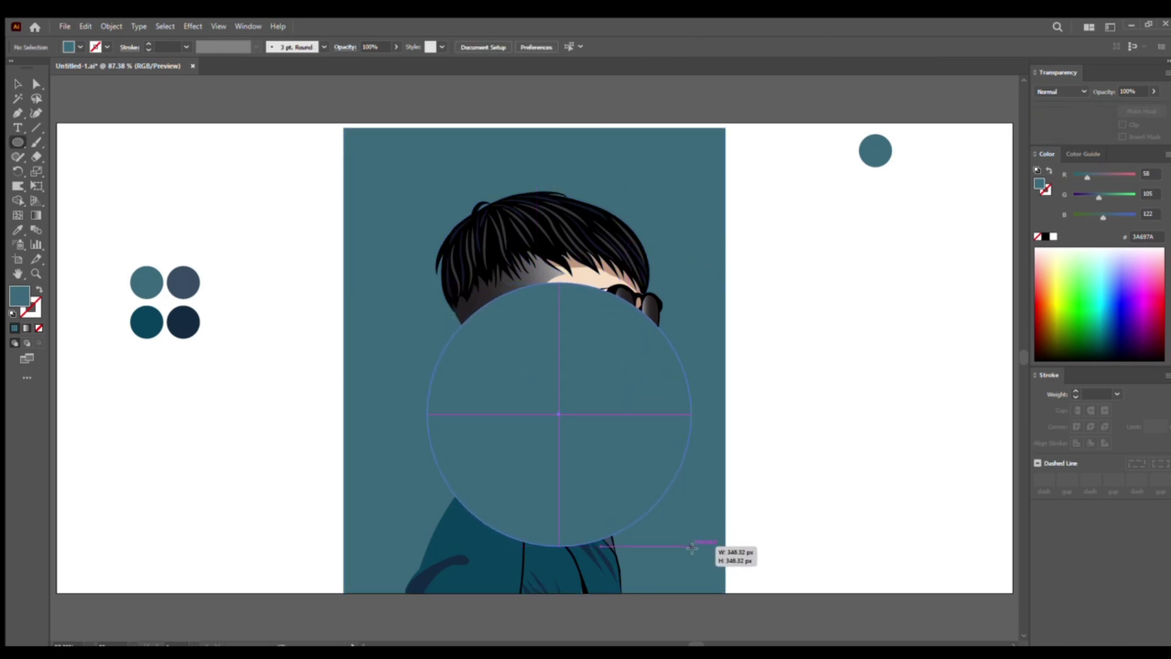
key("v")
left_click_drag(533, 387, 508, 330)
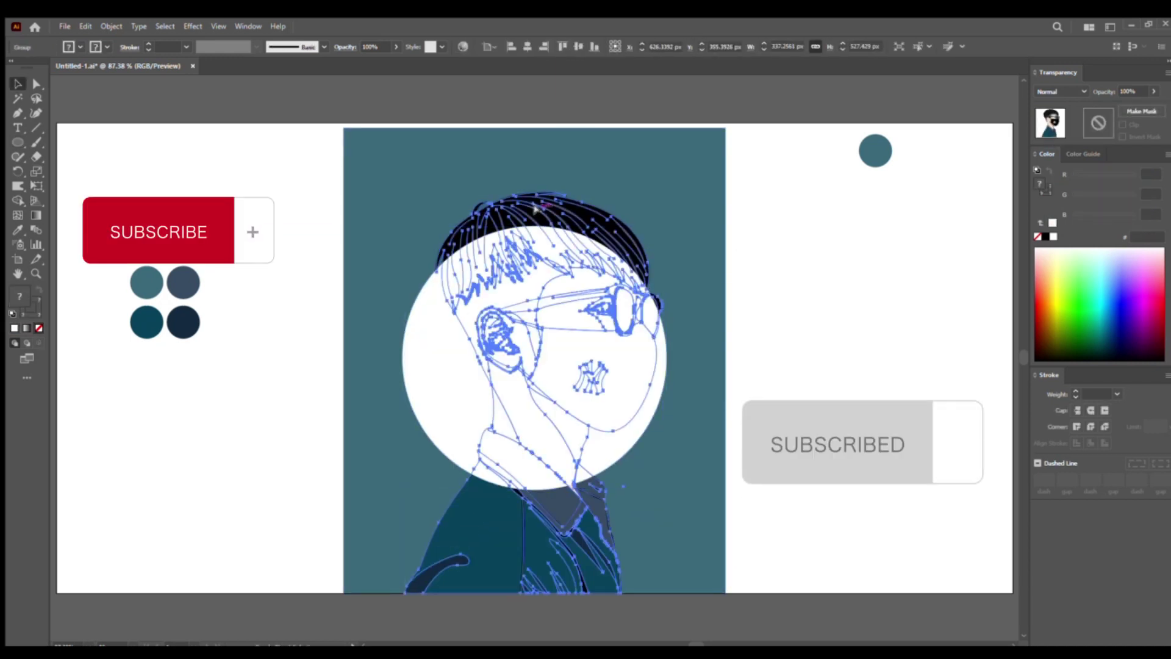
left_click(458, 374)
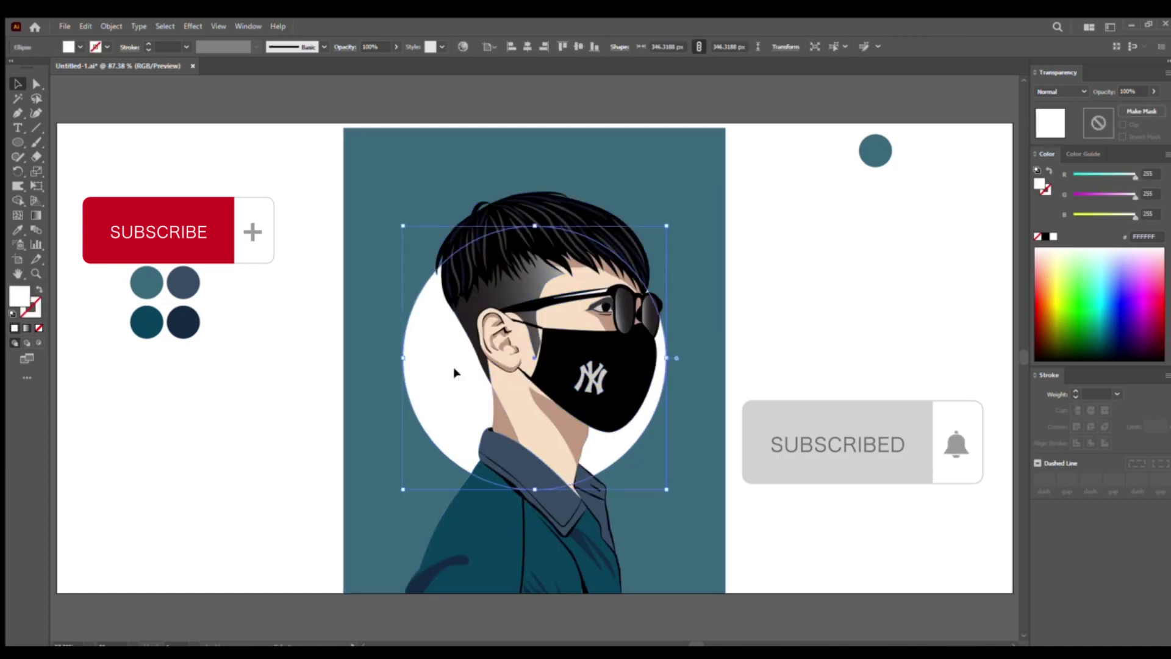
left_click_drag(458, 374, 445, 413)
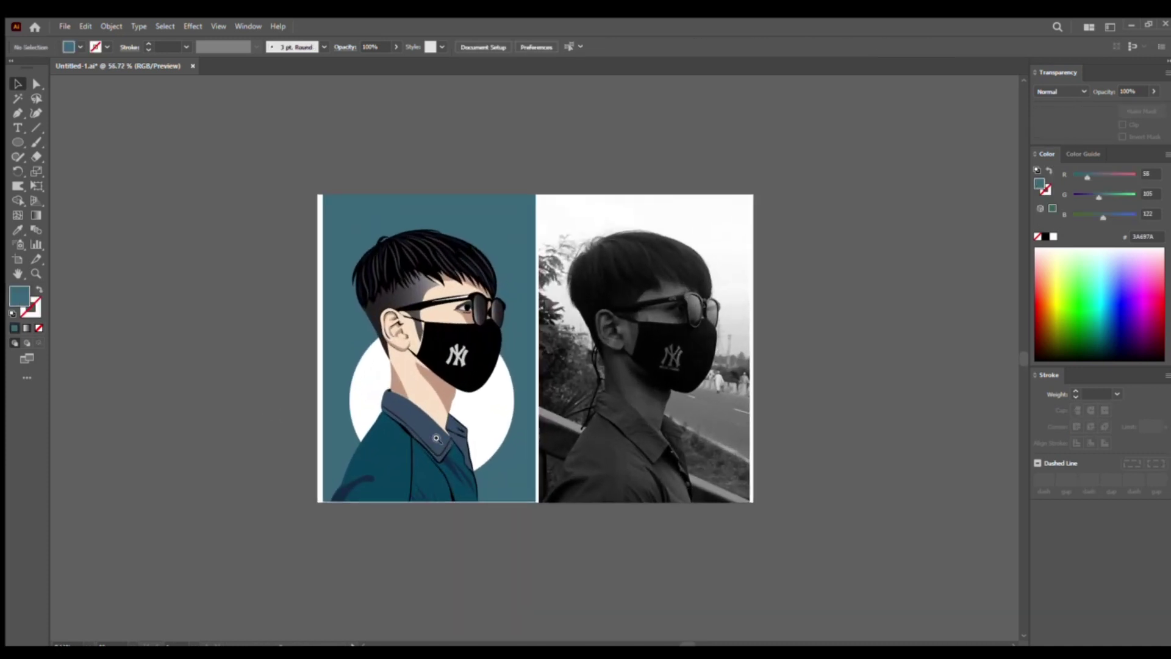
scroll(515, 323, "up", 5)
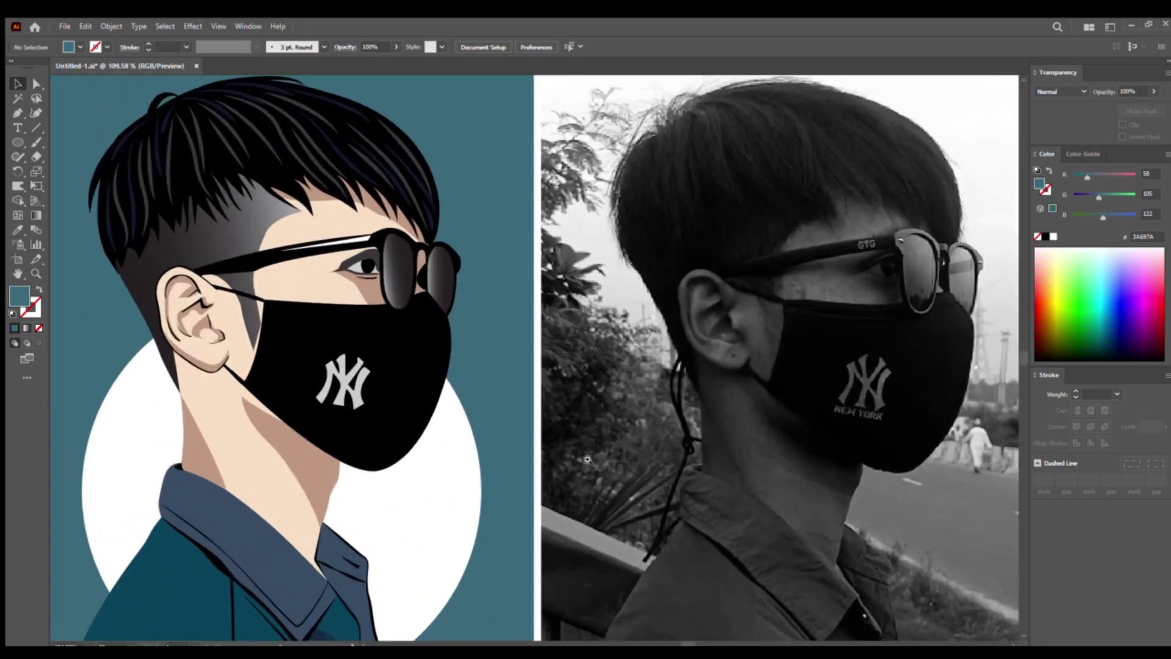